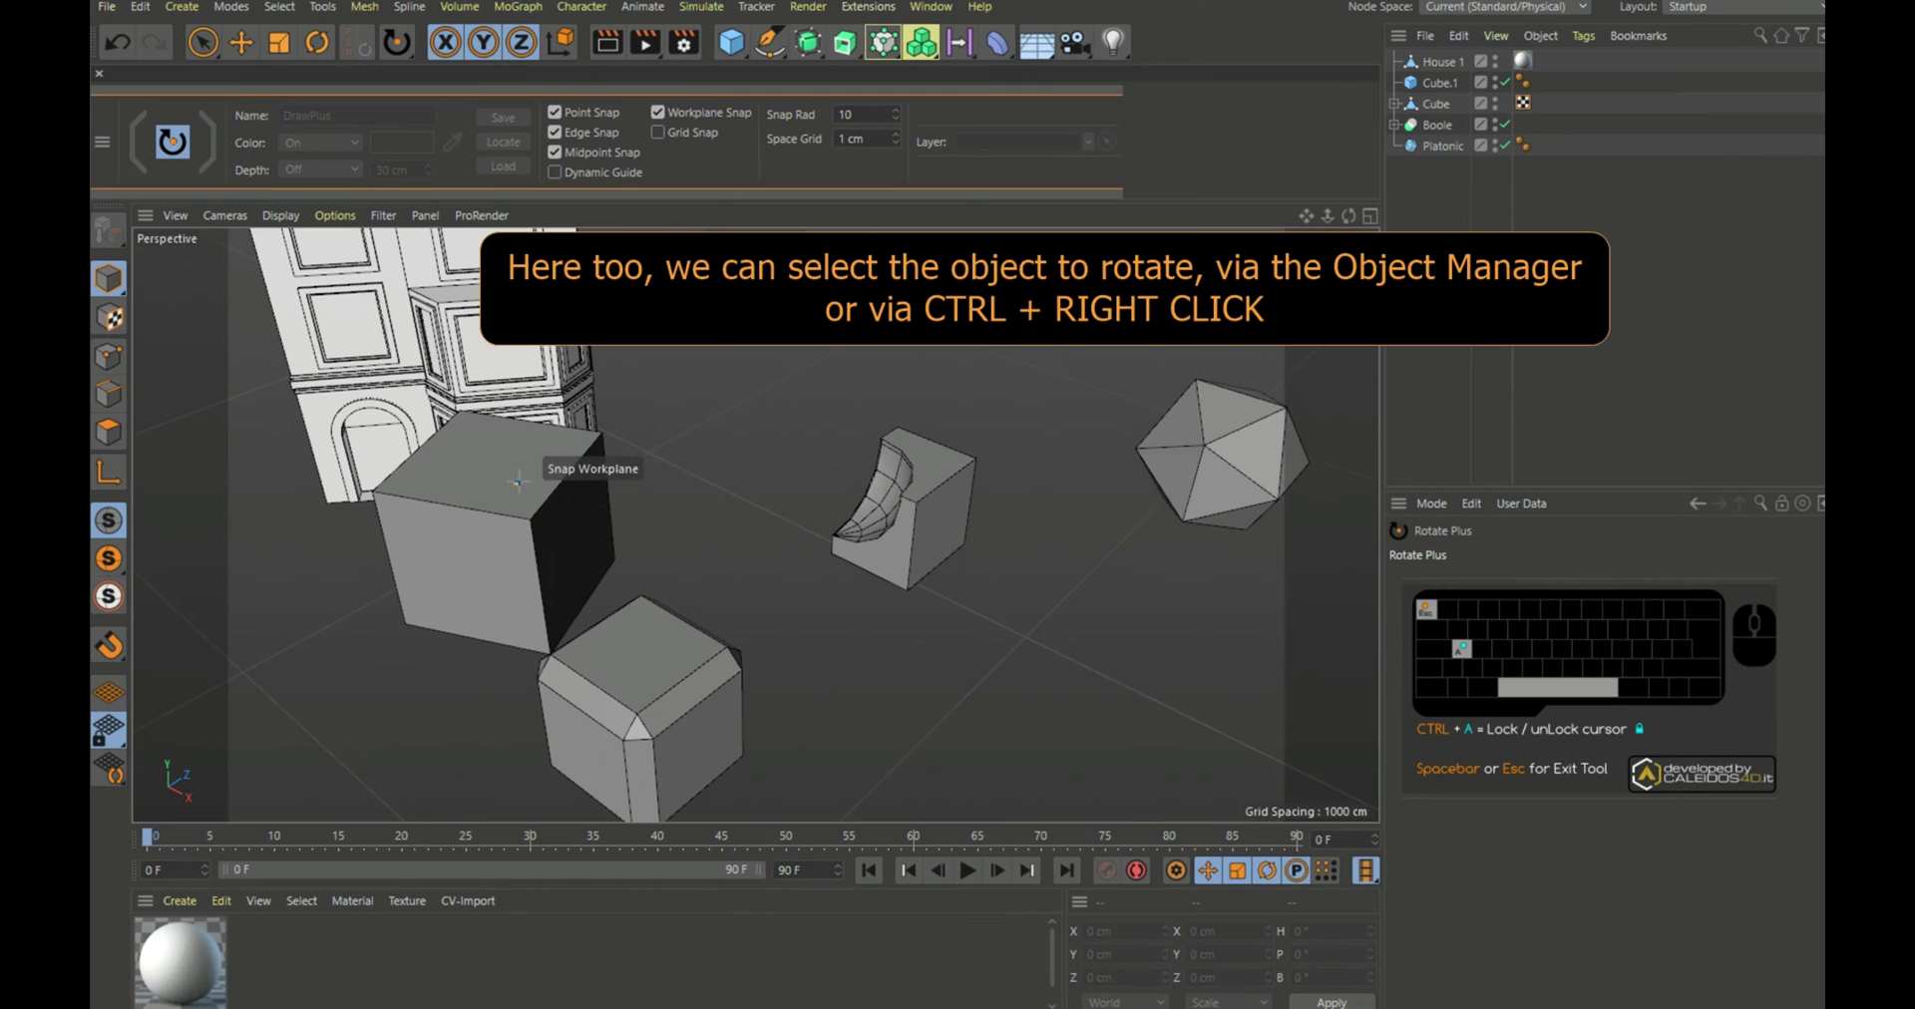
Step: Select the unbevelled cube (Cube.1) as the object to rotate and turn off workplane snapping
{"action": "right_click", "coordinate": [518, 482], "text": "ctrl"}
{"action": "left_click", "coordinate": [541, 493]}
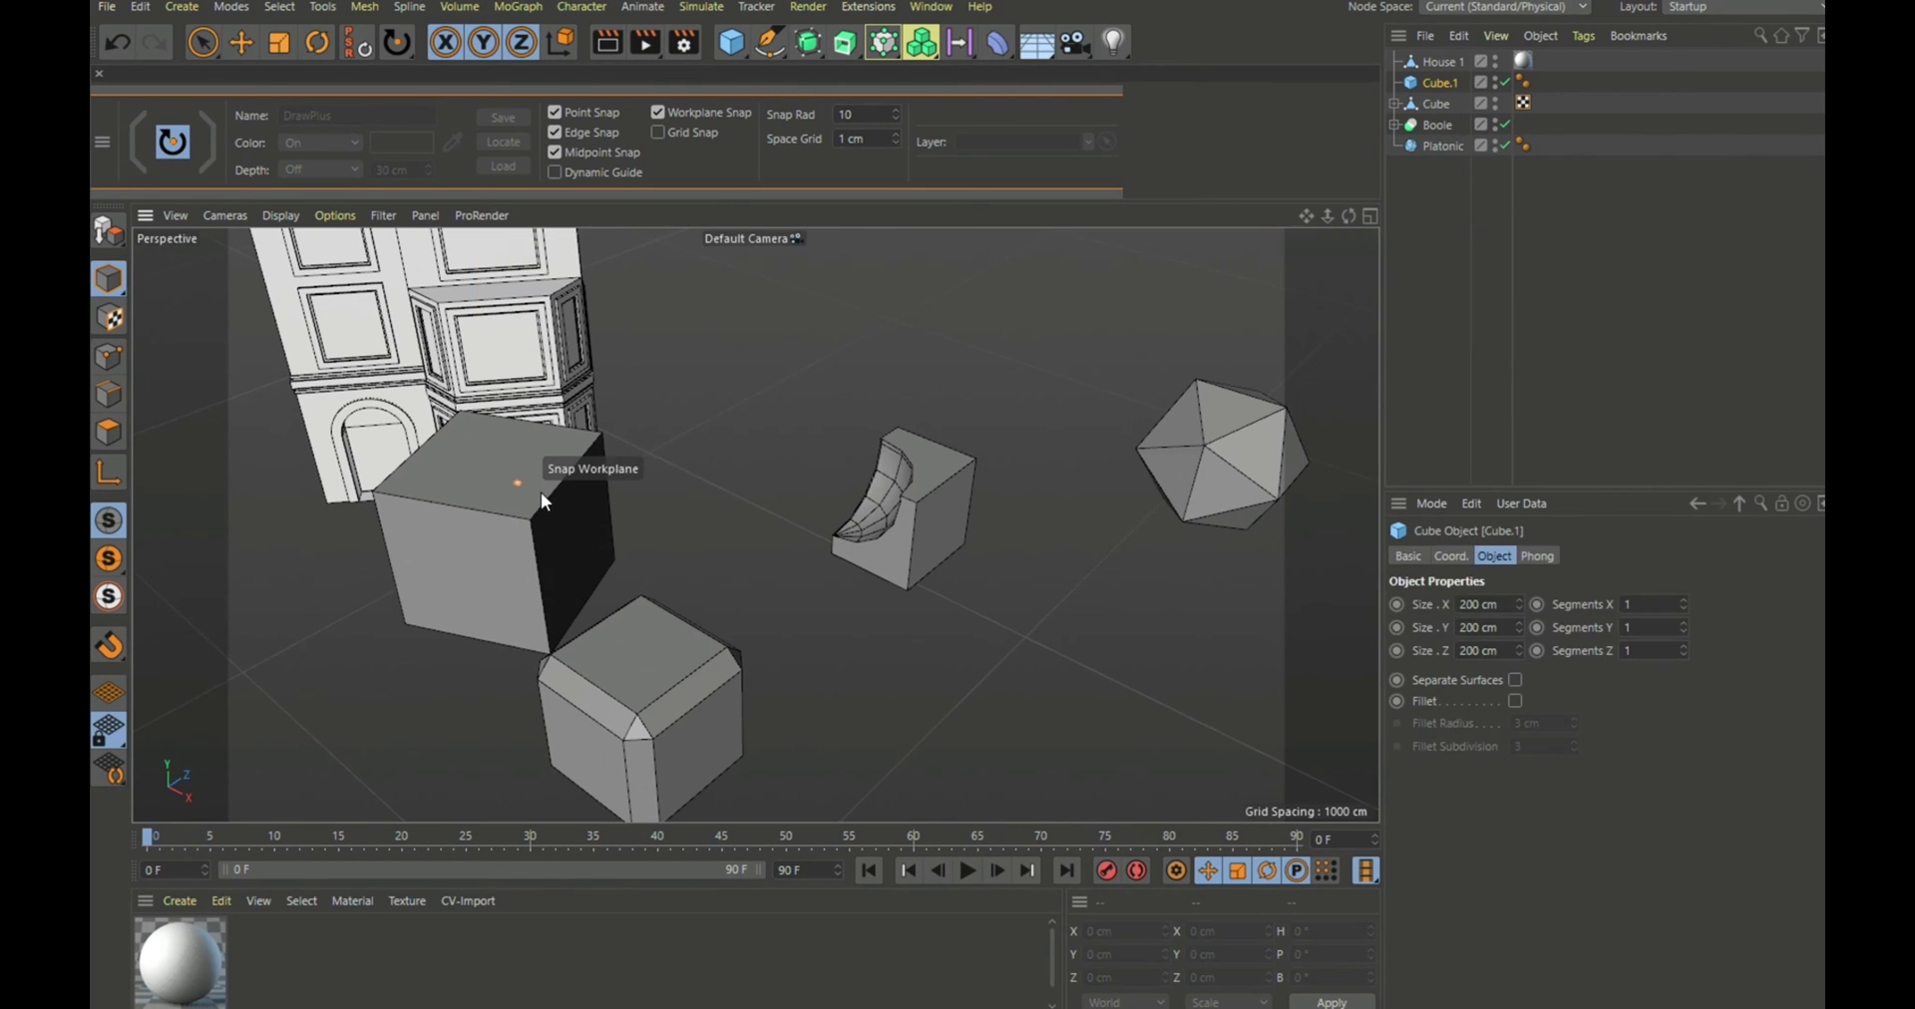
{"action": "scroll", "coordinate": [538, 489], "scroll_direction": "up", "scroll_amount": 3}
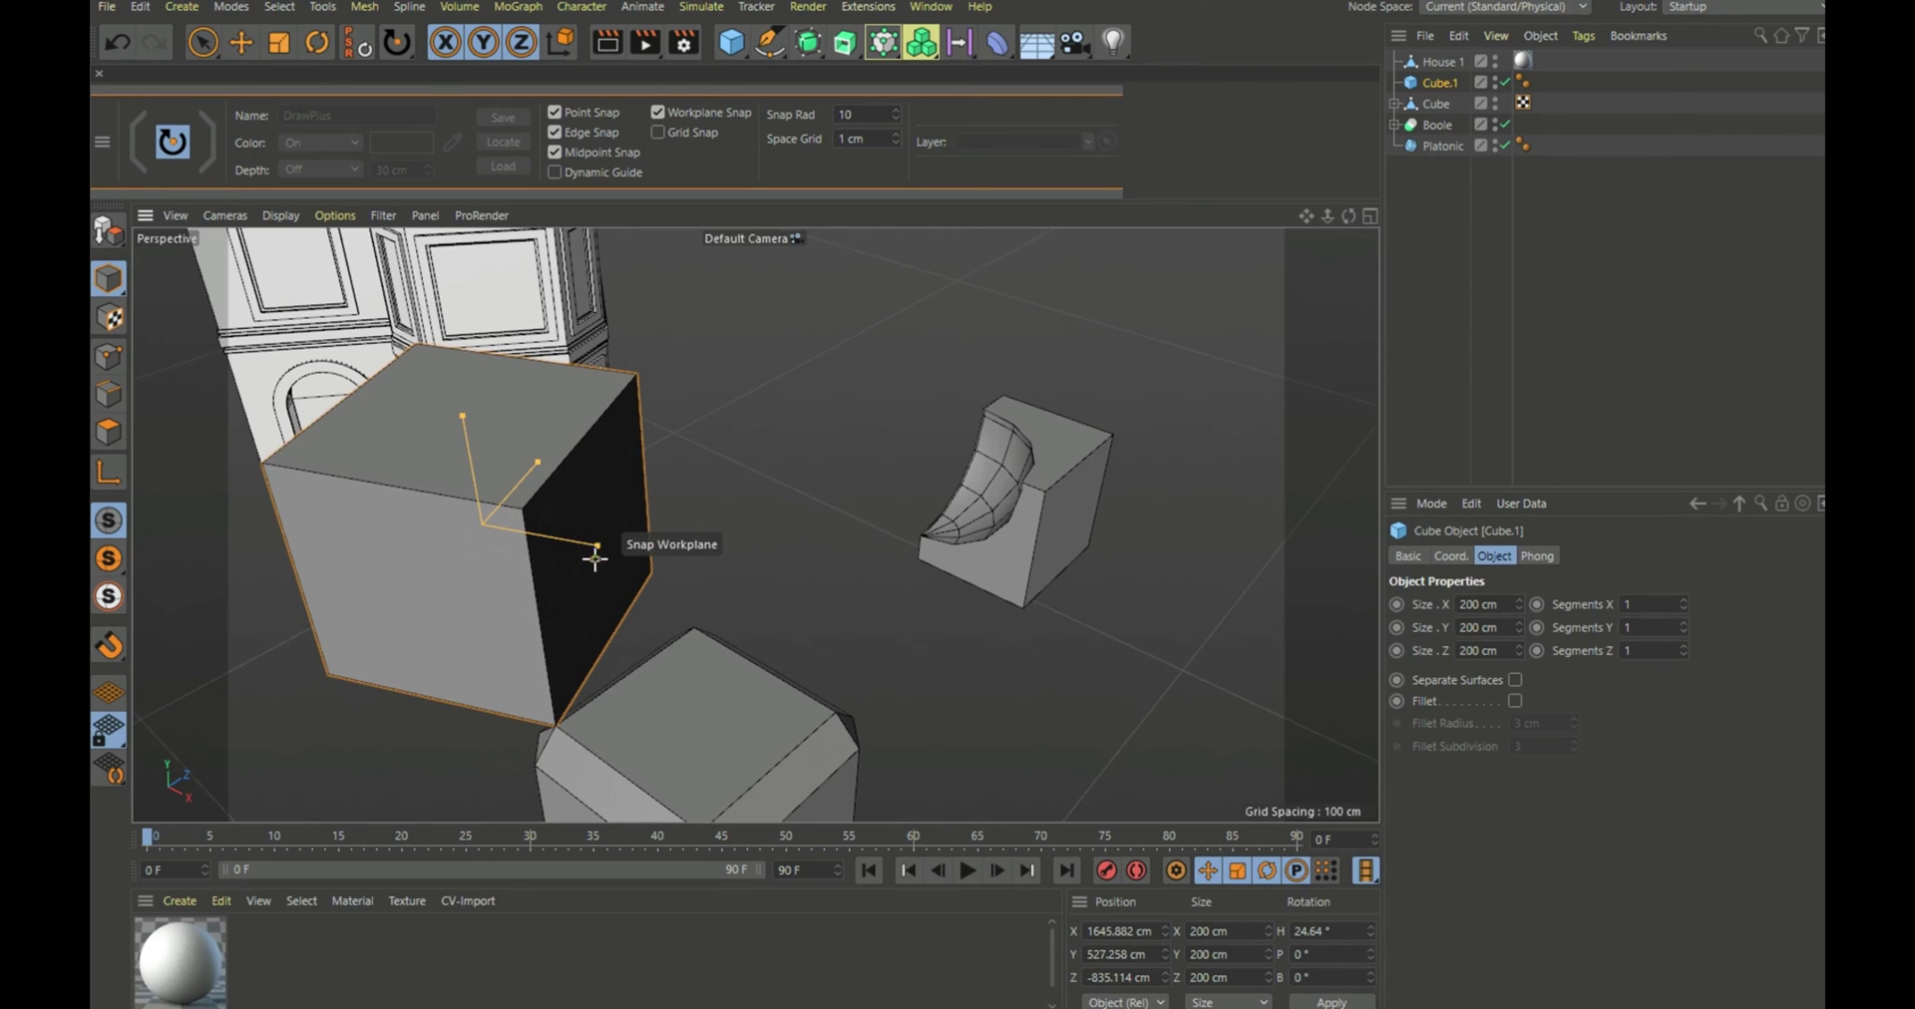
{"action": "left_click", "coordinate": [660, 113]}
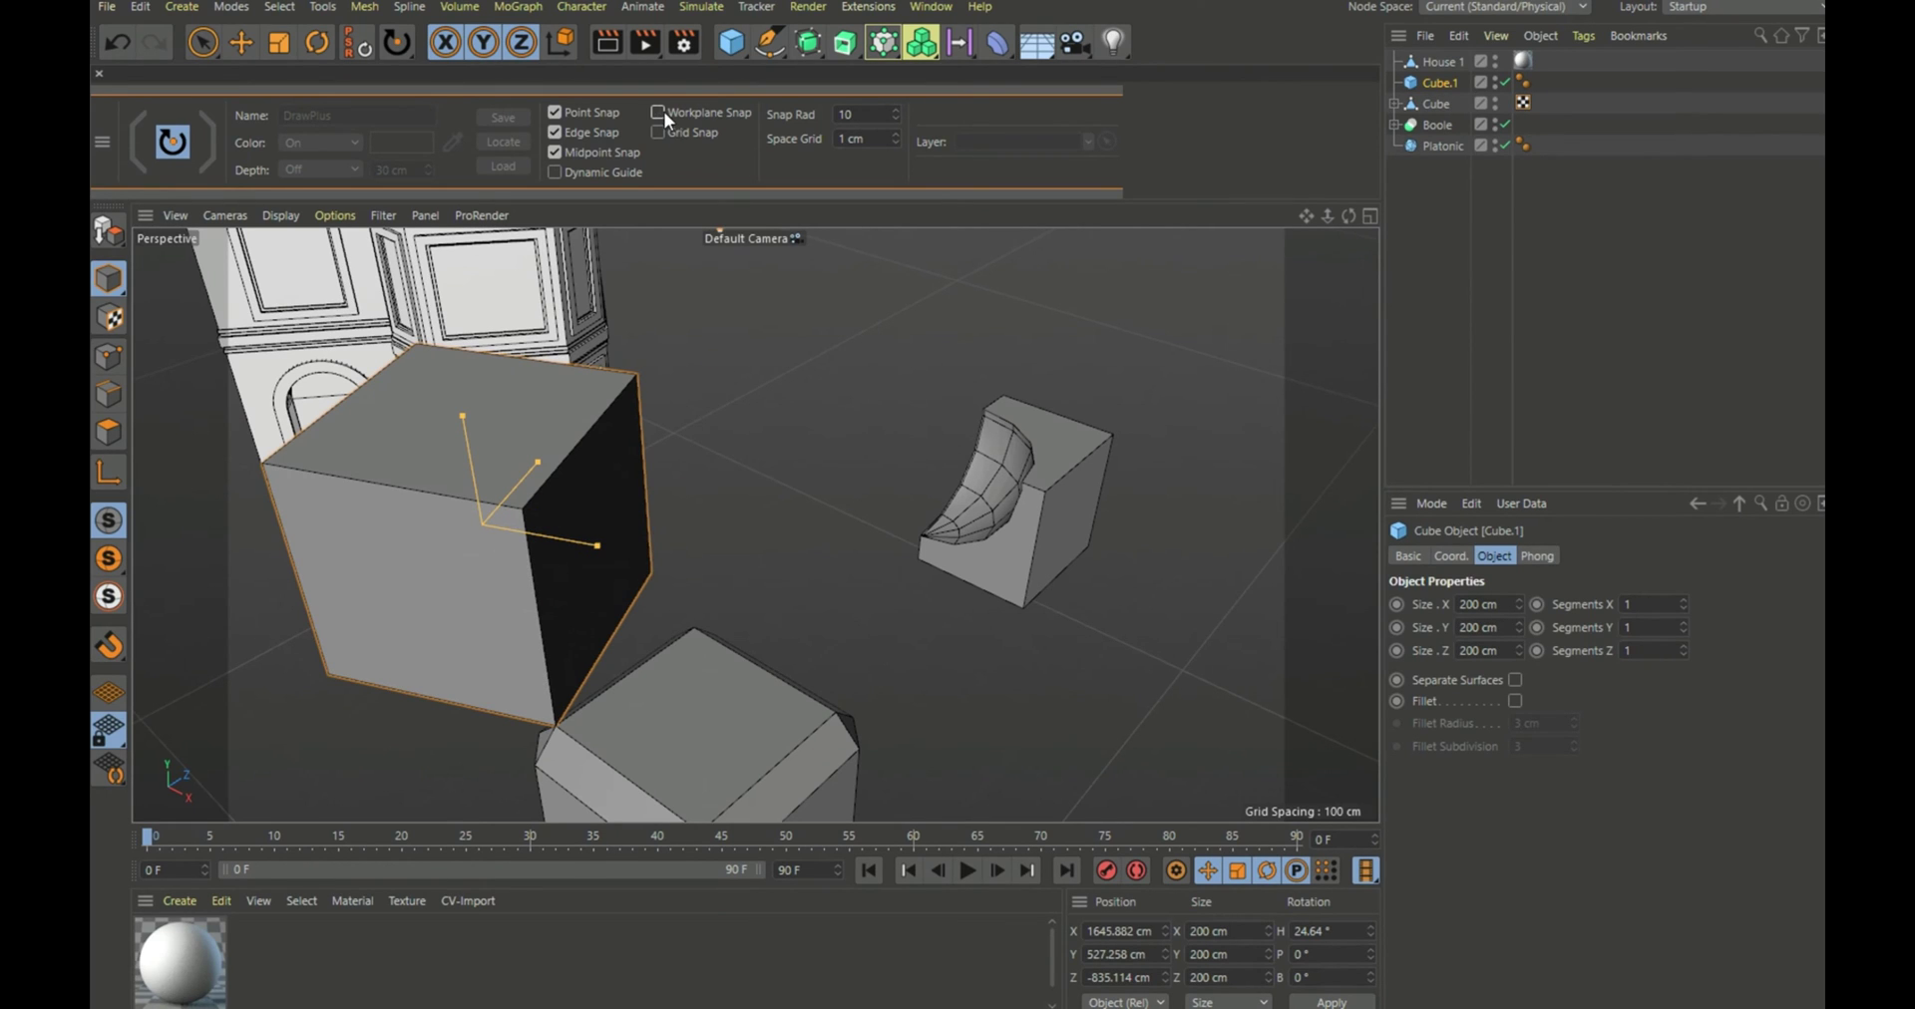
Step: Rotate Cube.1 by 24.64° about its near top corner with Rotate Plus, using the bevelled cube's top corner as destination point
{"action": "scroll", "coordinate": [518, 648], "scroll_direction": "up", "scroll_amount": 2}
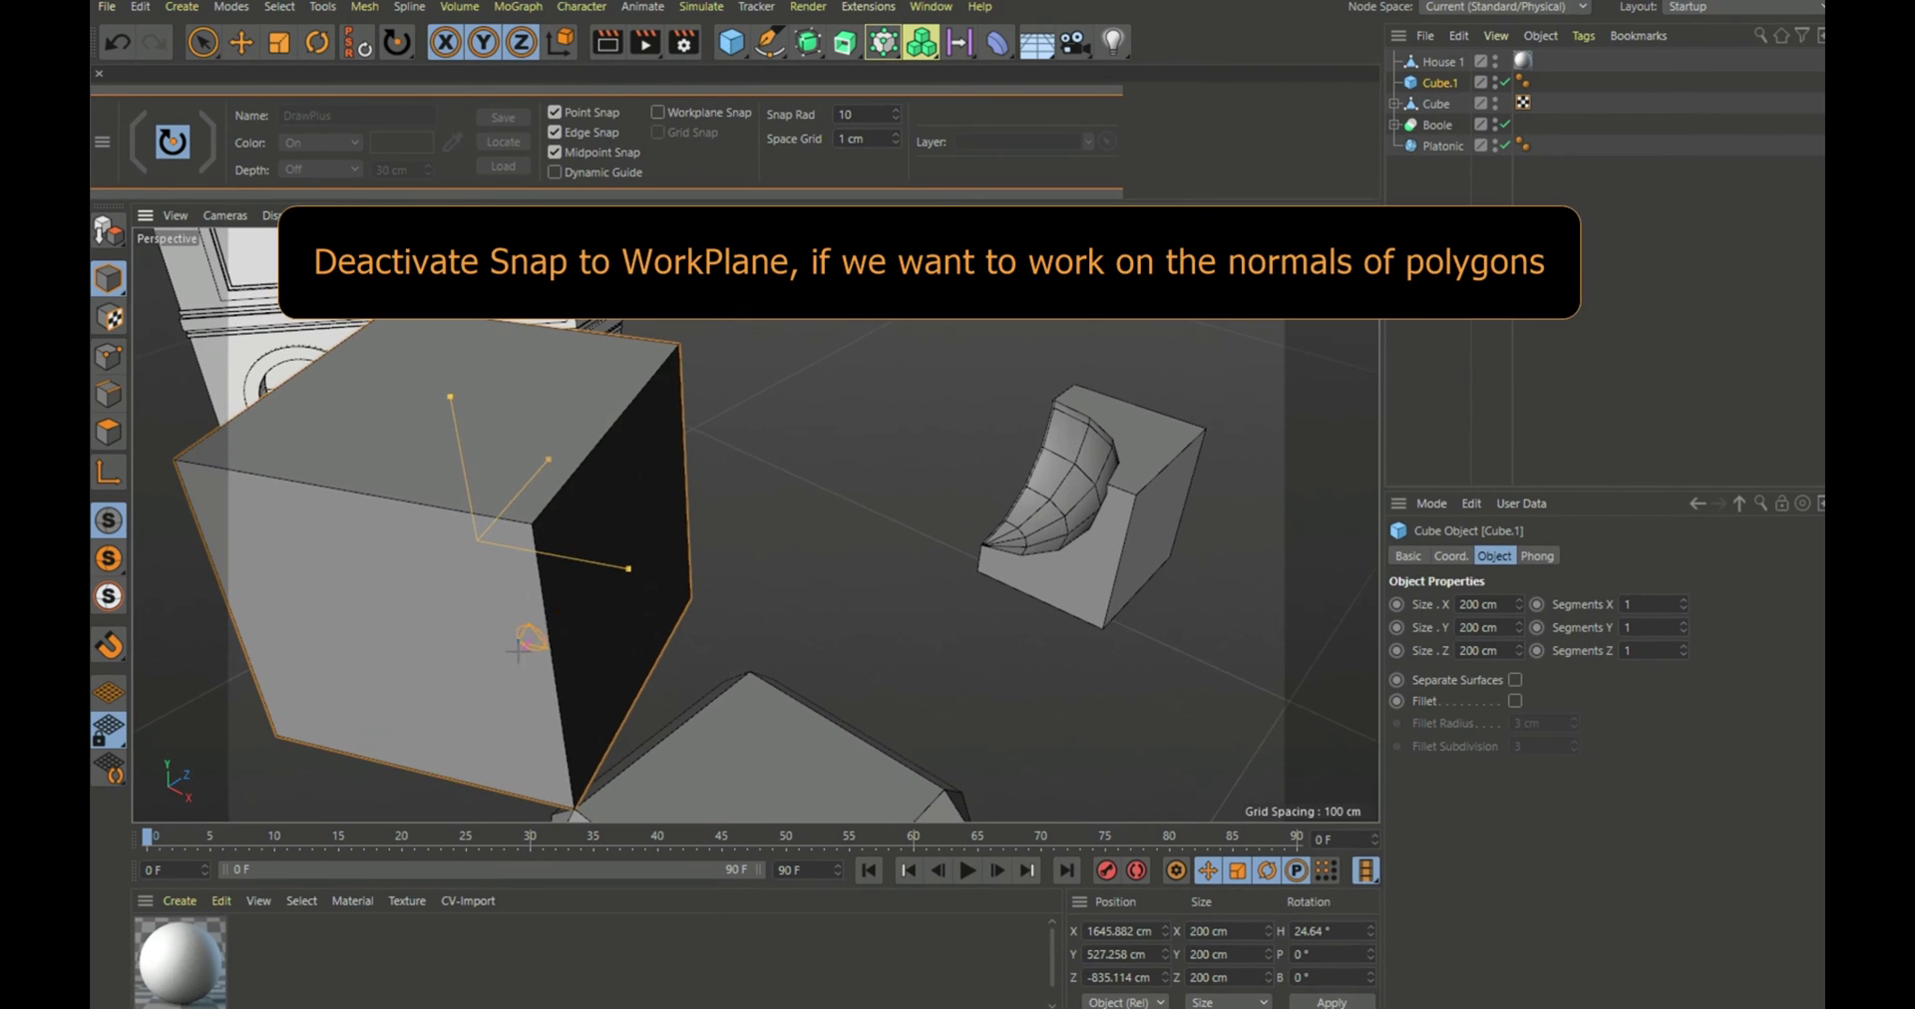
{"action": "left_click", "coordinate": [532, 524]}
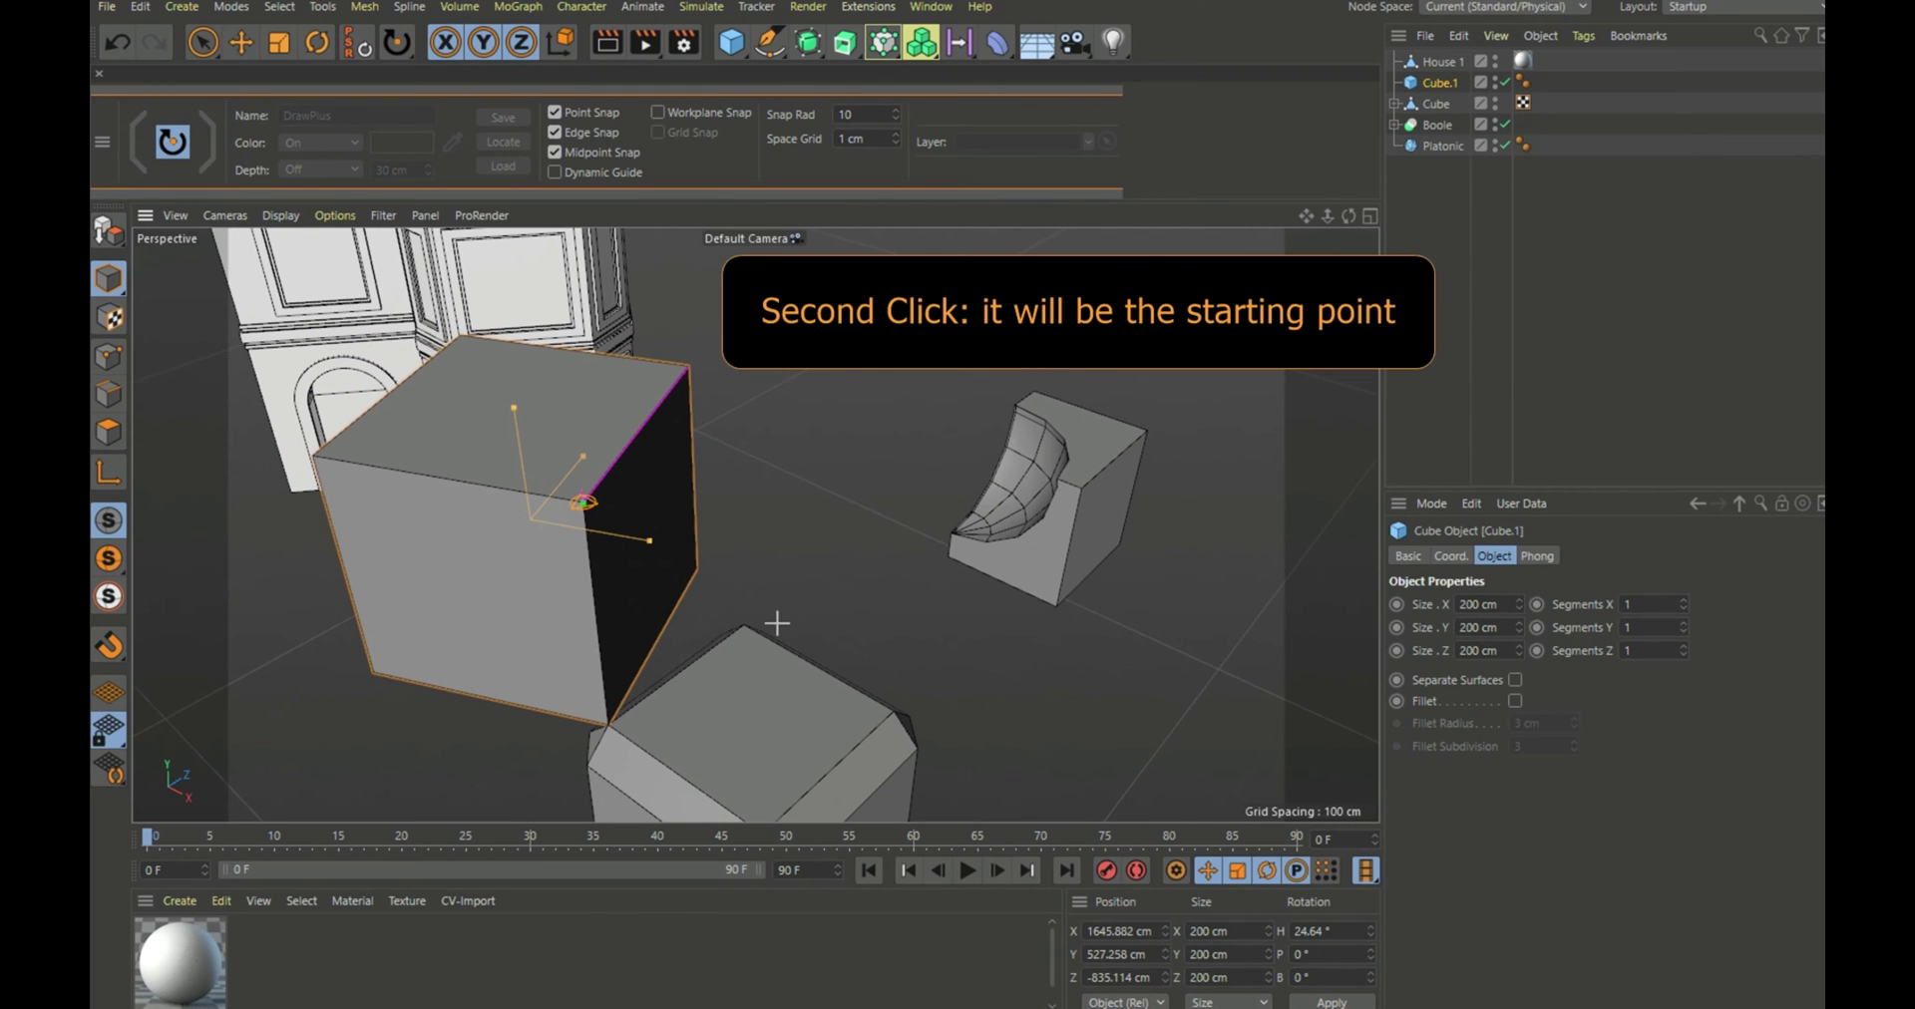
{"action": "left_click", "coordinate": [745, 626]}
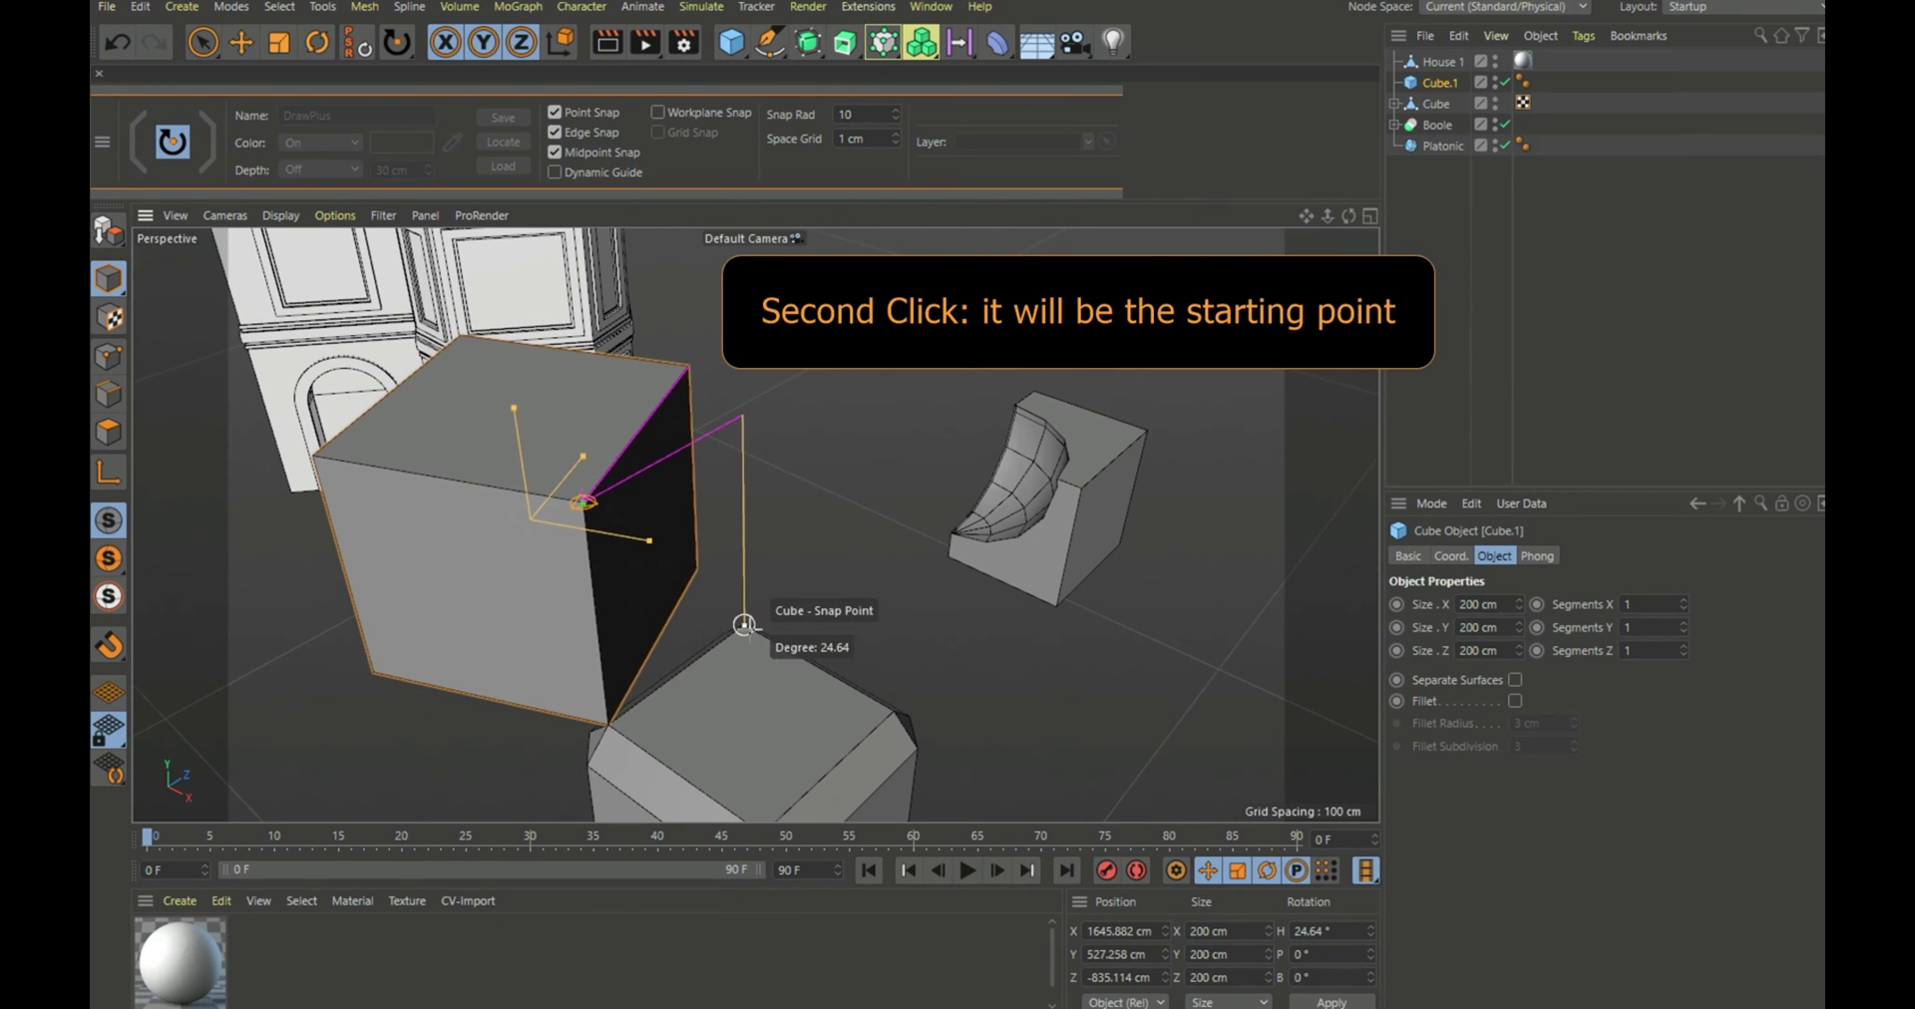
{"action": "left_click", "coordinate": [745, 625]}
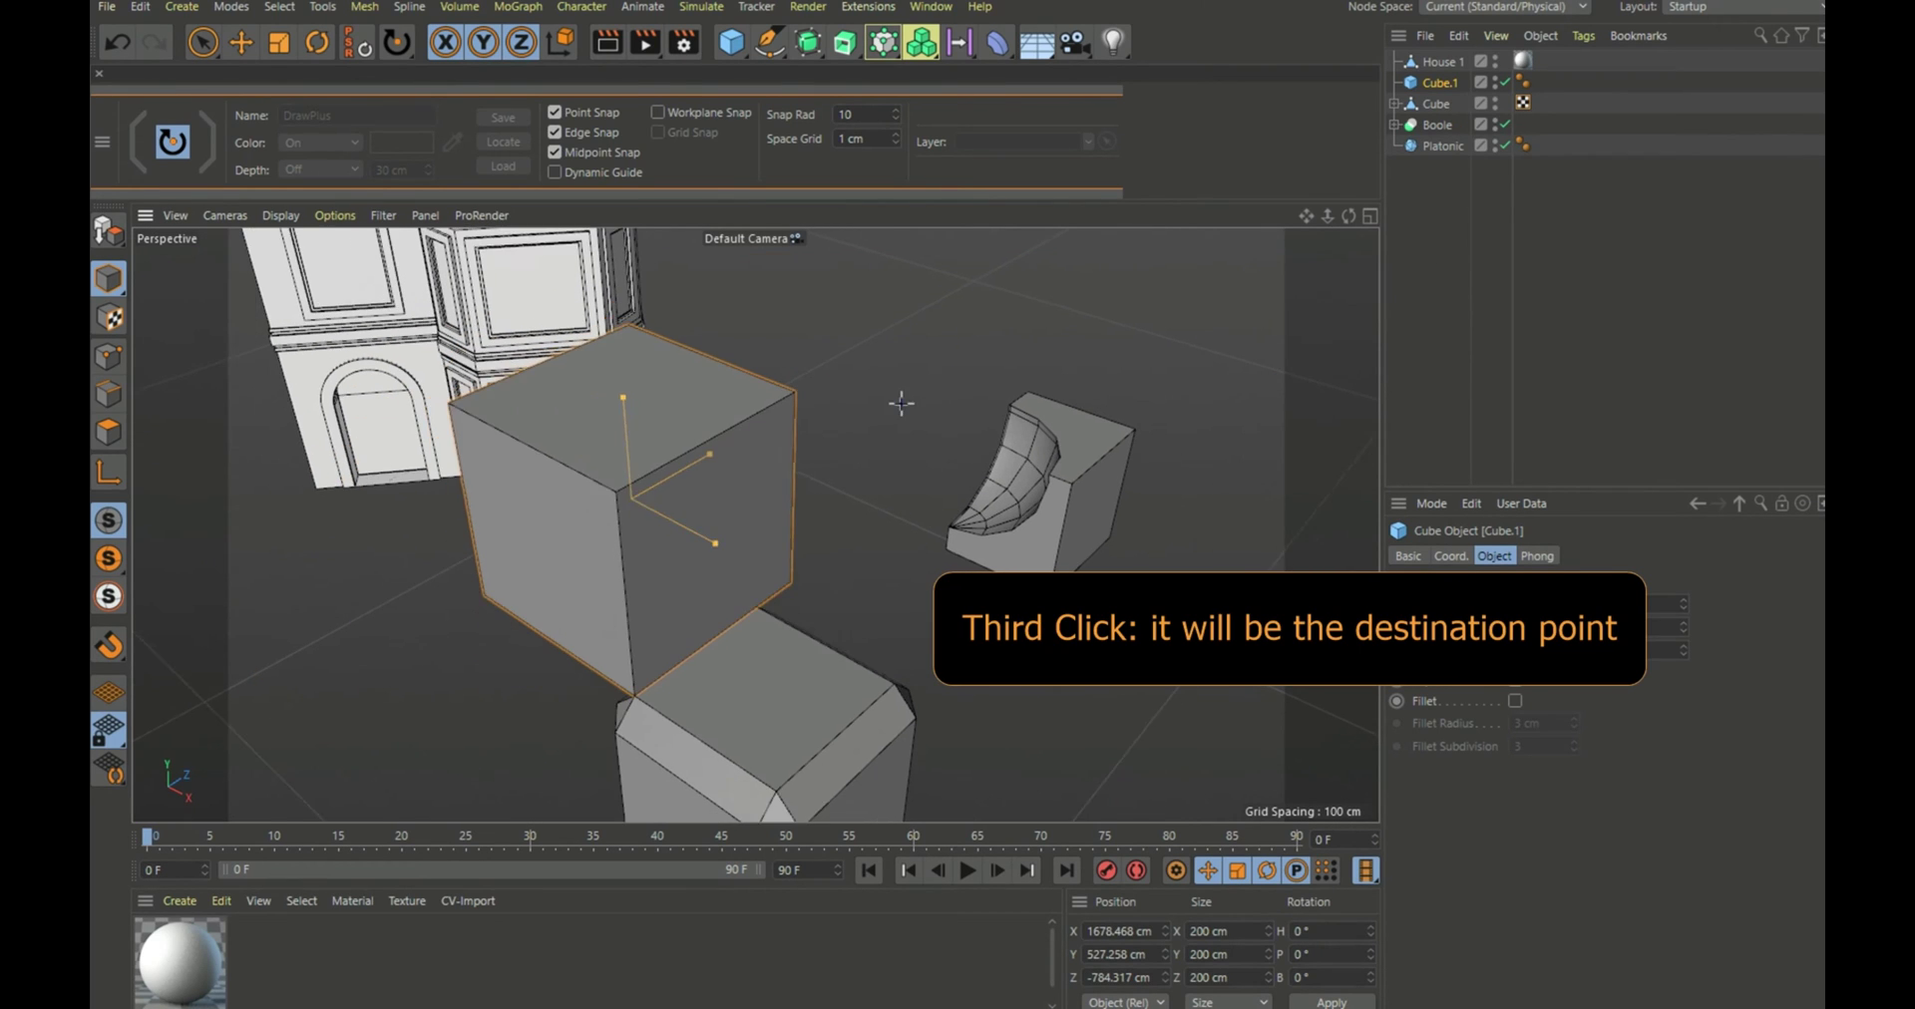
Step: Move the Platonic with Mover Plus, snapping its central front vertex onto Cube.1's top corner nearest to it
{"action": "mouse_move", "coordinate": [1350, 211]}
{"action": "left_mouse_down"}
{"action": "mouse_move", "coordinate": [1417, 229]}
{"action": "mouse_move", "coordinate": [1397, 249]}
{"action": "mouse_move", "coordinate": [1351, 215]}
{"action": "left_mouse_up"}
{"action": "left_click_drag", "start_coordinate": [756, 525], "coordinate": [937, 523], "text": "alt"}
{"action": "scroll", "coordinate": [577, 664], "scroll_direction": "down", "scroll_amount": 5}
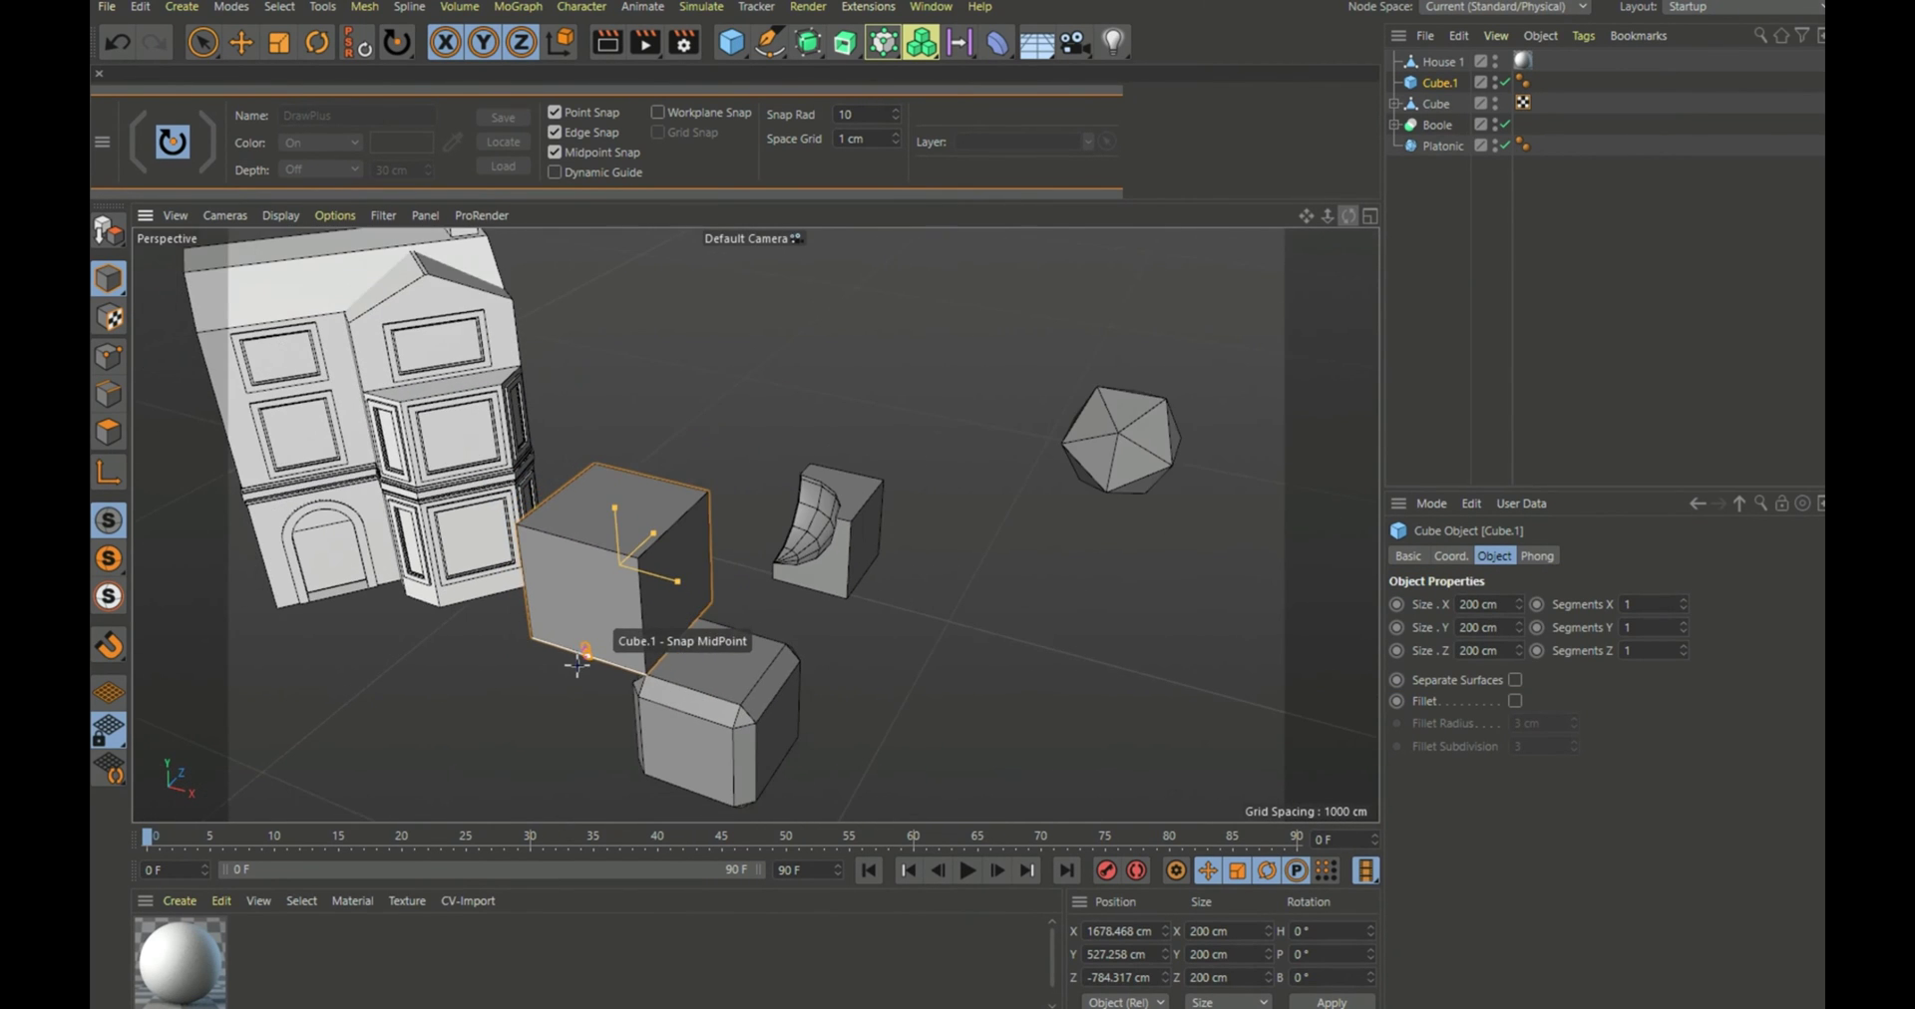
{"action": "scroll", "coordinate": [1072, 501], "scroll_direction": "up", "scroll_amount": 3}
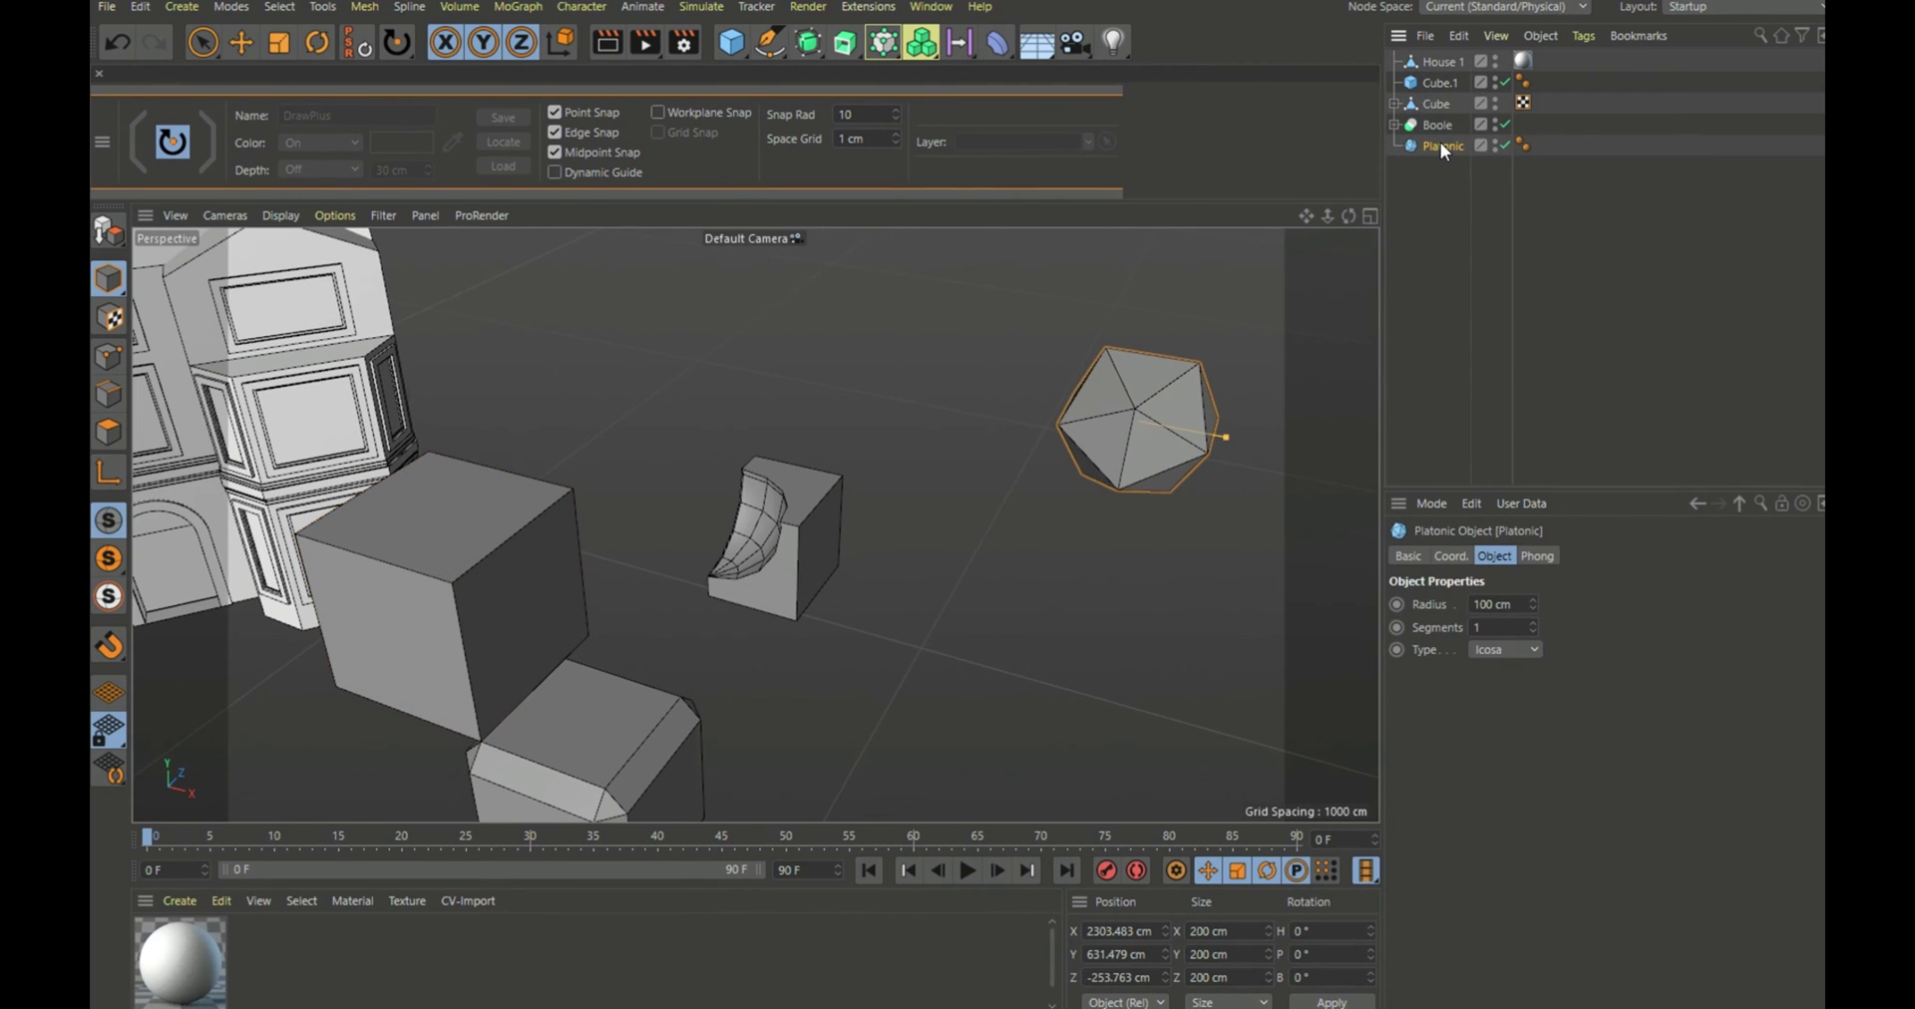
{"action": "left_click", "coordinate": [172, 142]}
{"action": "left_click", "coordinate": [172, 141]}
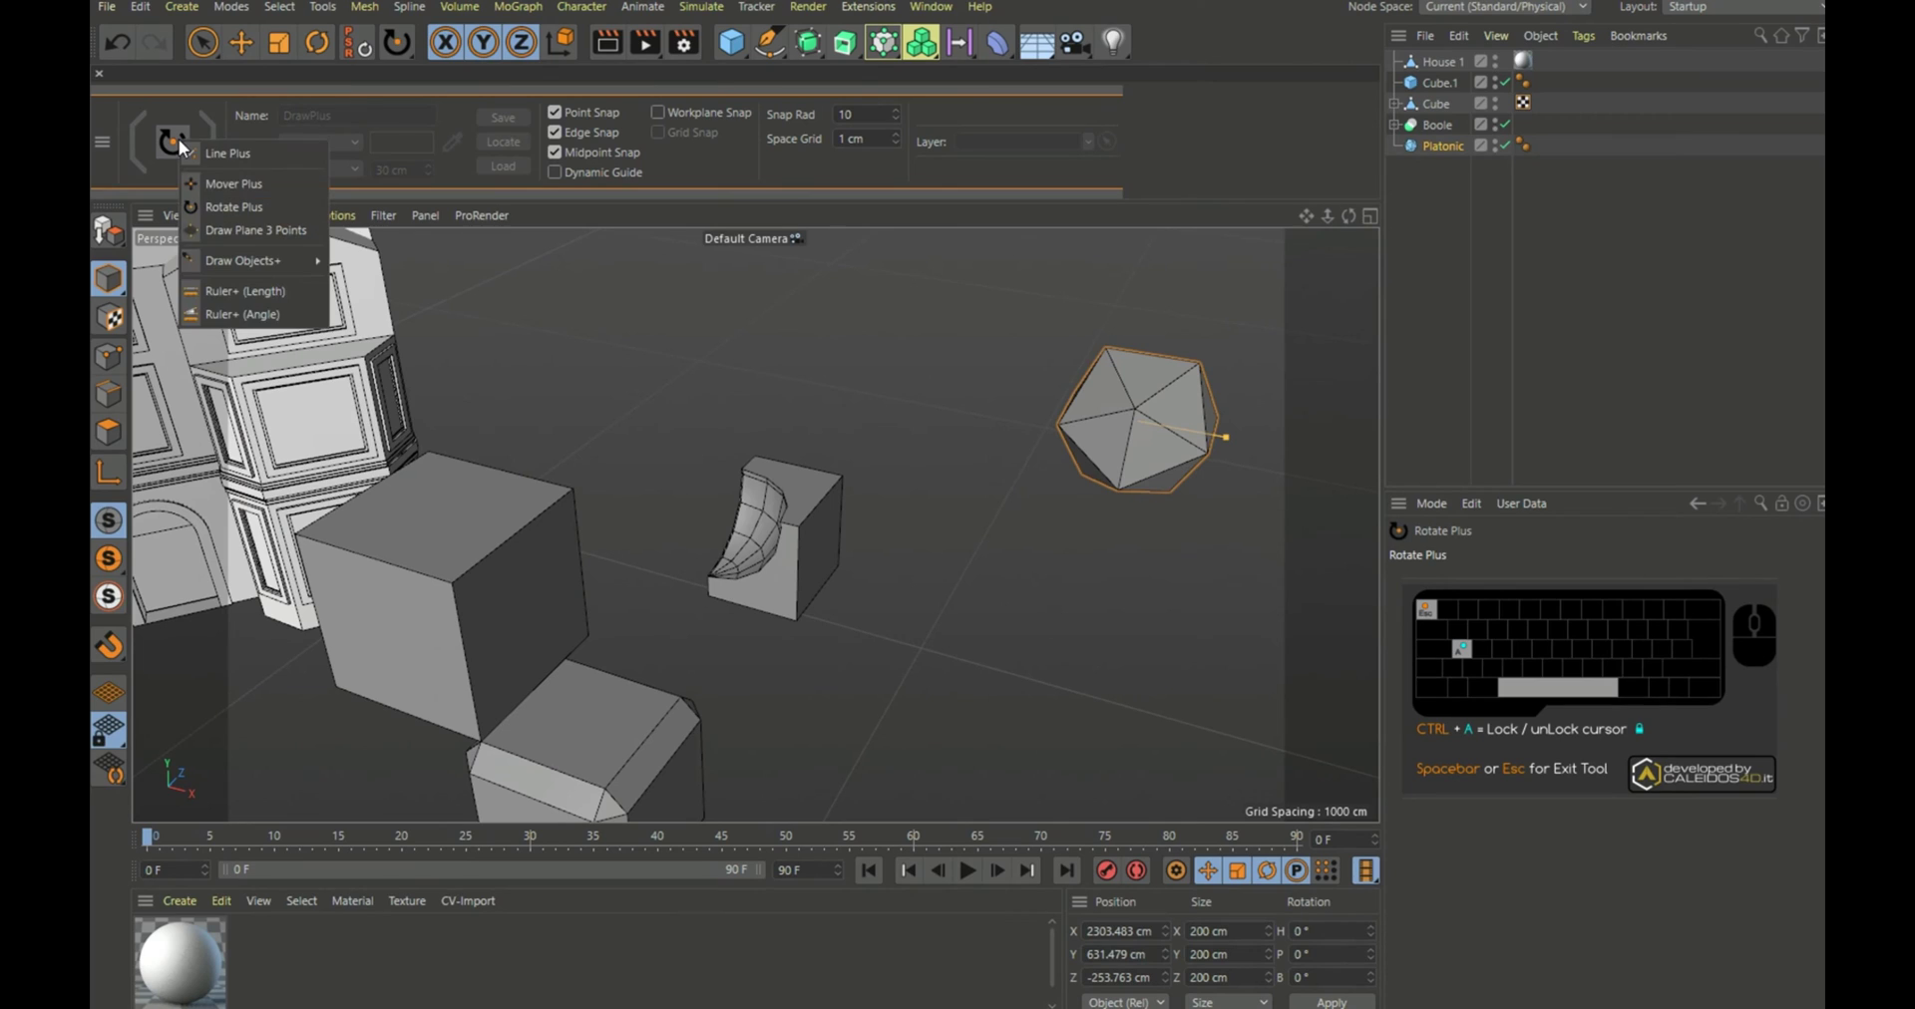
{"action": "left_click", "coordinate": [204, 182]}
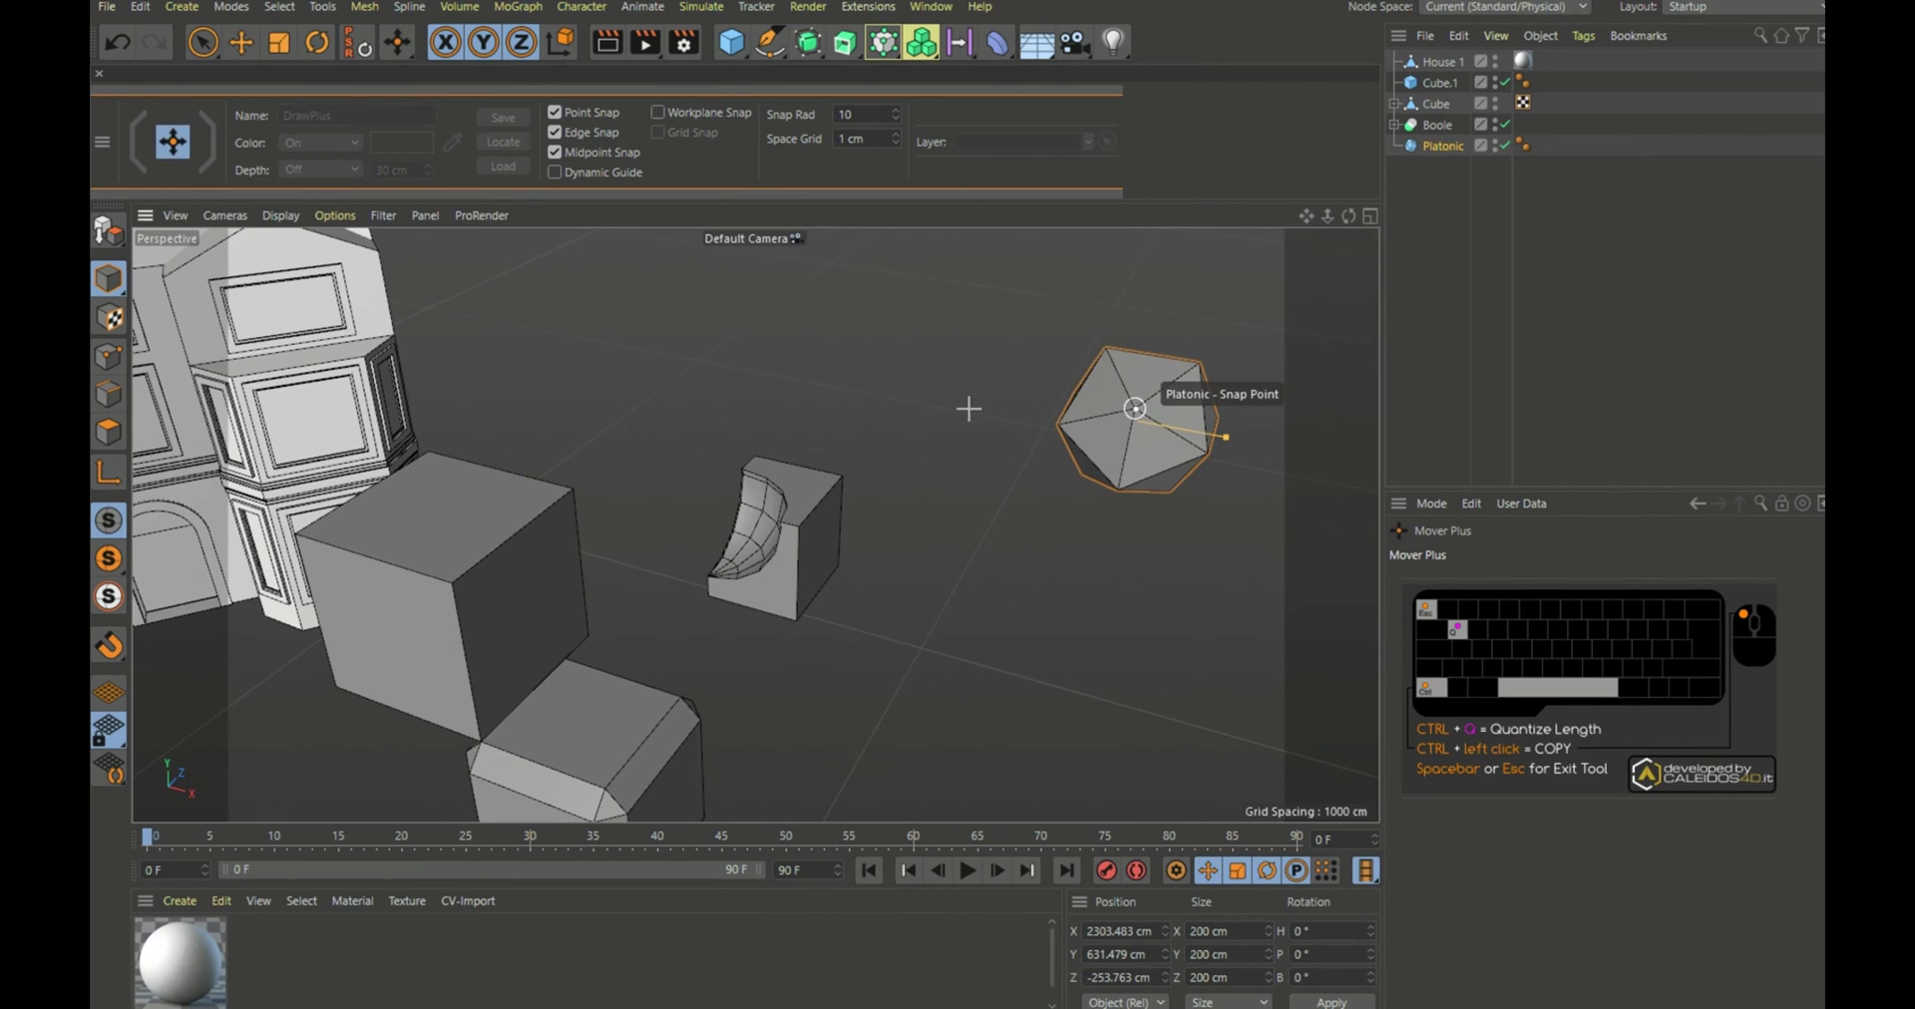
{"action": "left_click", "coordinate": [570, 488]}
{"action": "scroll", "coordinate": [598, 479], "scroll_direction": "up", "scroll_amount": 3}
{"action": "scroll", "coordinate": [606, 472], "scroll_direction": "up", "scroll_amount": 2}
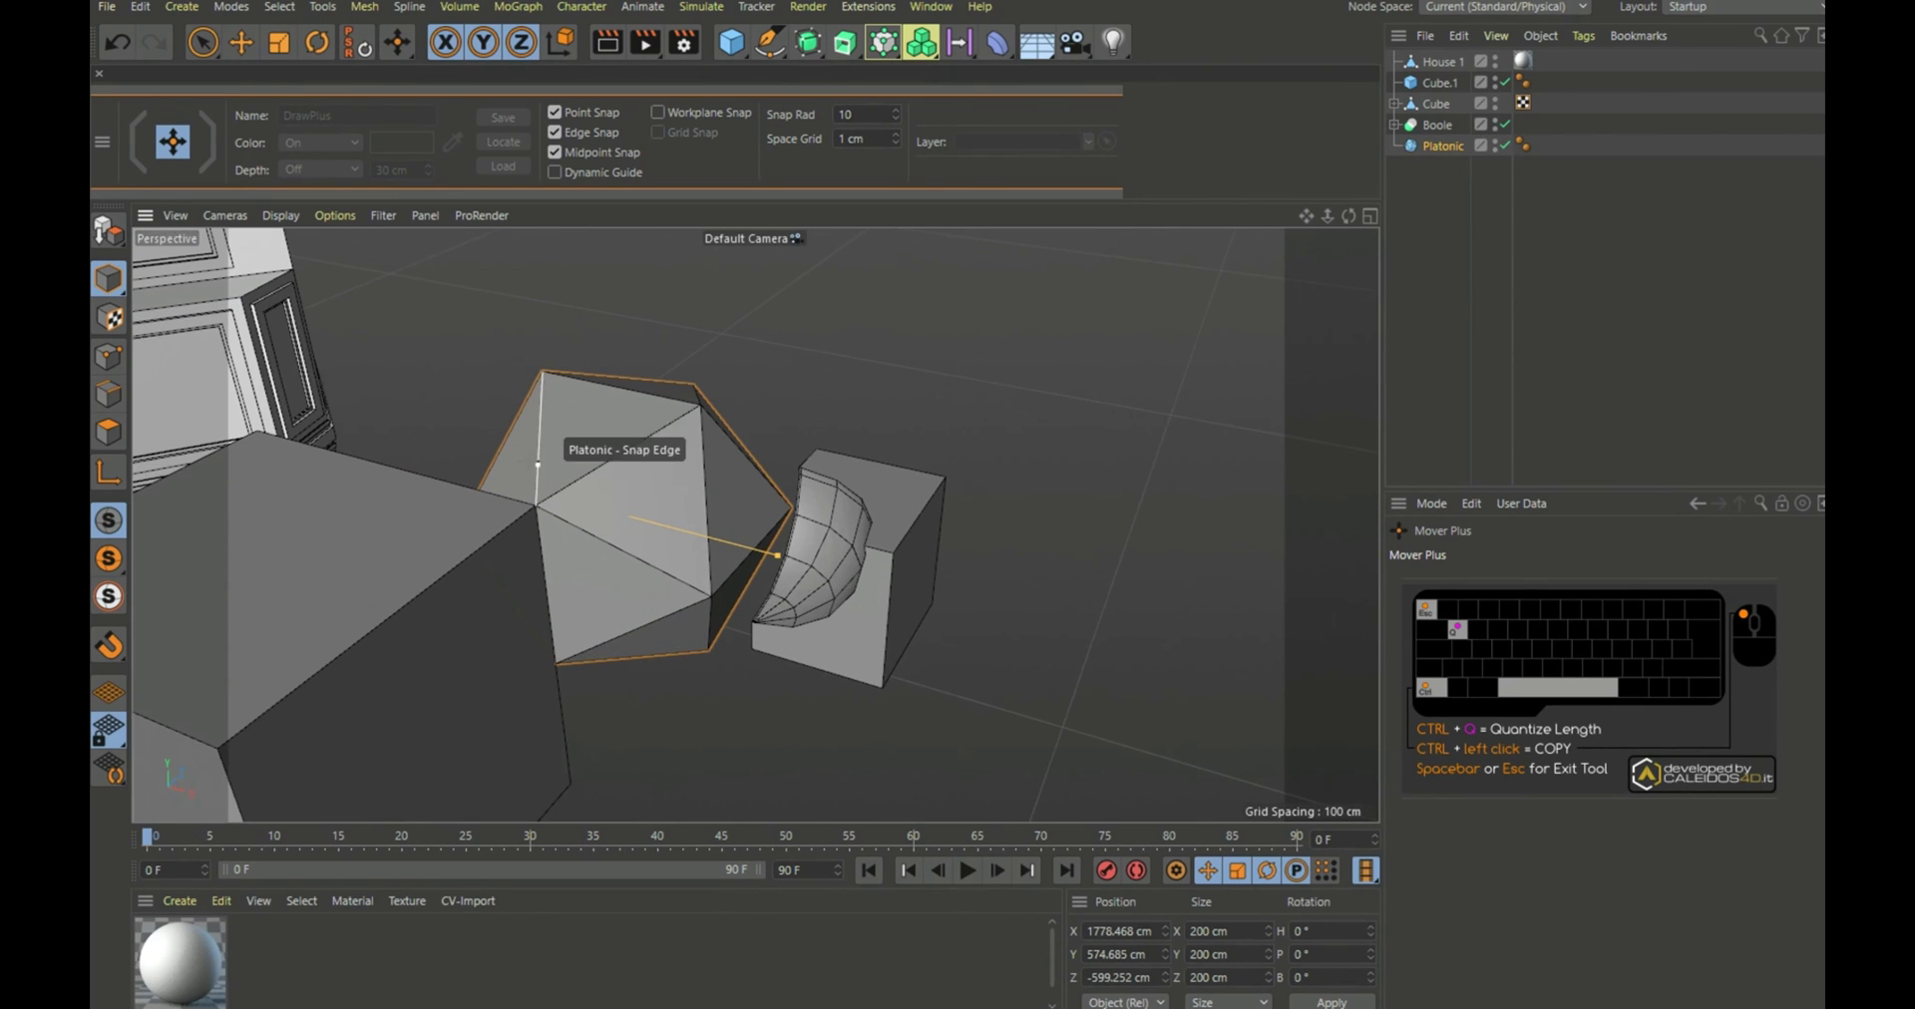
Step: Rotate the Platonic with Rotate Plus about the corner shared with Cube.1, locking the cursor to Cube.1's side face, to a bank of 31.717°
{"action": "left_click_drag", "start_coordinate": [1348, 216], "coordinate": [1339, 217]}
{"action": "scroll", "coordinate": [1039, 604], "scroll_direction": "up", "scroll_amount": 5}
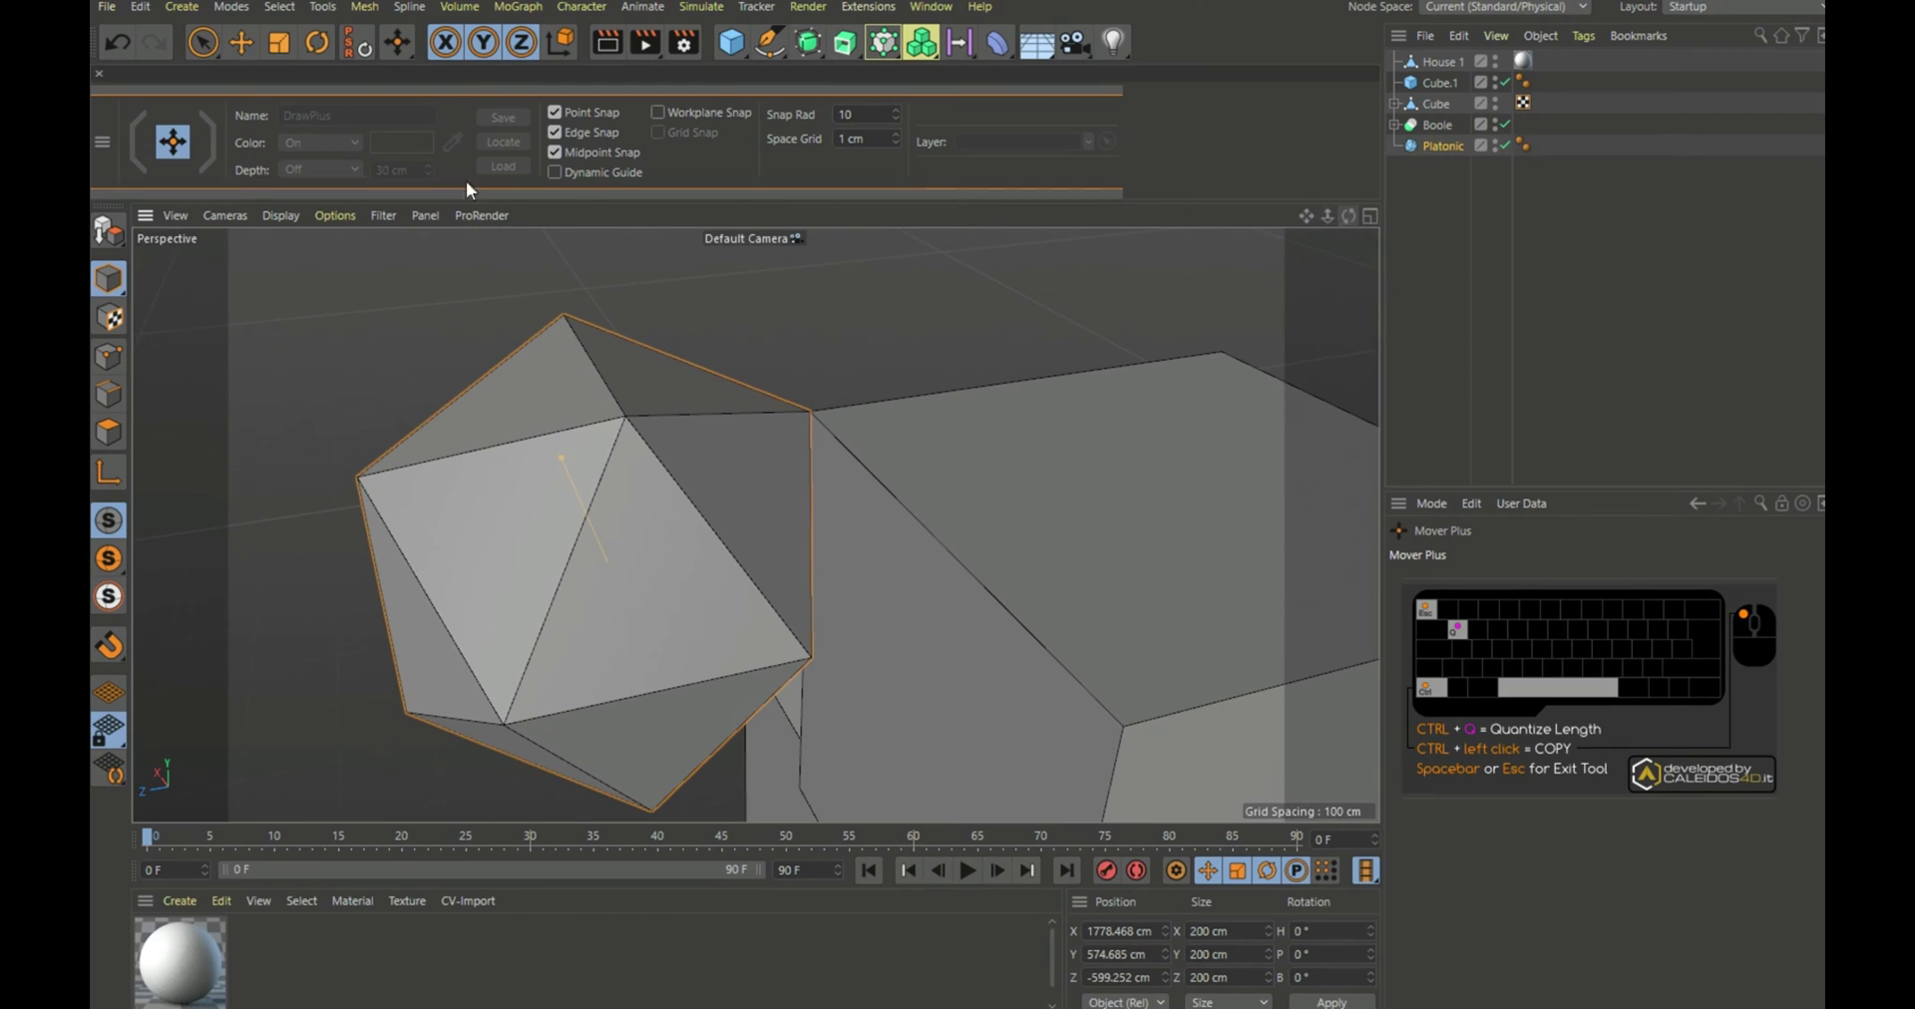
{"action": "left_click", "coordinate": [179, 148]}
{"action": "left_click", "coordinate": [195, 217]}
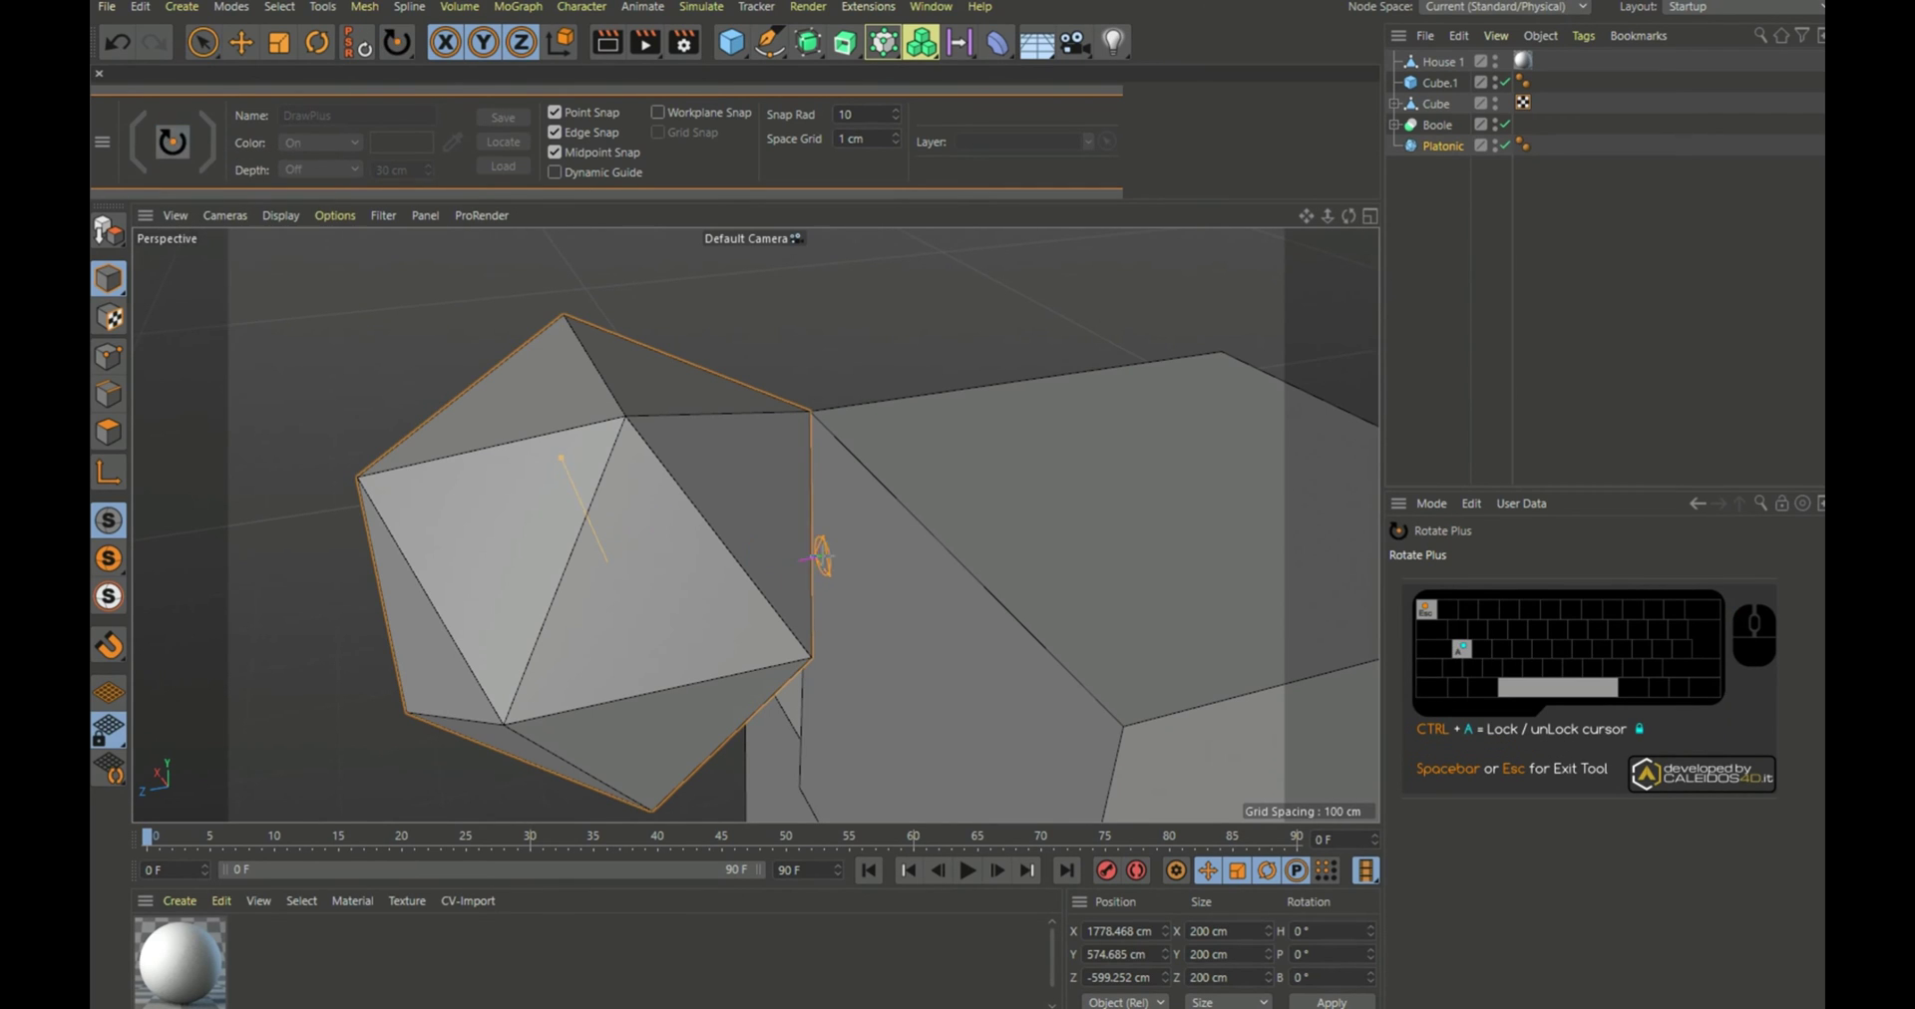
{"action": "scroll", "coordinate": [838, 548], "scroll_direction": "up", "scroll_amount": 4}
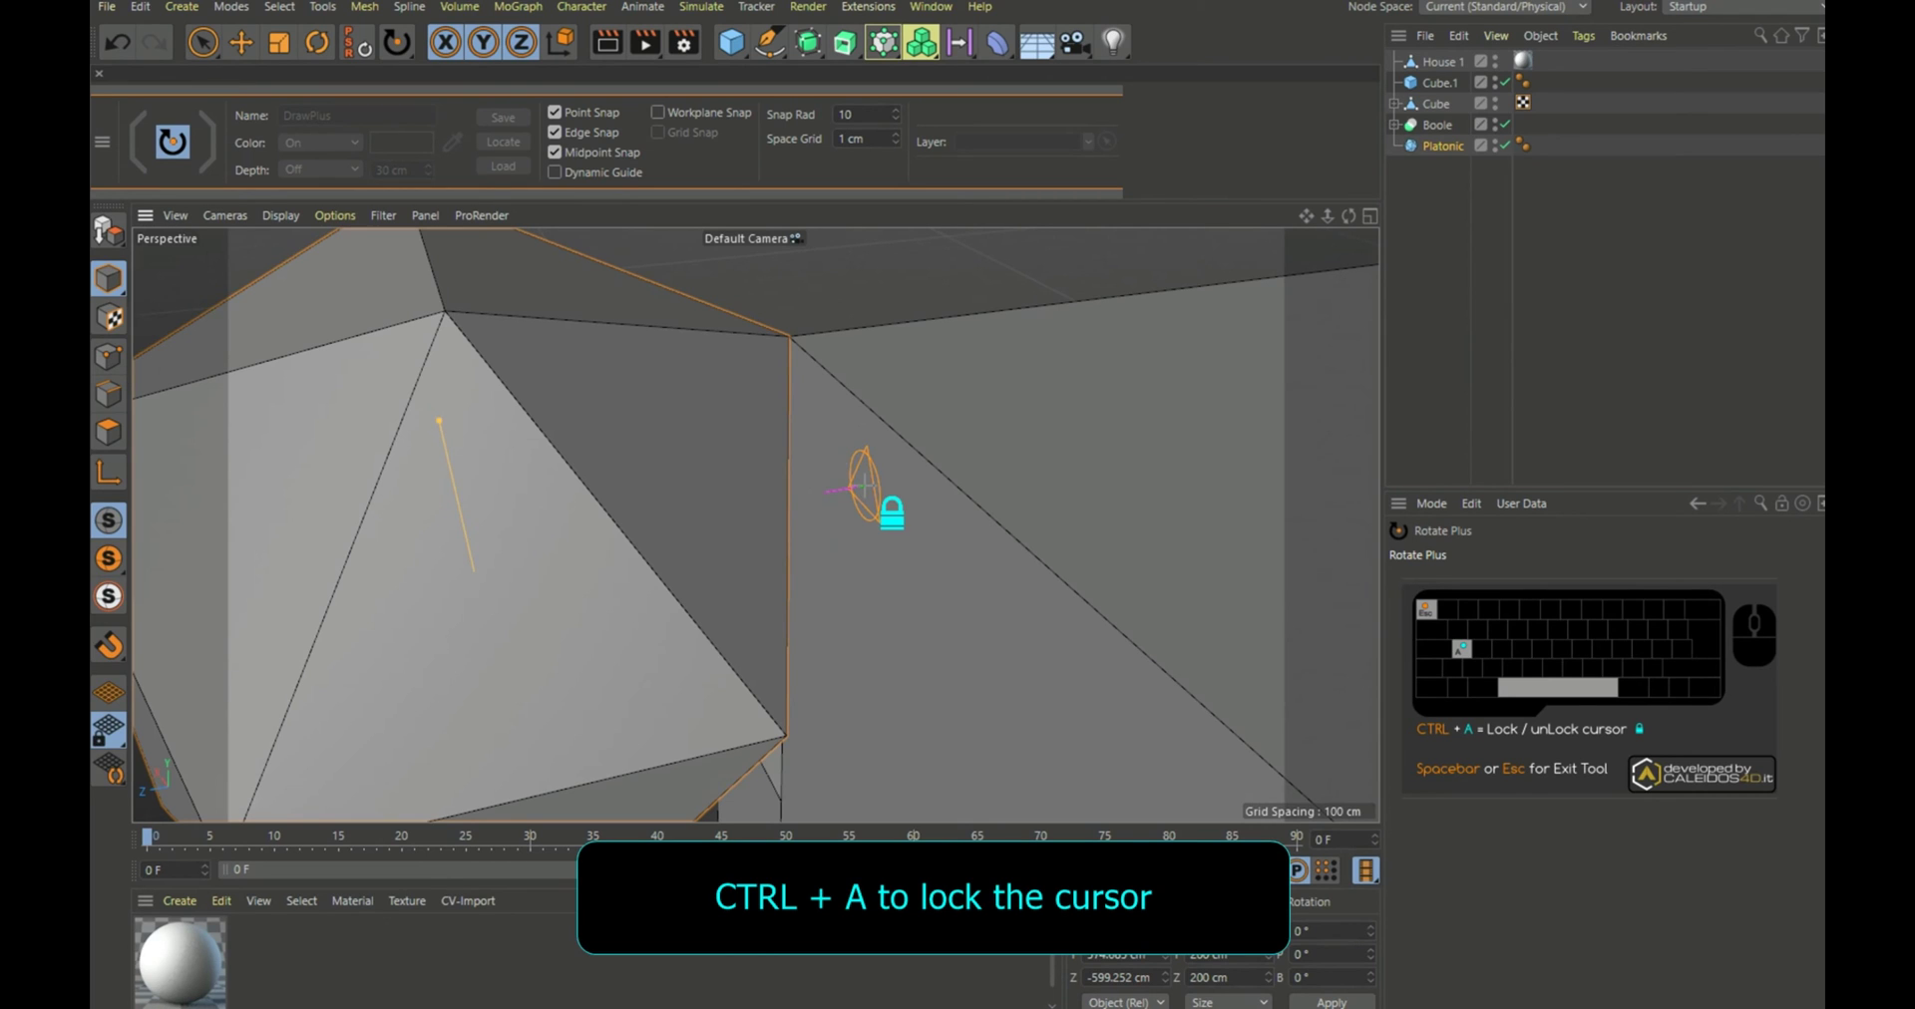
{"action": "left_click", "coordinate": [788, 337]}
{"action": "scroll", "coordinate": [769, 367], "scroll_direction": "down", "scroll_amount": 3}
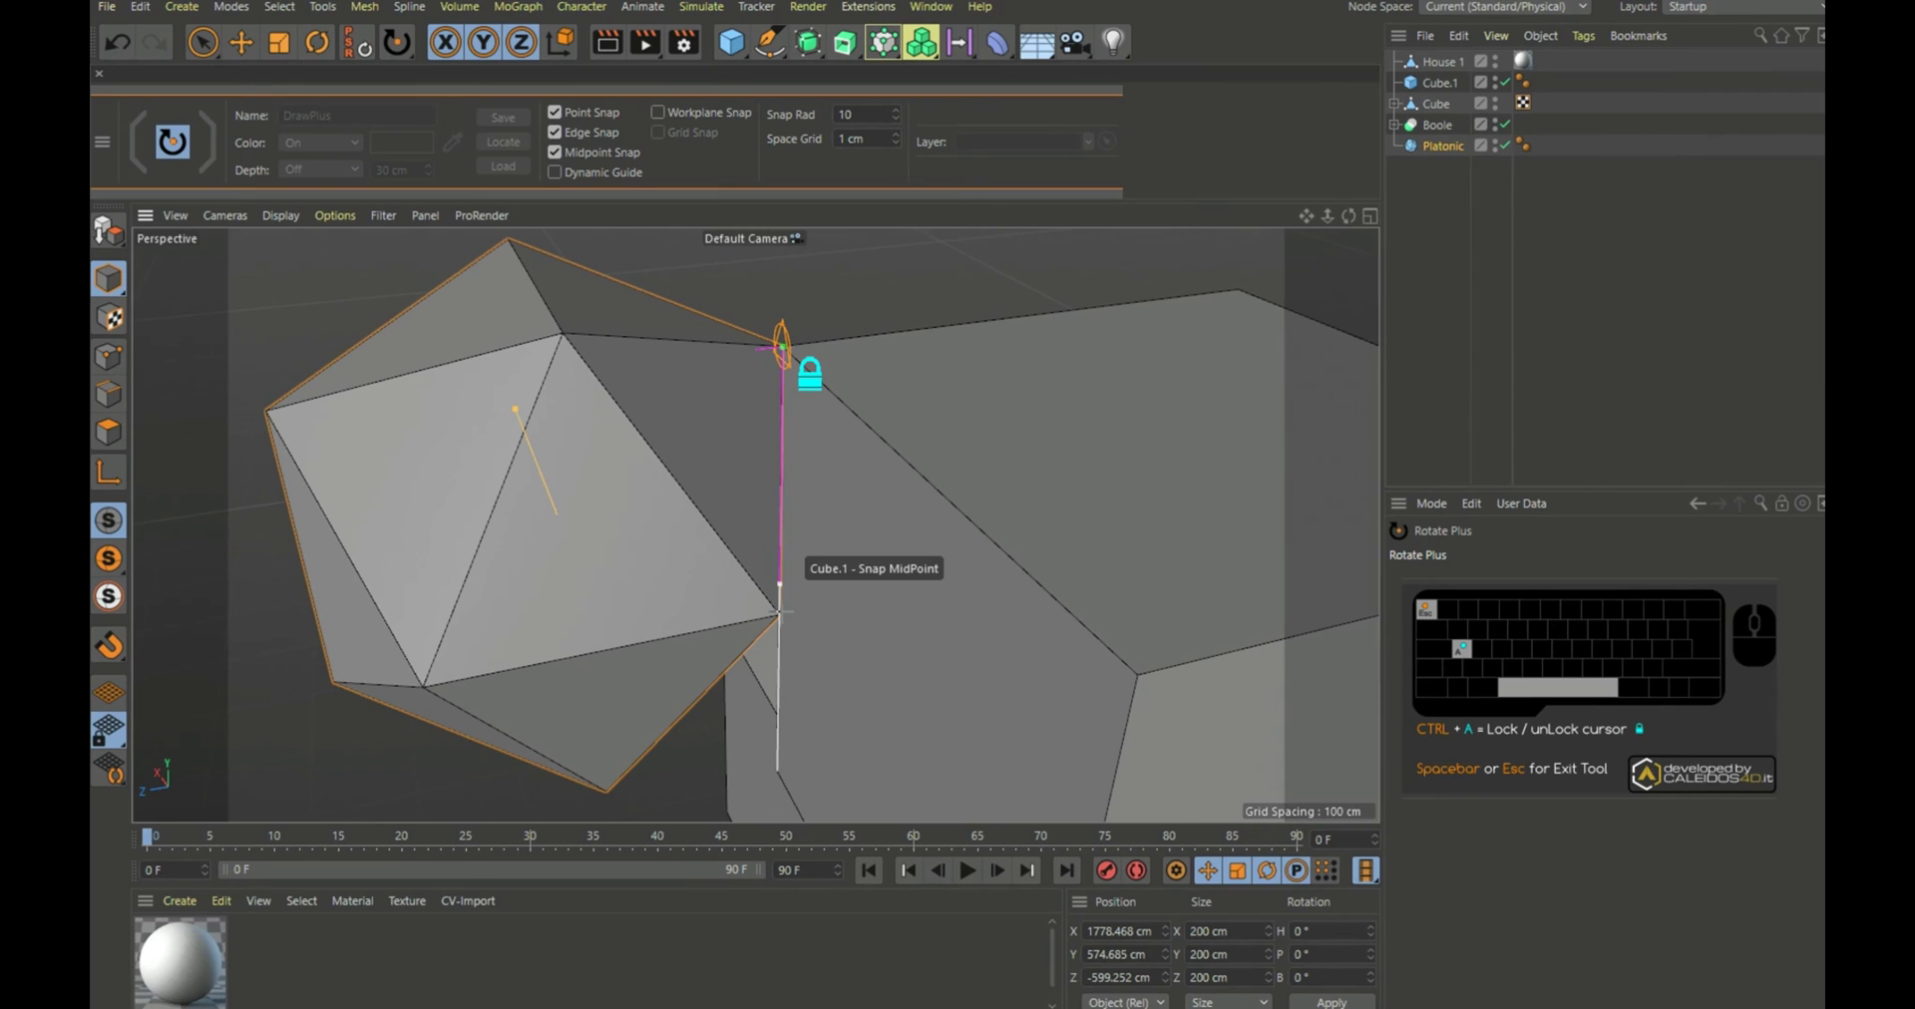
{"action": "left_click", "coordinate": [1138, 676]}
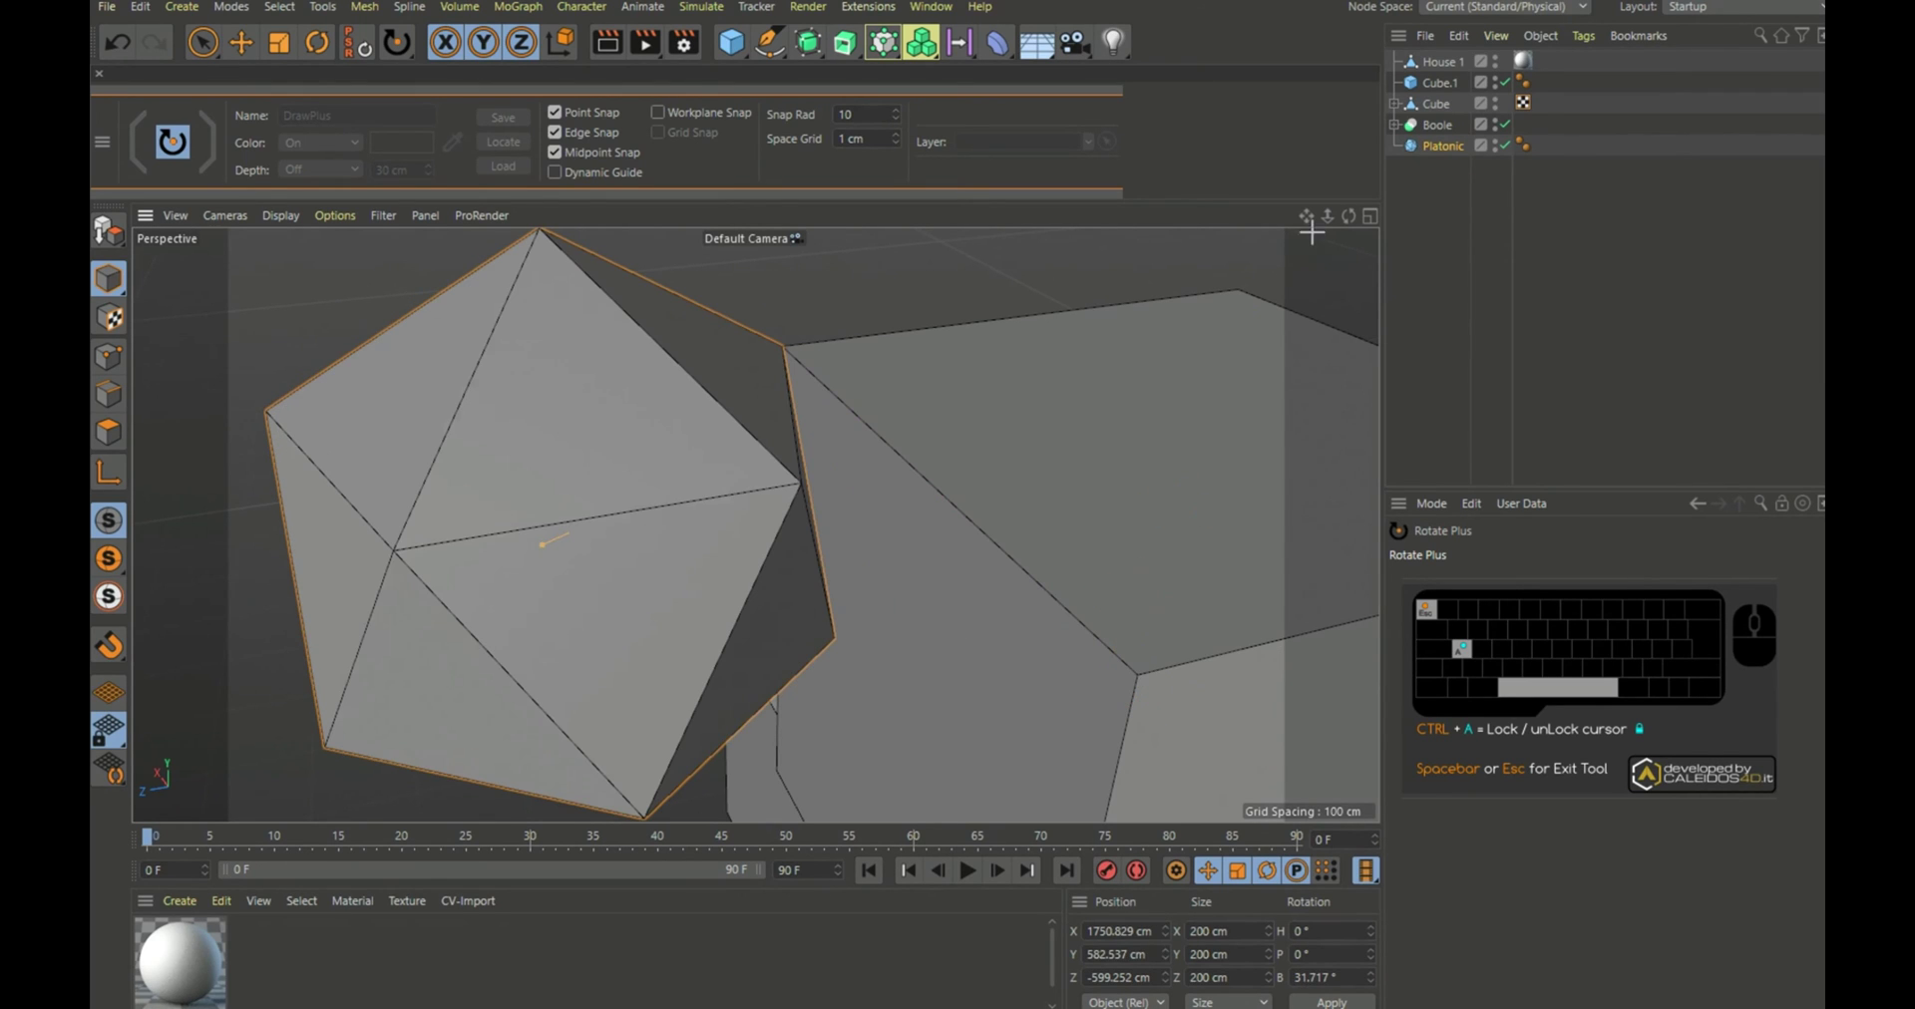
Step: Rotate the Platonic 18° about the shared corner in the plane of Cube.1's top face, bringing its edge onto Cube.1's top edge
{"action": "left_click_drag", "start_coordinate": [1350, 217], "coordinate": [1528, 287]}
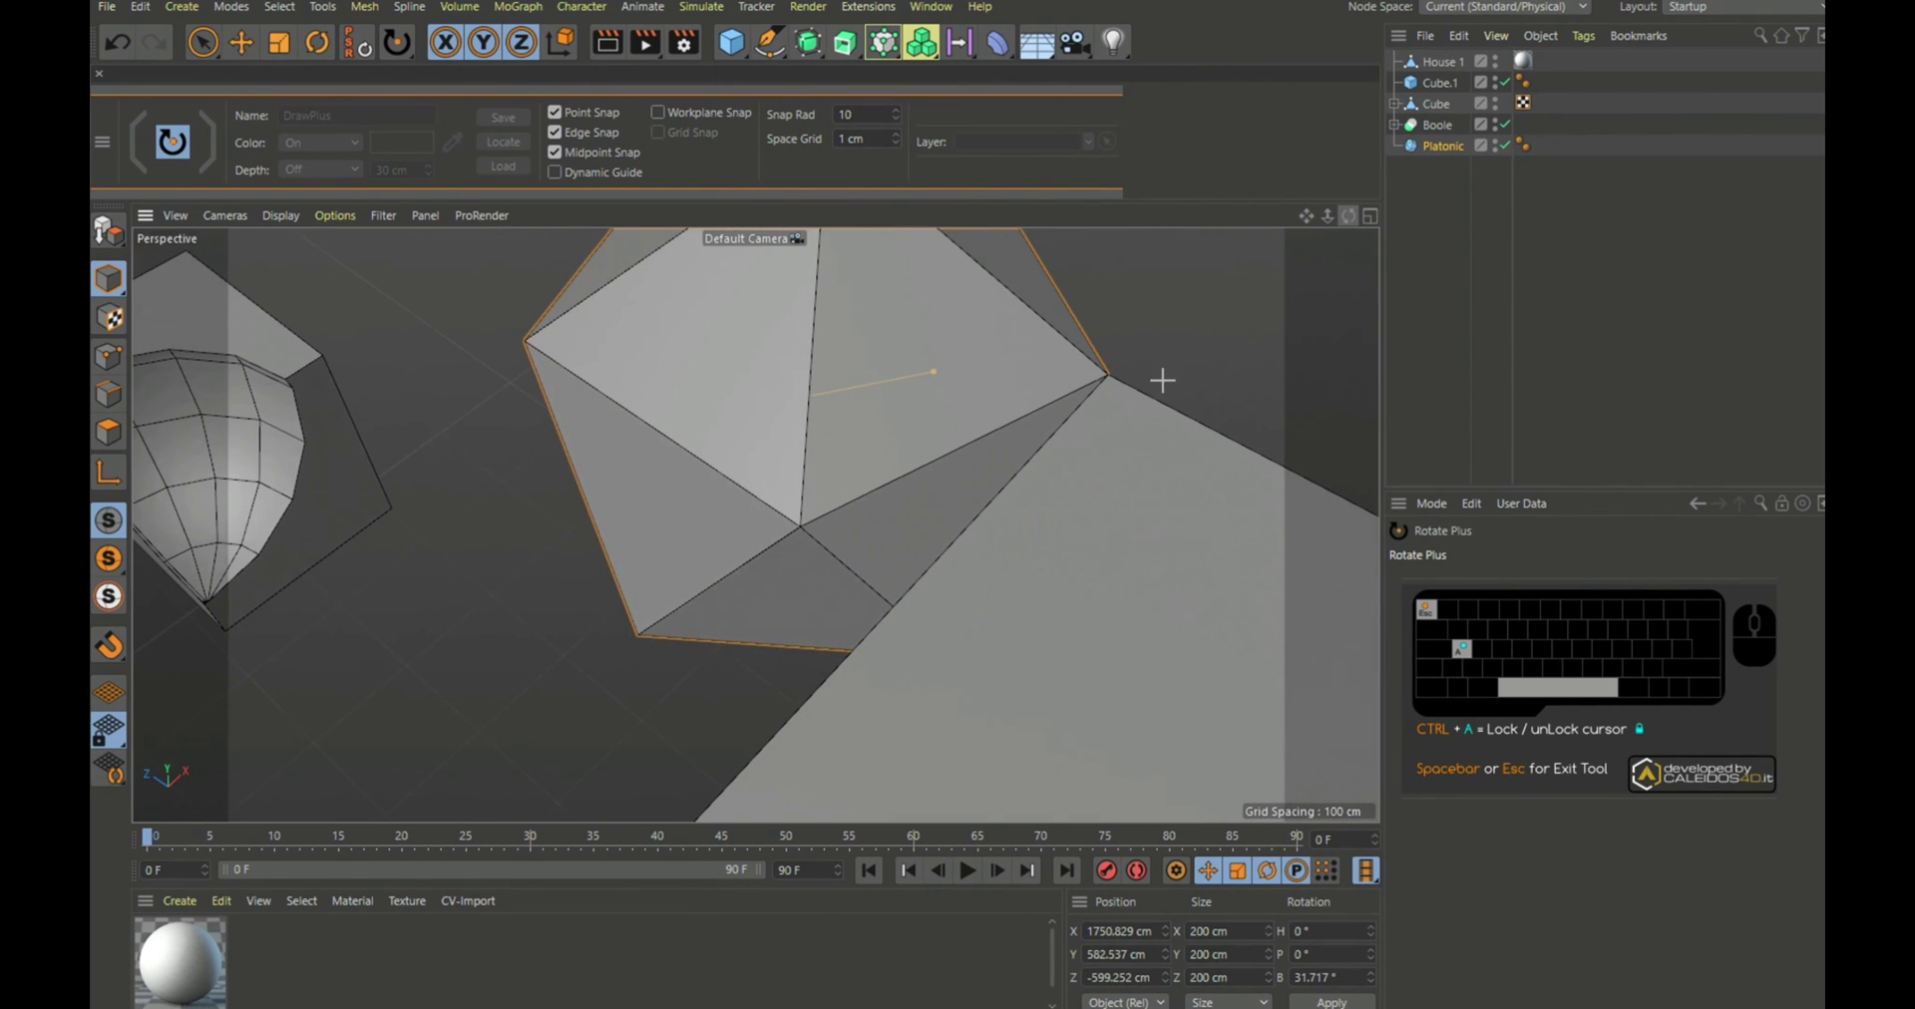
{"action": "scroll", "coordinate": [1151, 387], "scroll_direction": "up", "scroll_amount": 3}
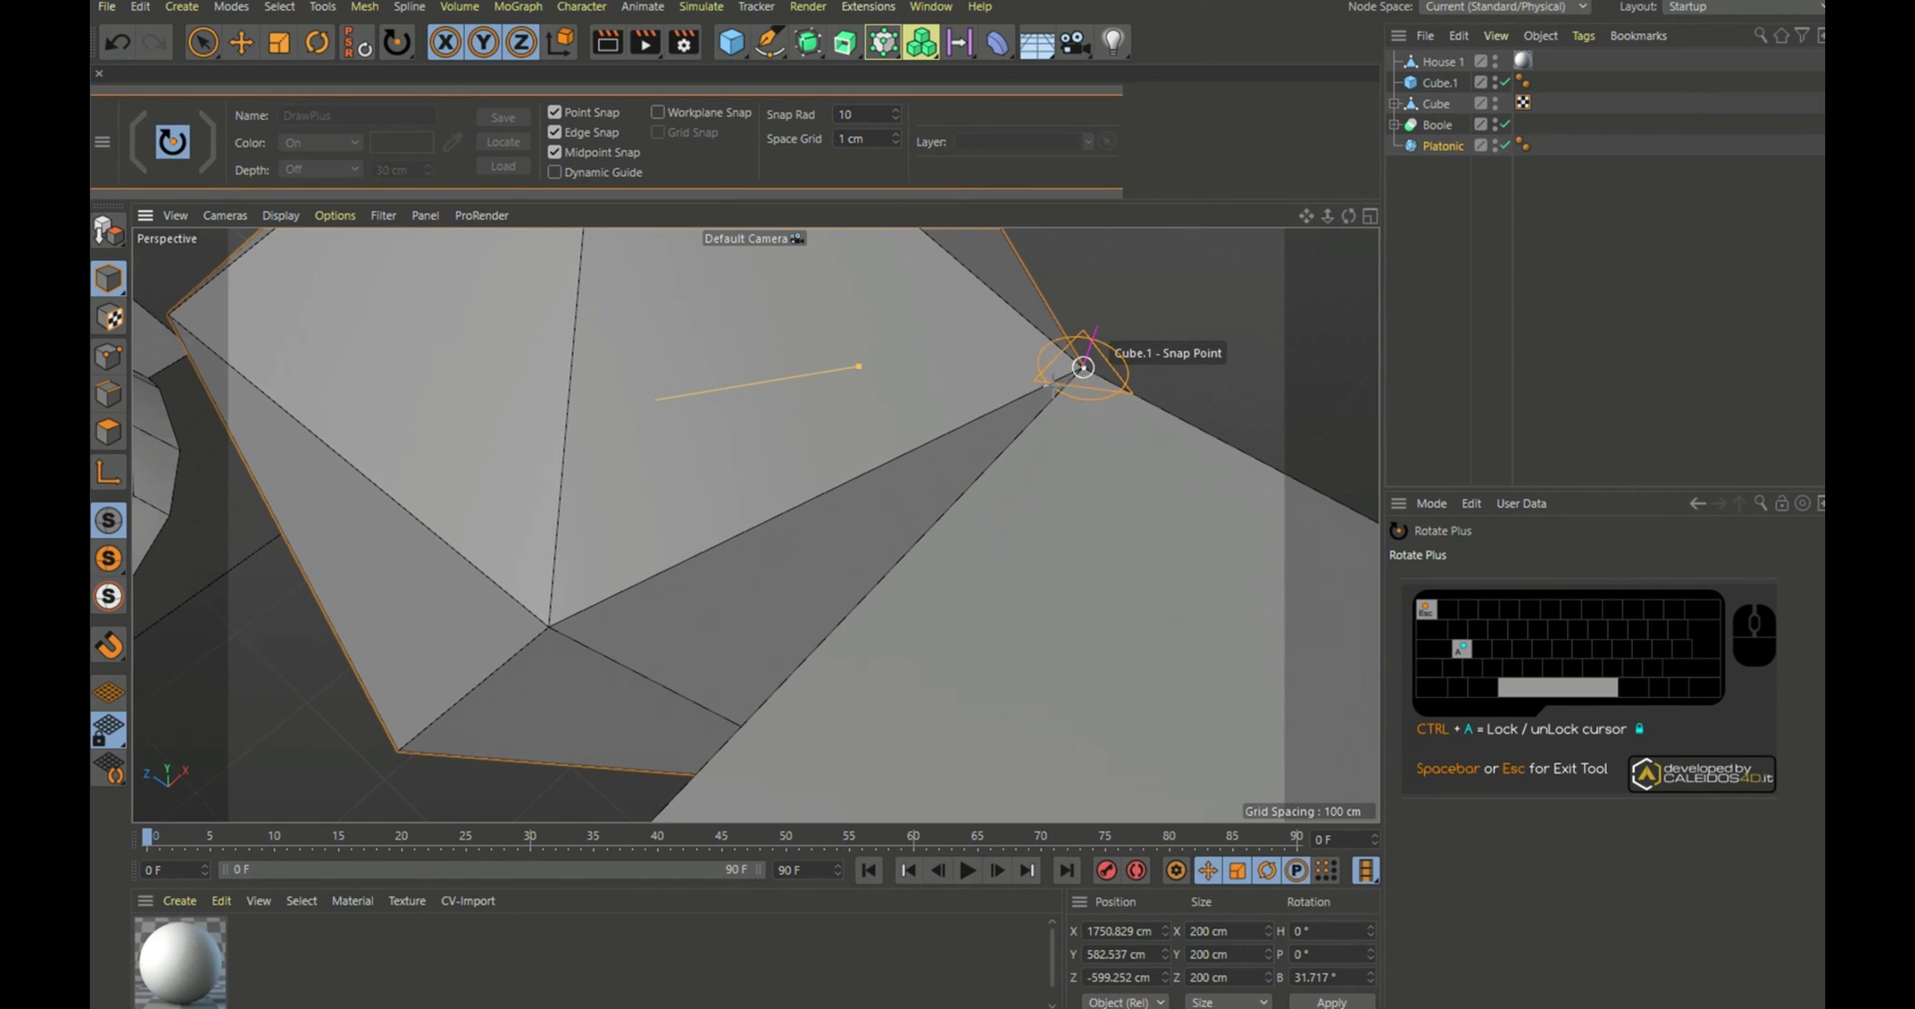
{"action": "left_click", "coordinate": [1083, 367]}
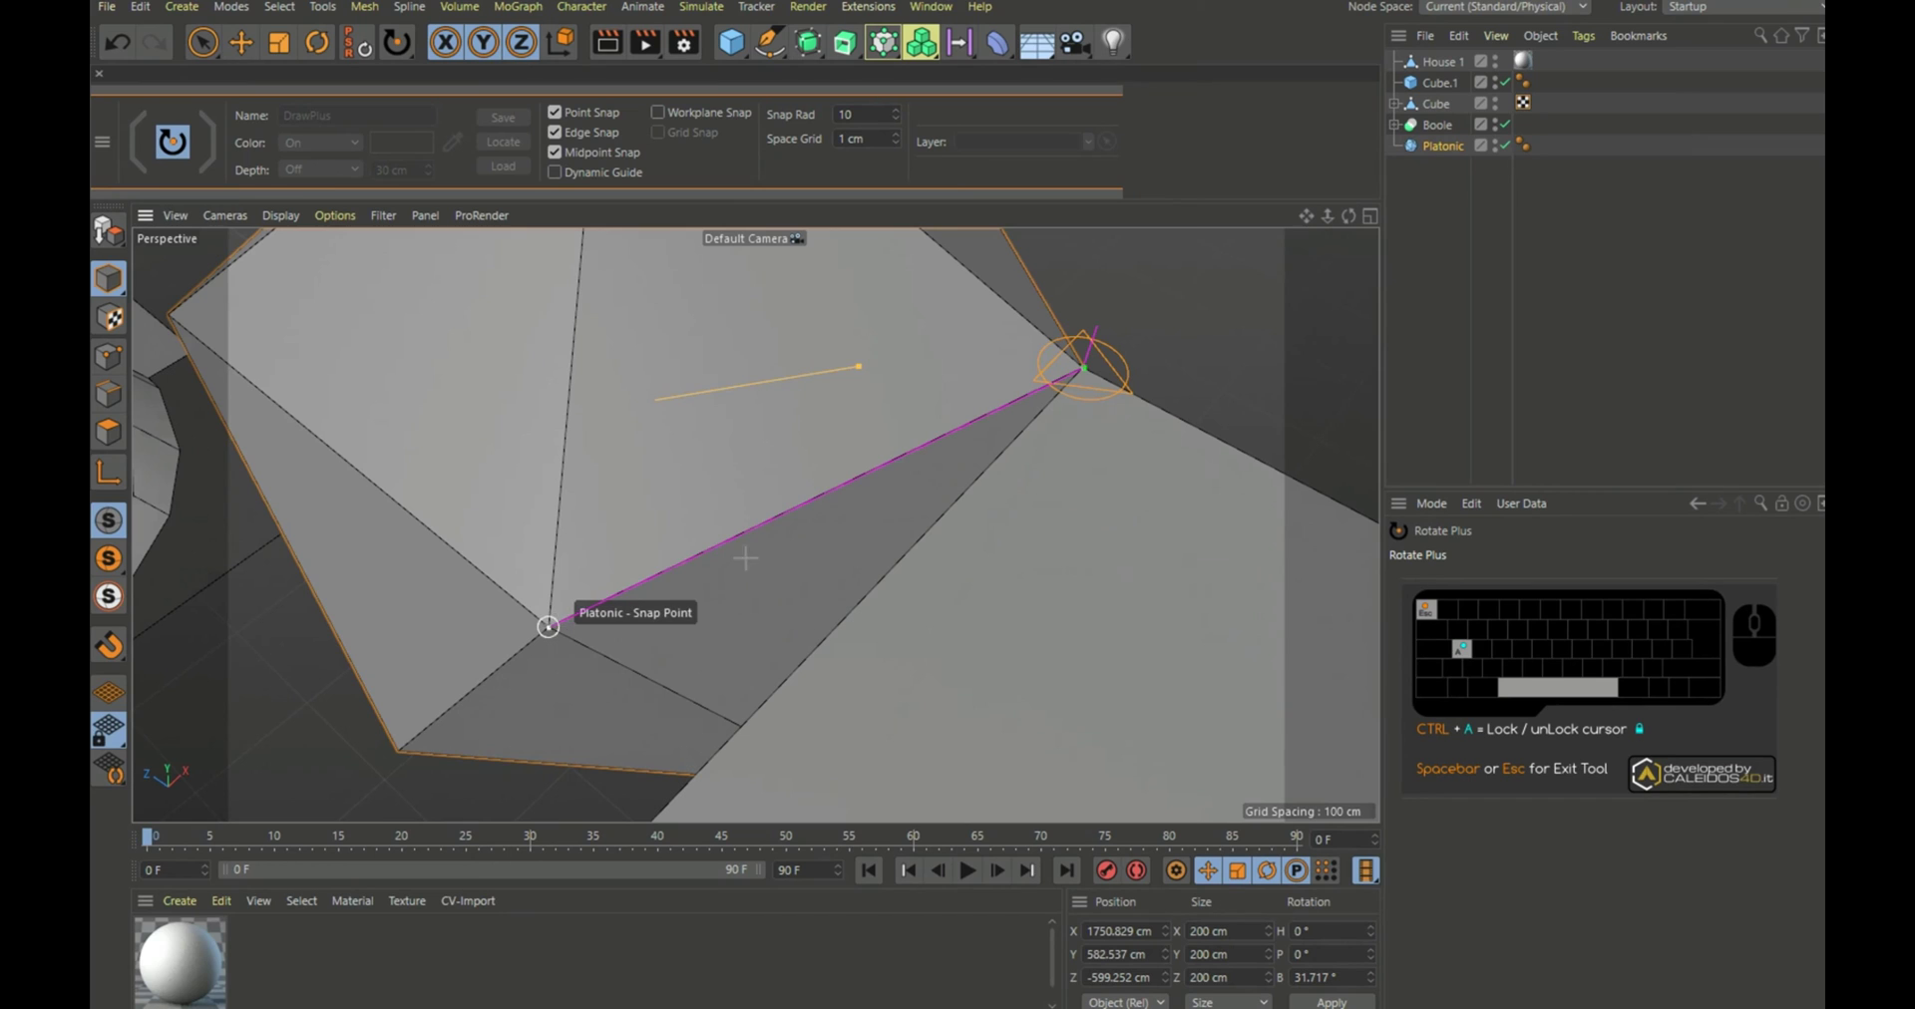
{"action": "scroll", "coordinate": [1017, 347], "scroll_direction": "down", "scroll_amount": 4}
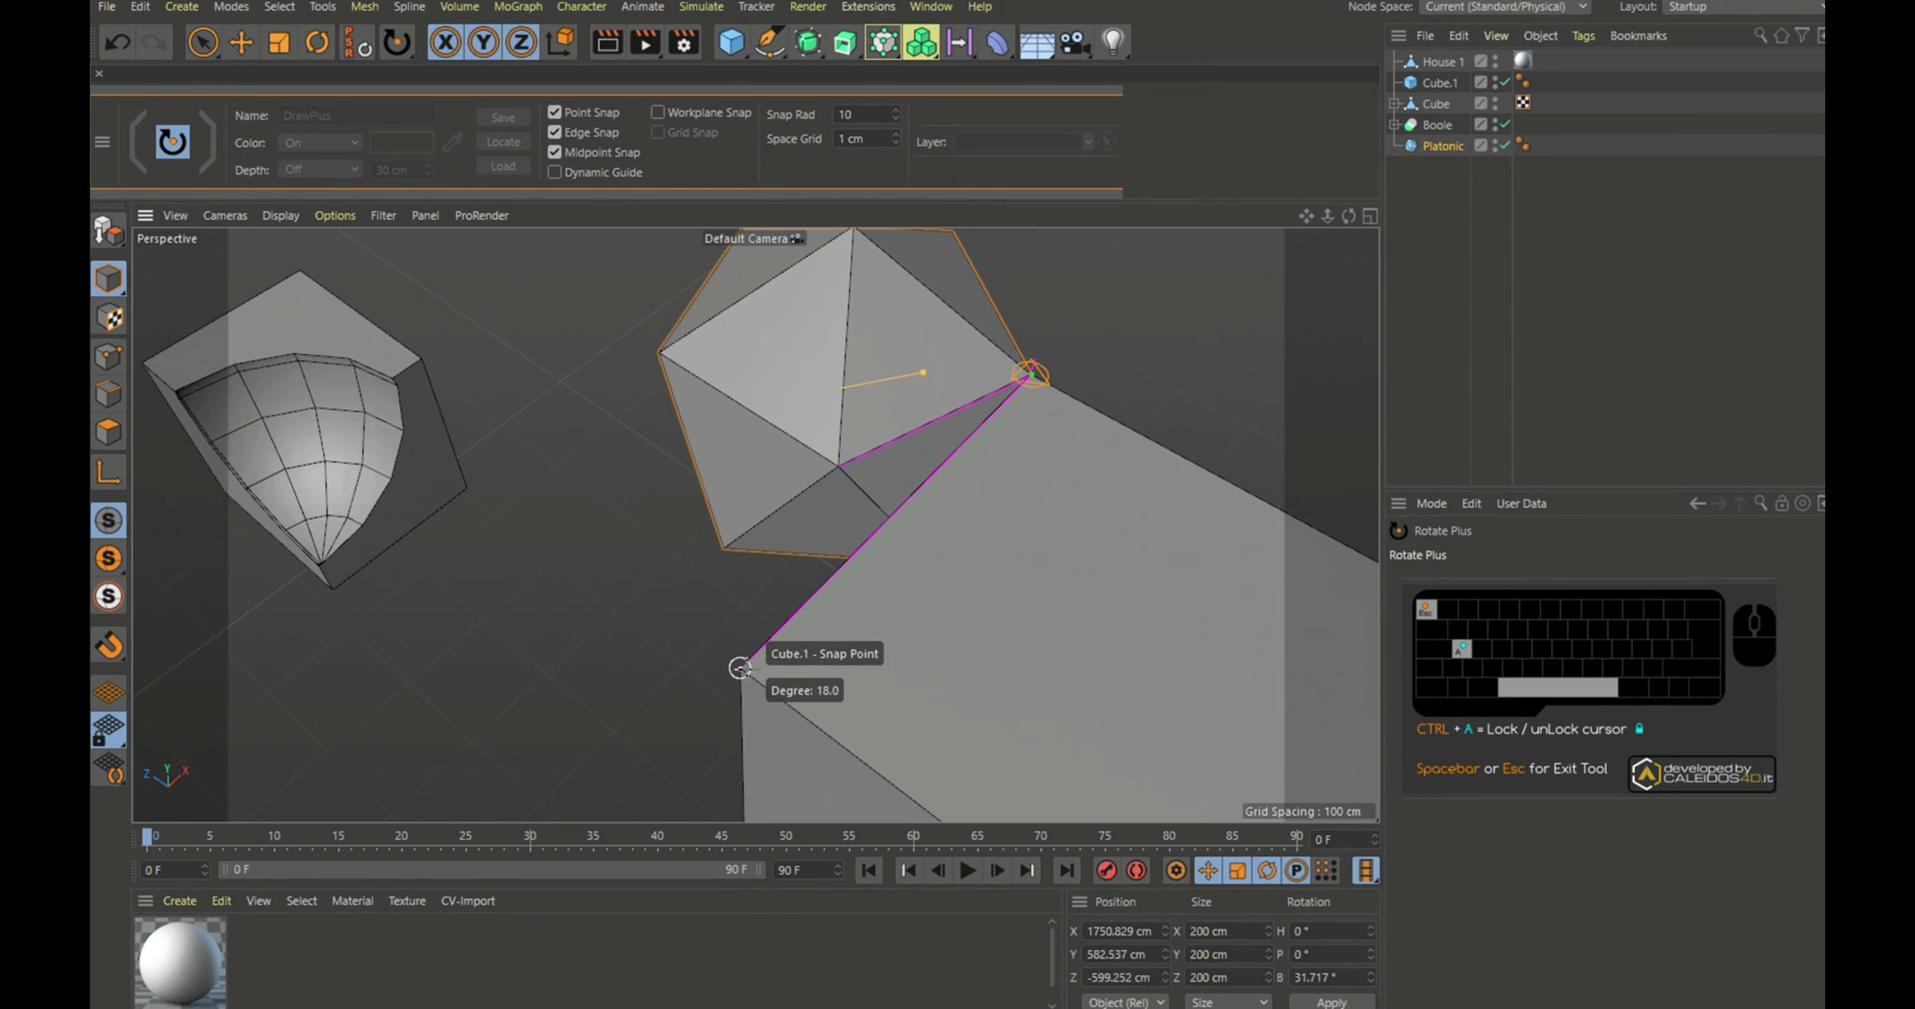
{"action": "left_click", "coordinate": [739, 668]}
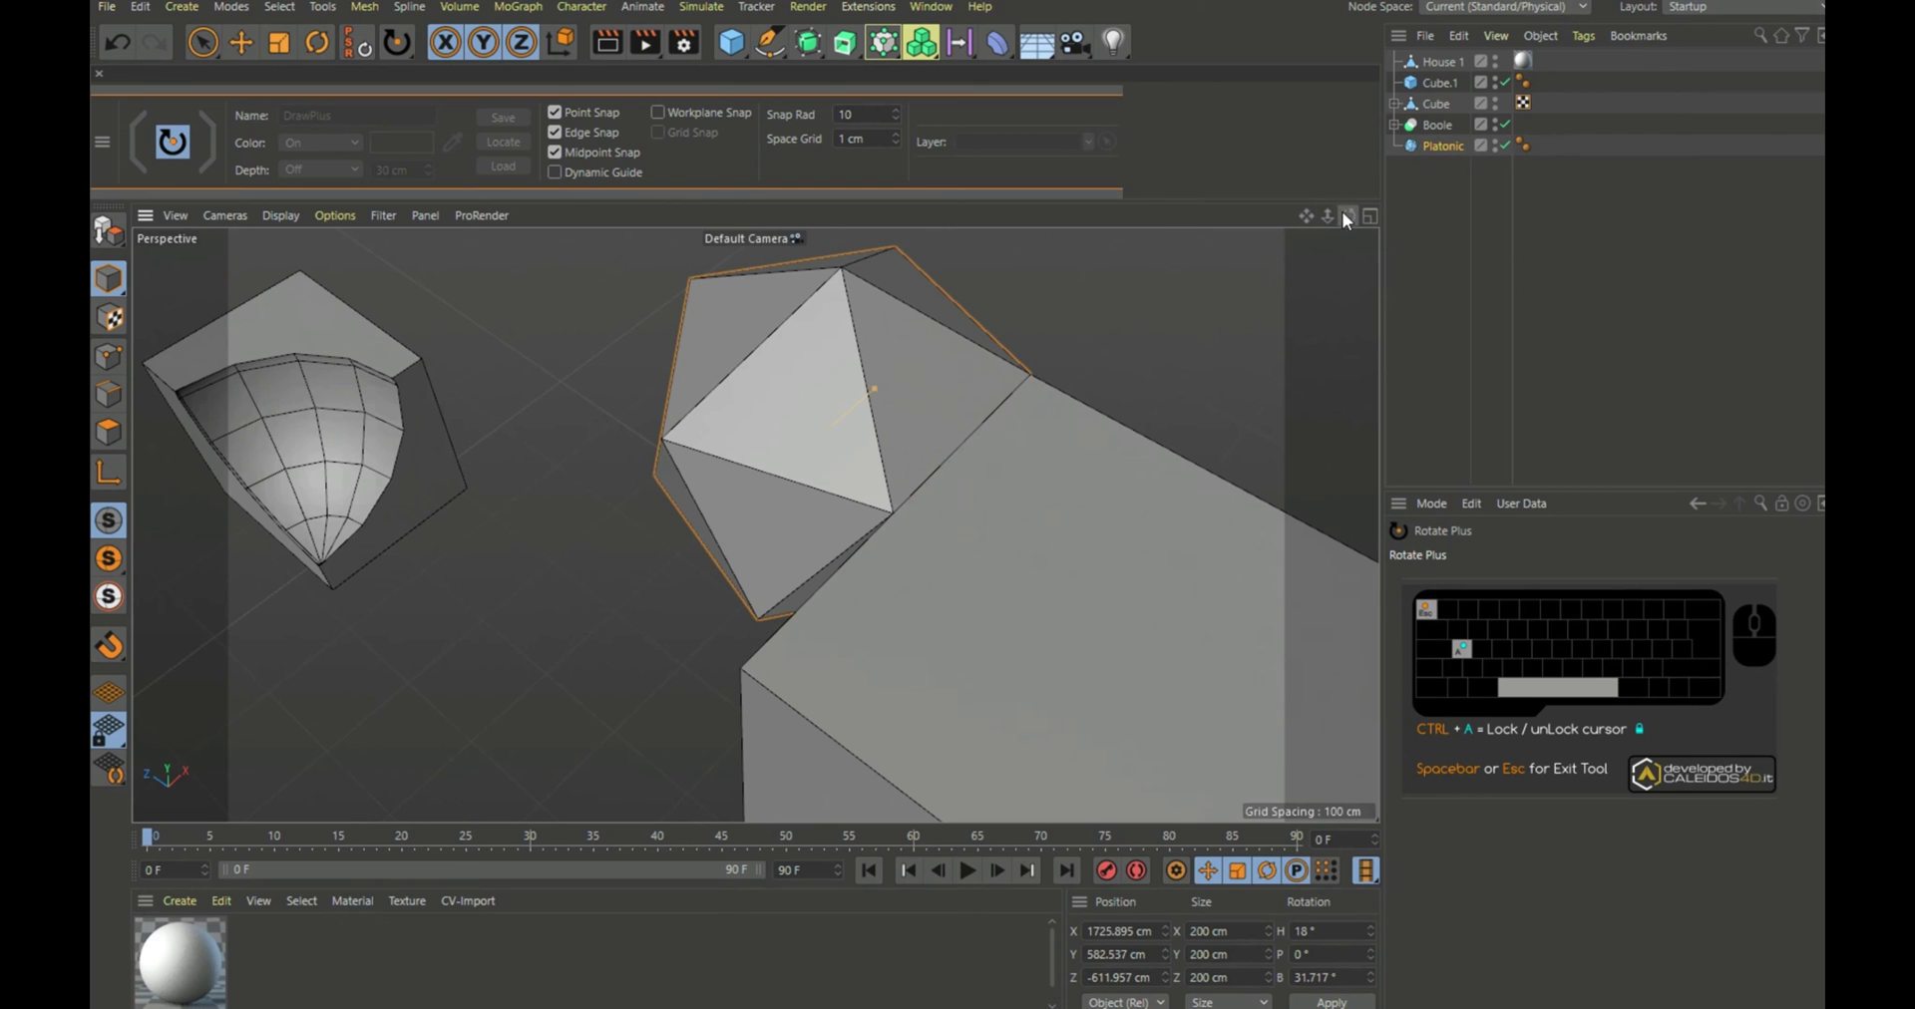
Step: Inspect the Platonic's alignment with Cube.1 from other sides and survey the house and the Boole object
{"action": "mouse_move", "coordinate": [1346, 214]}
{"action": "left_mouse_down"}
{"action": "mouse_move", "coordinate": [754, 525]}
{"action": "mouse_move", "coordinate": [1343, 238]}
{"action": "left_mouse_up"}
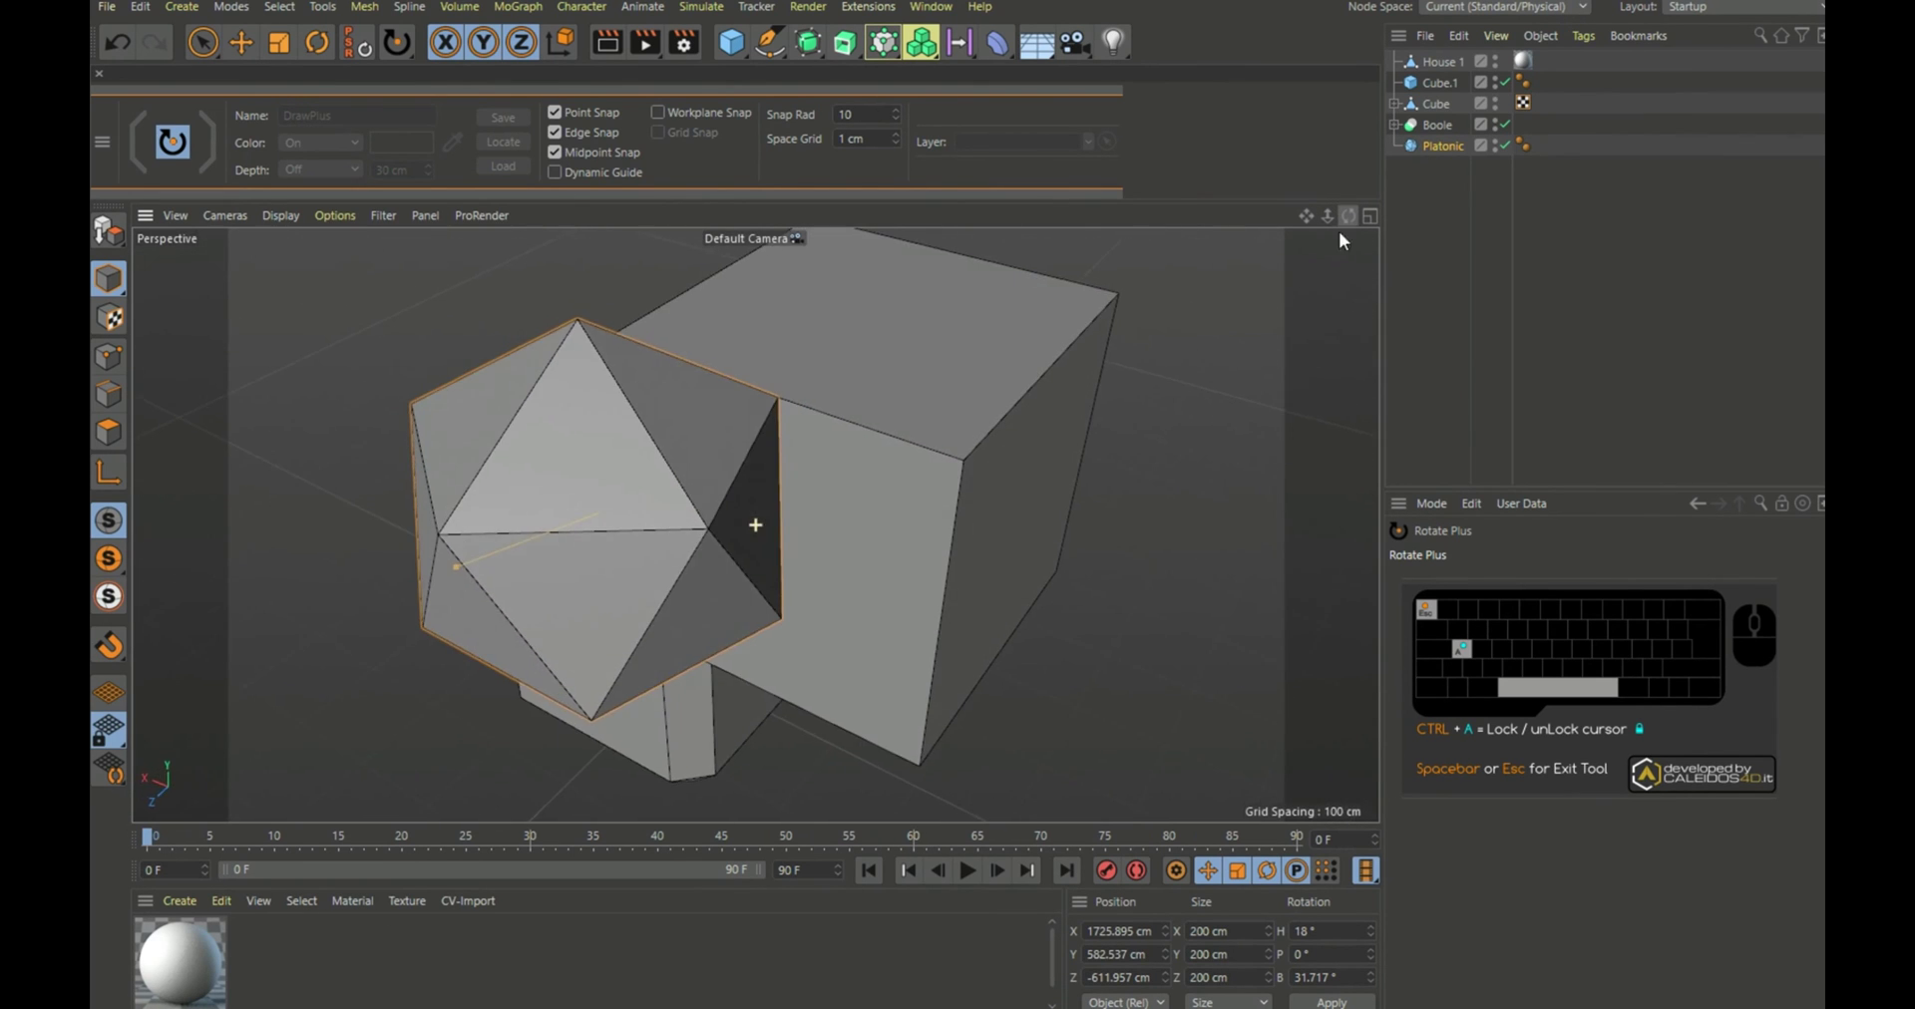
{"action": "scroll", "coordinate": [1028, 462], "scroll_direction": "down", "scroll_amount": 2}
{"action": "scroll", "coordinate": [873, 423], "scroll_direction": "down", "scroll_amount": 5}
{"action": "scroll", "coordinate": [874, 423], "scroll_direction": "down", "scroll_amount": 6}
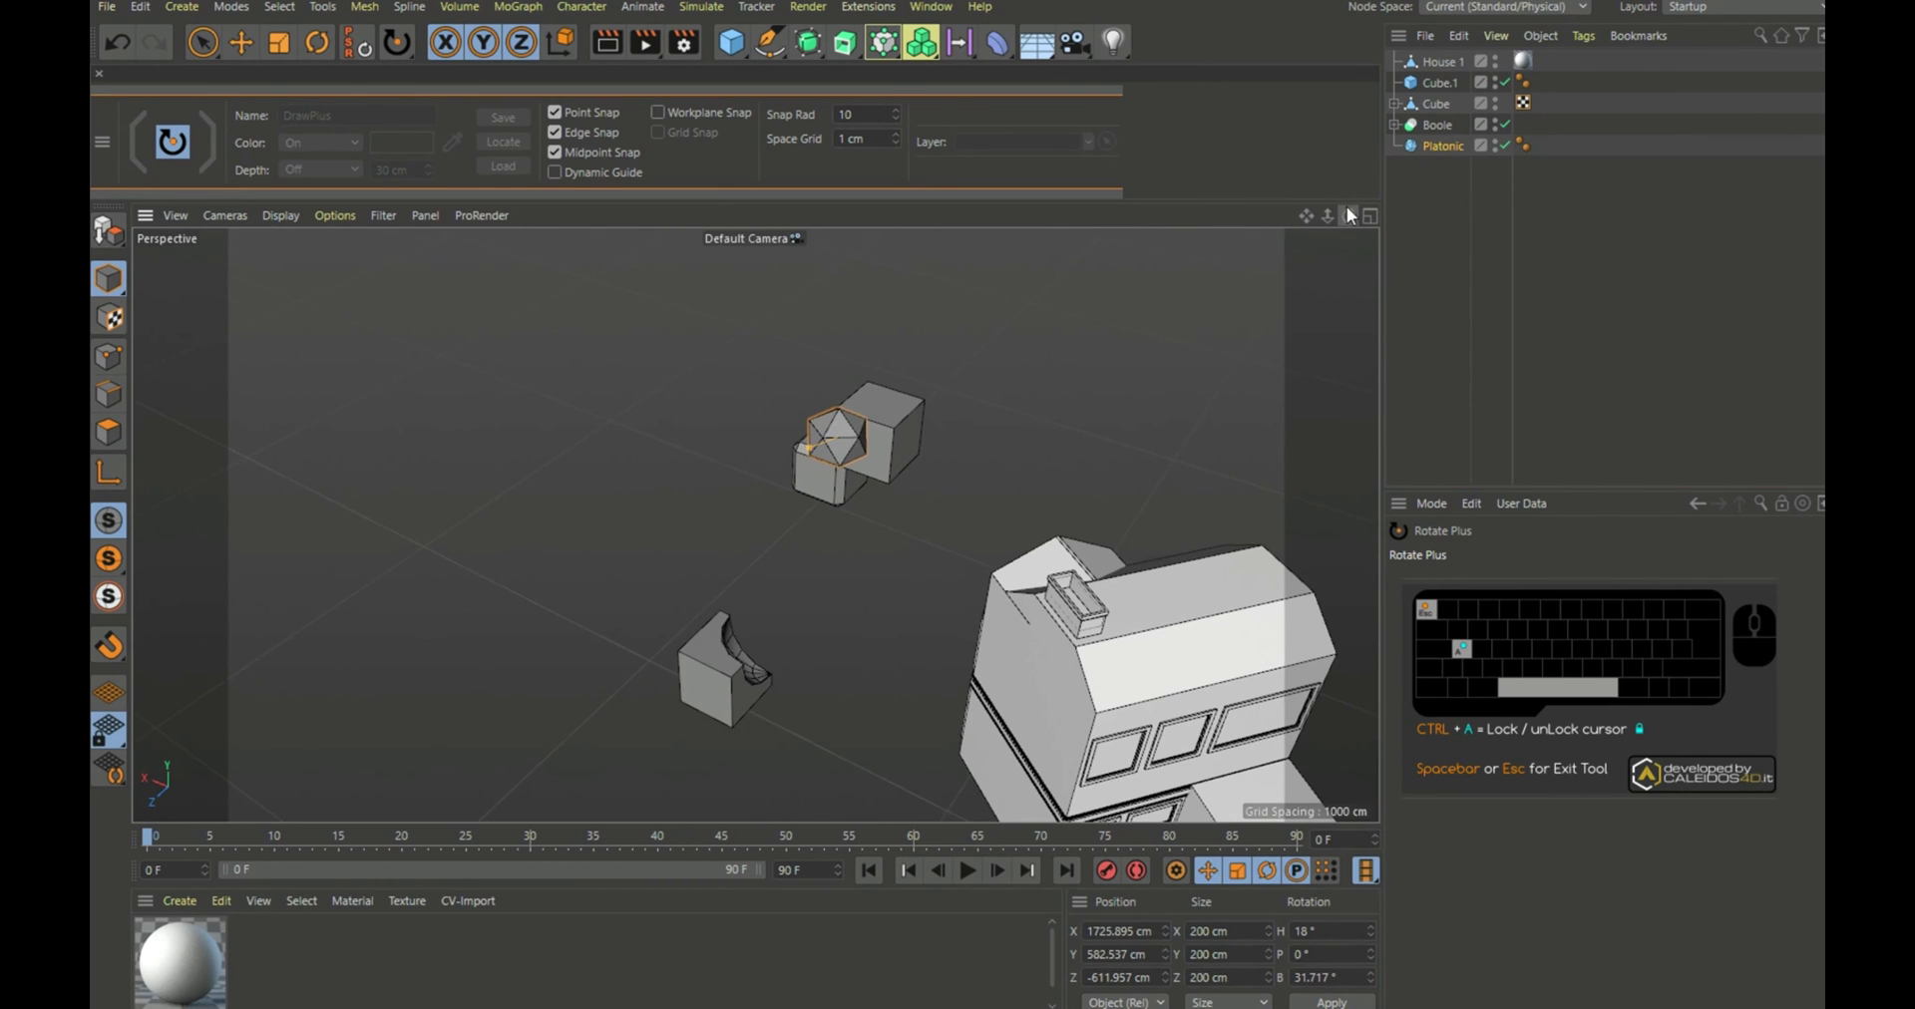
{"action": "left_click_drag", "start_coordinate": [755, 525], "coordinate": [755, 525], "text": "alt"}
{"action": "left_click_drag", "start_coordinate": [1348, 215], "coordinate": [1337, 220]}
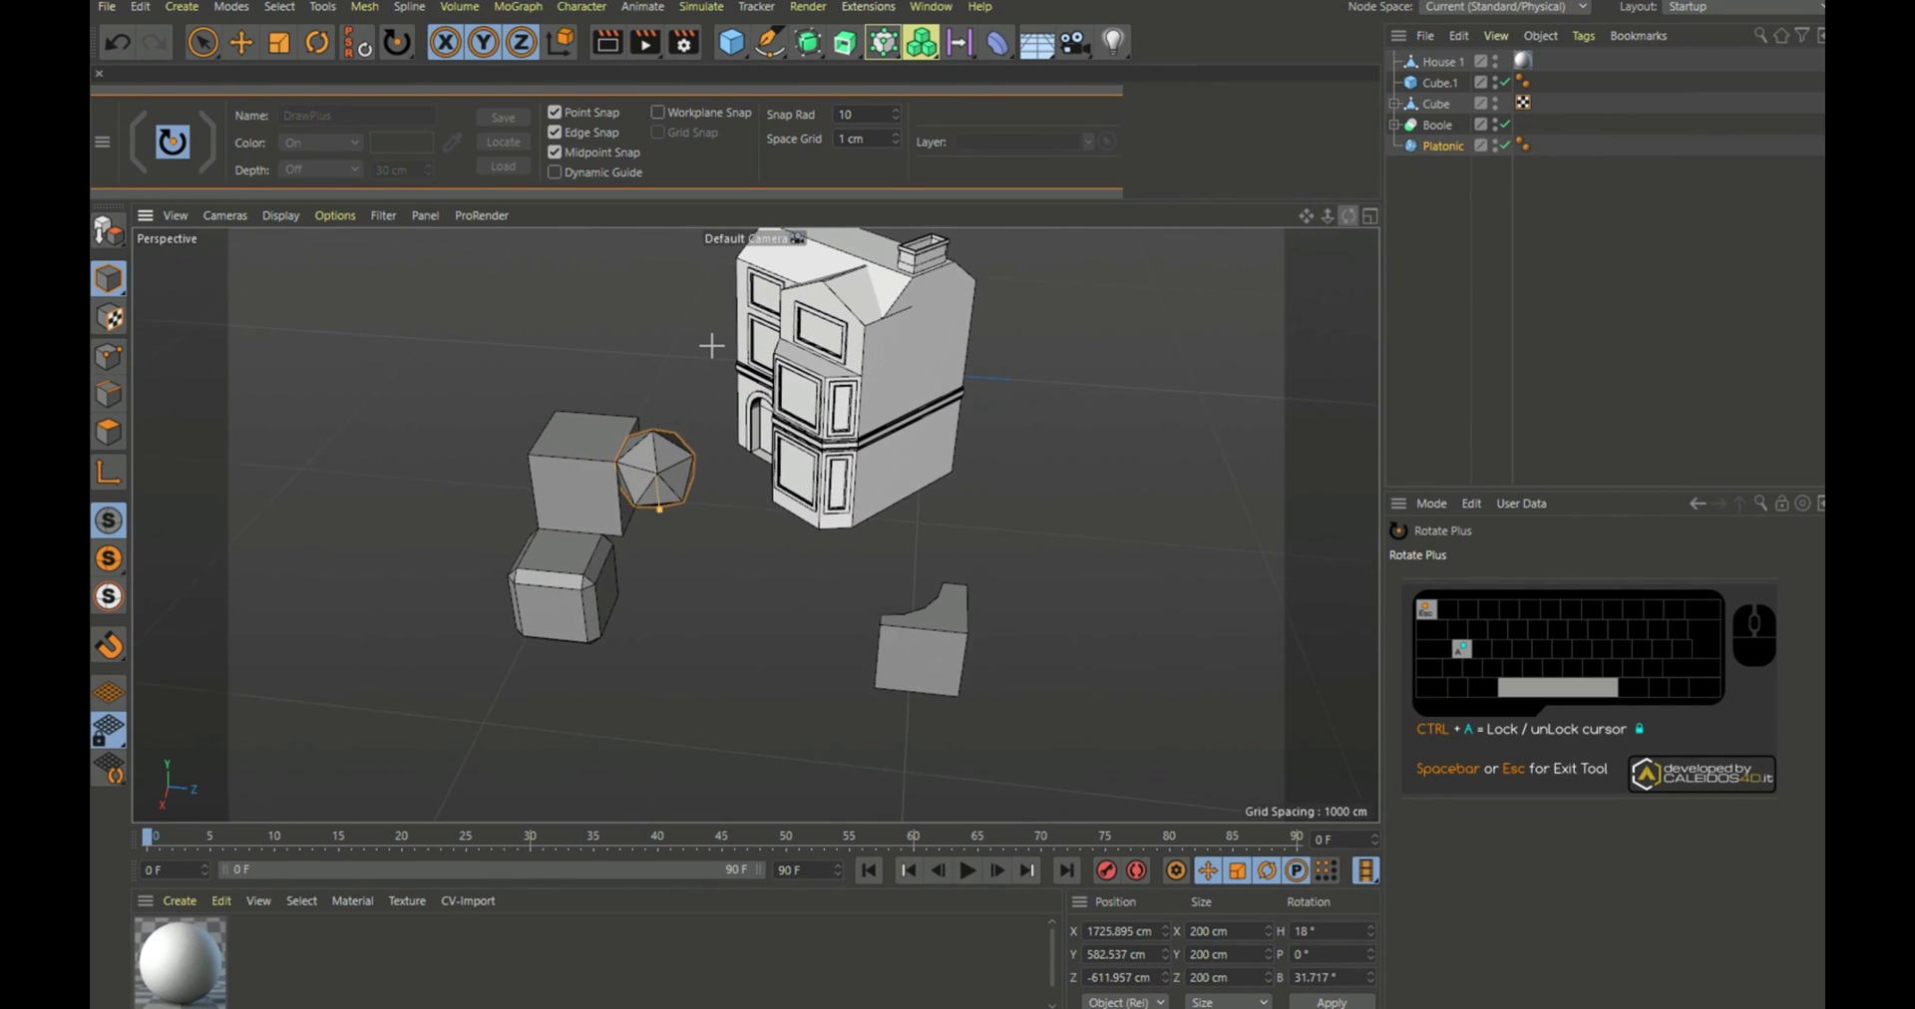
{"action": "scroll", "coordinate": [711, 349], "scroll_direction": "up", "scroll_amount": 2}
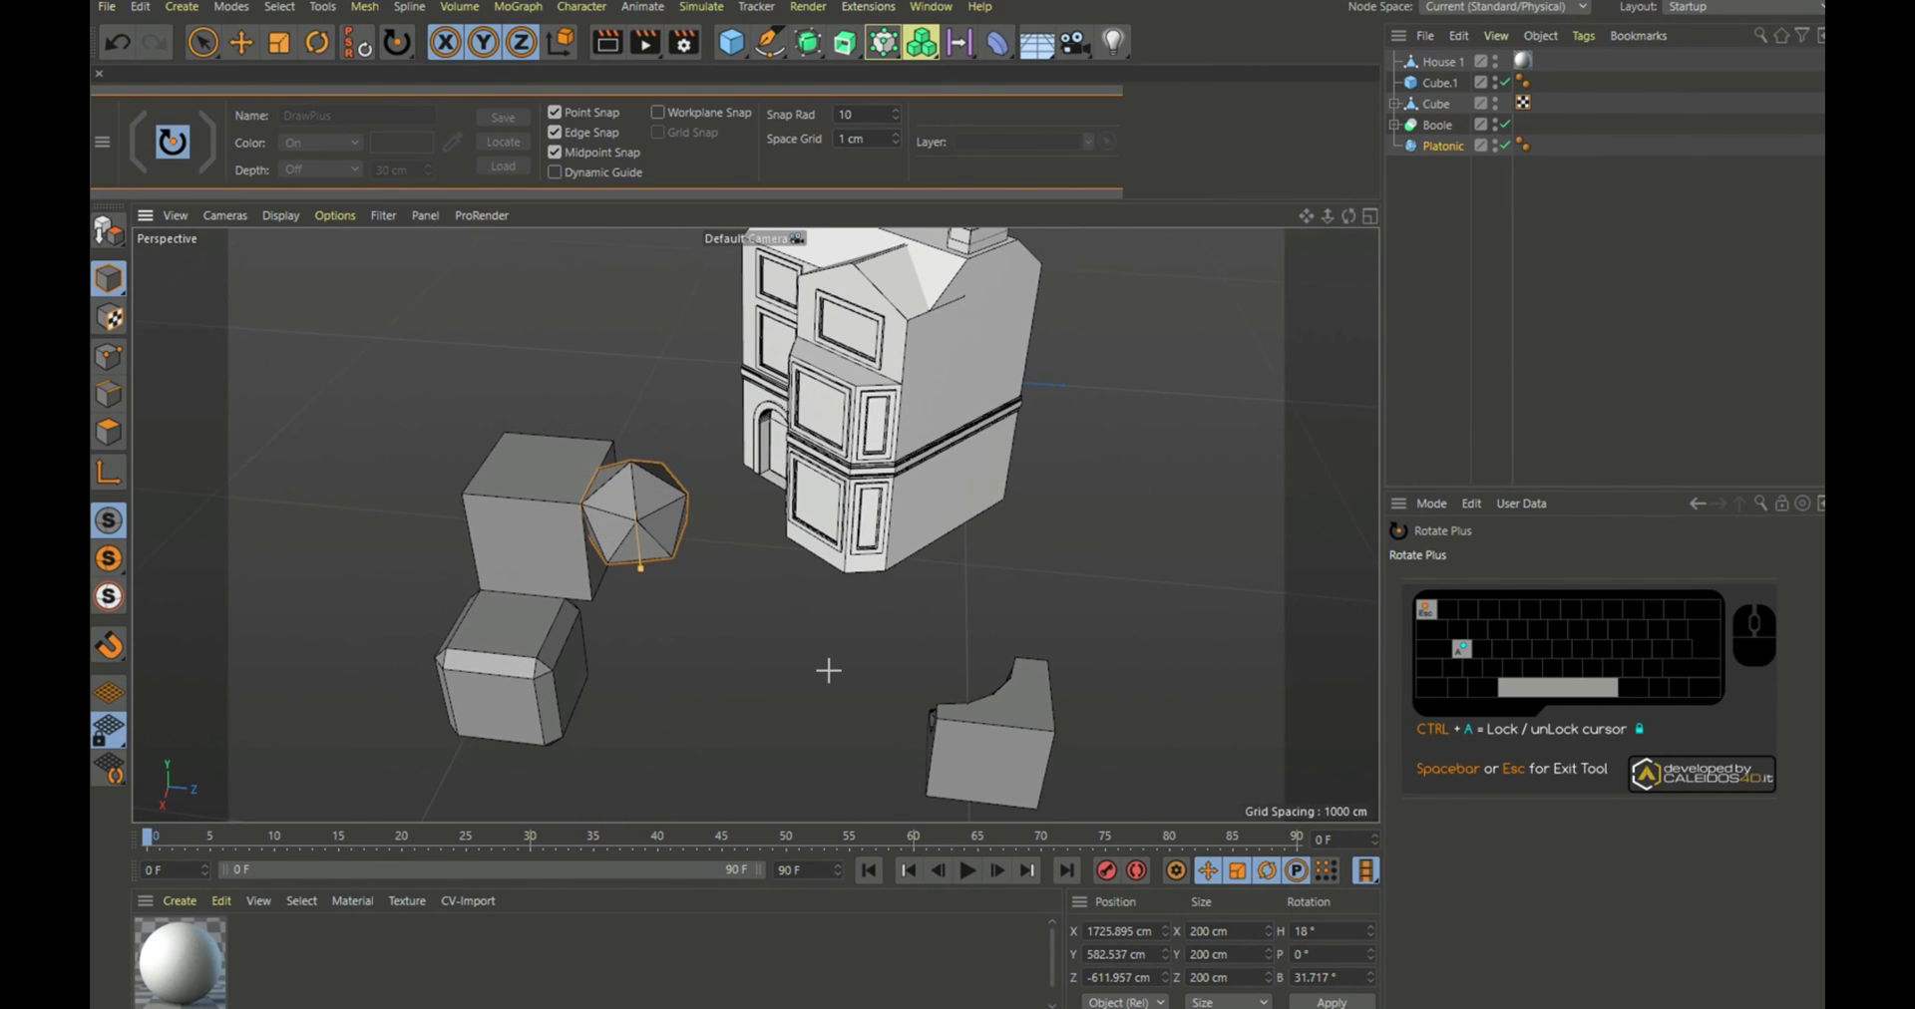
{"action": "scroll", "coordinate": [828, 670], "scroll_direction": "up", "scroll_amount": 1}
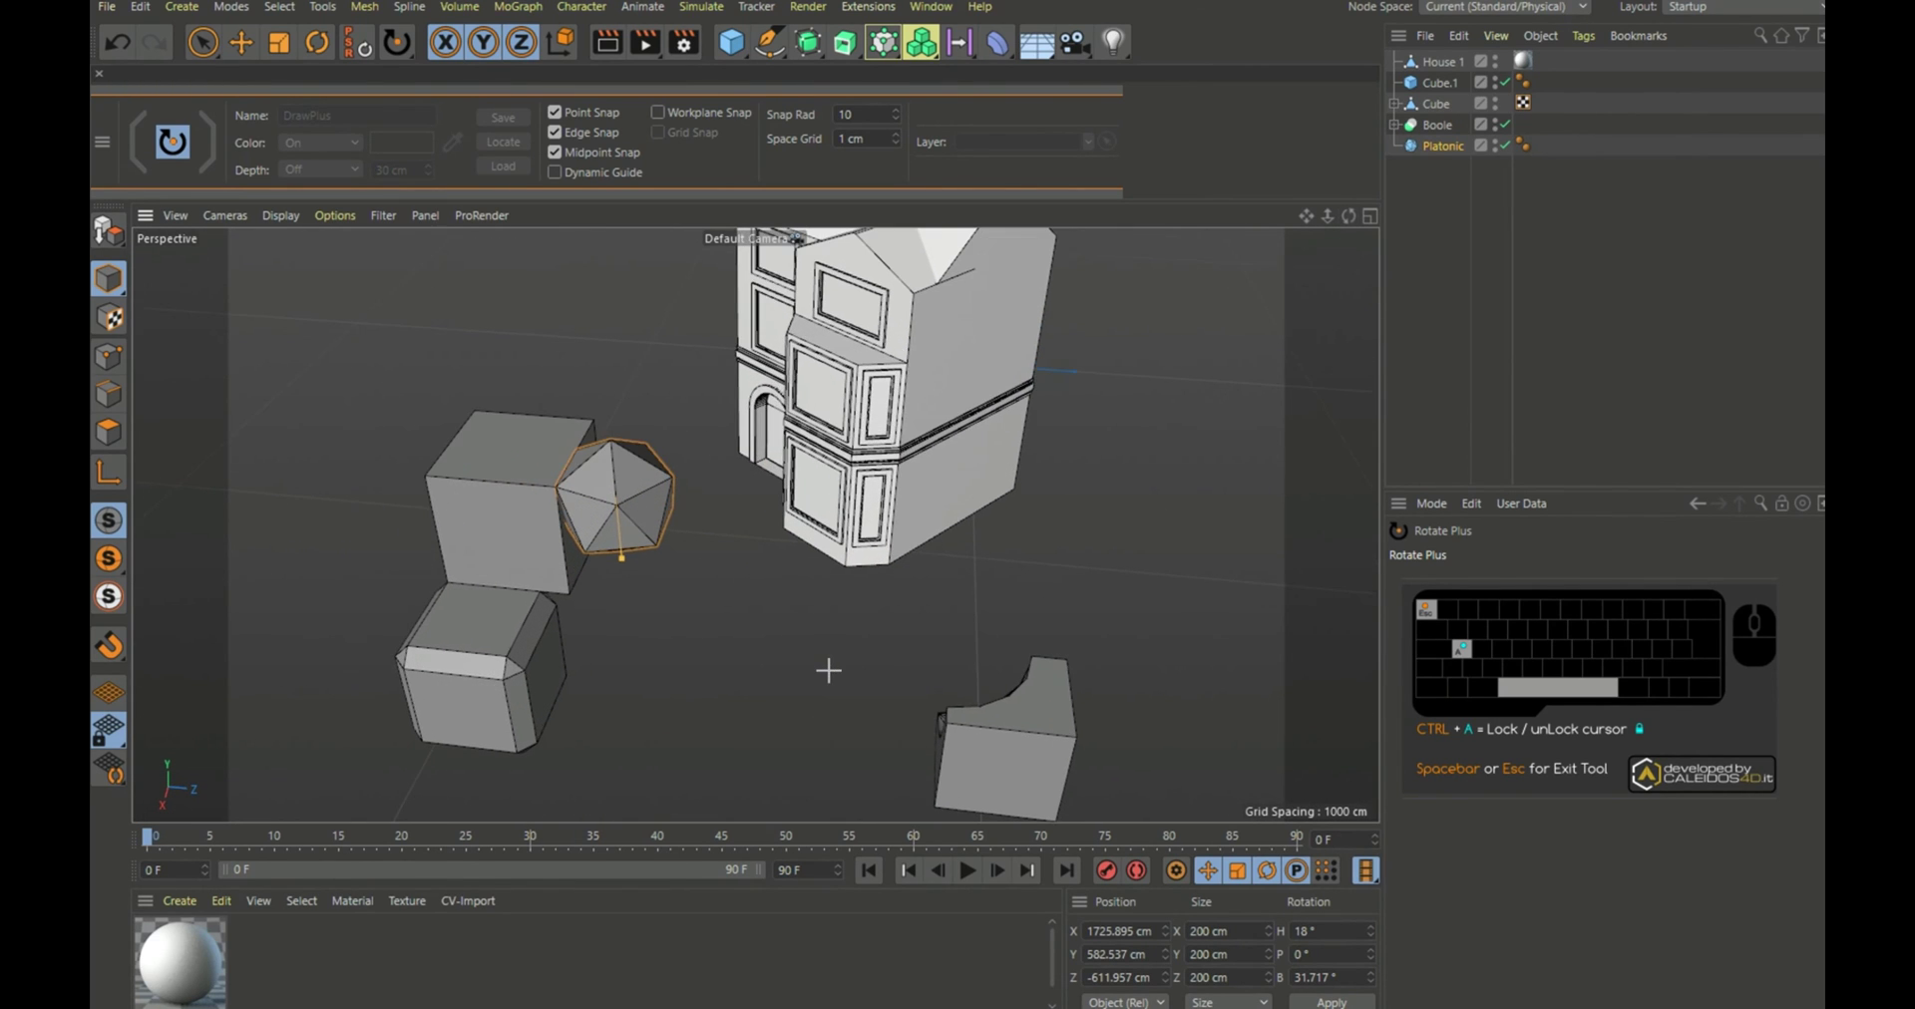
Step: Move the Boole object with Mover Plus, snapping its upper corner onto House 1's front gable corner at the eaves
{"action": "left_click", "coordinate": [1428, 125]}
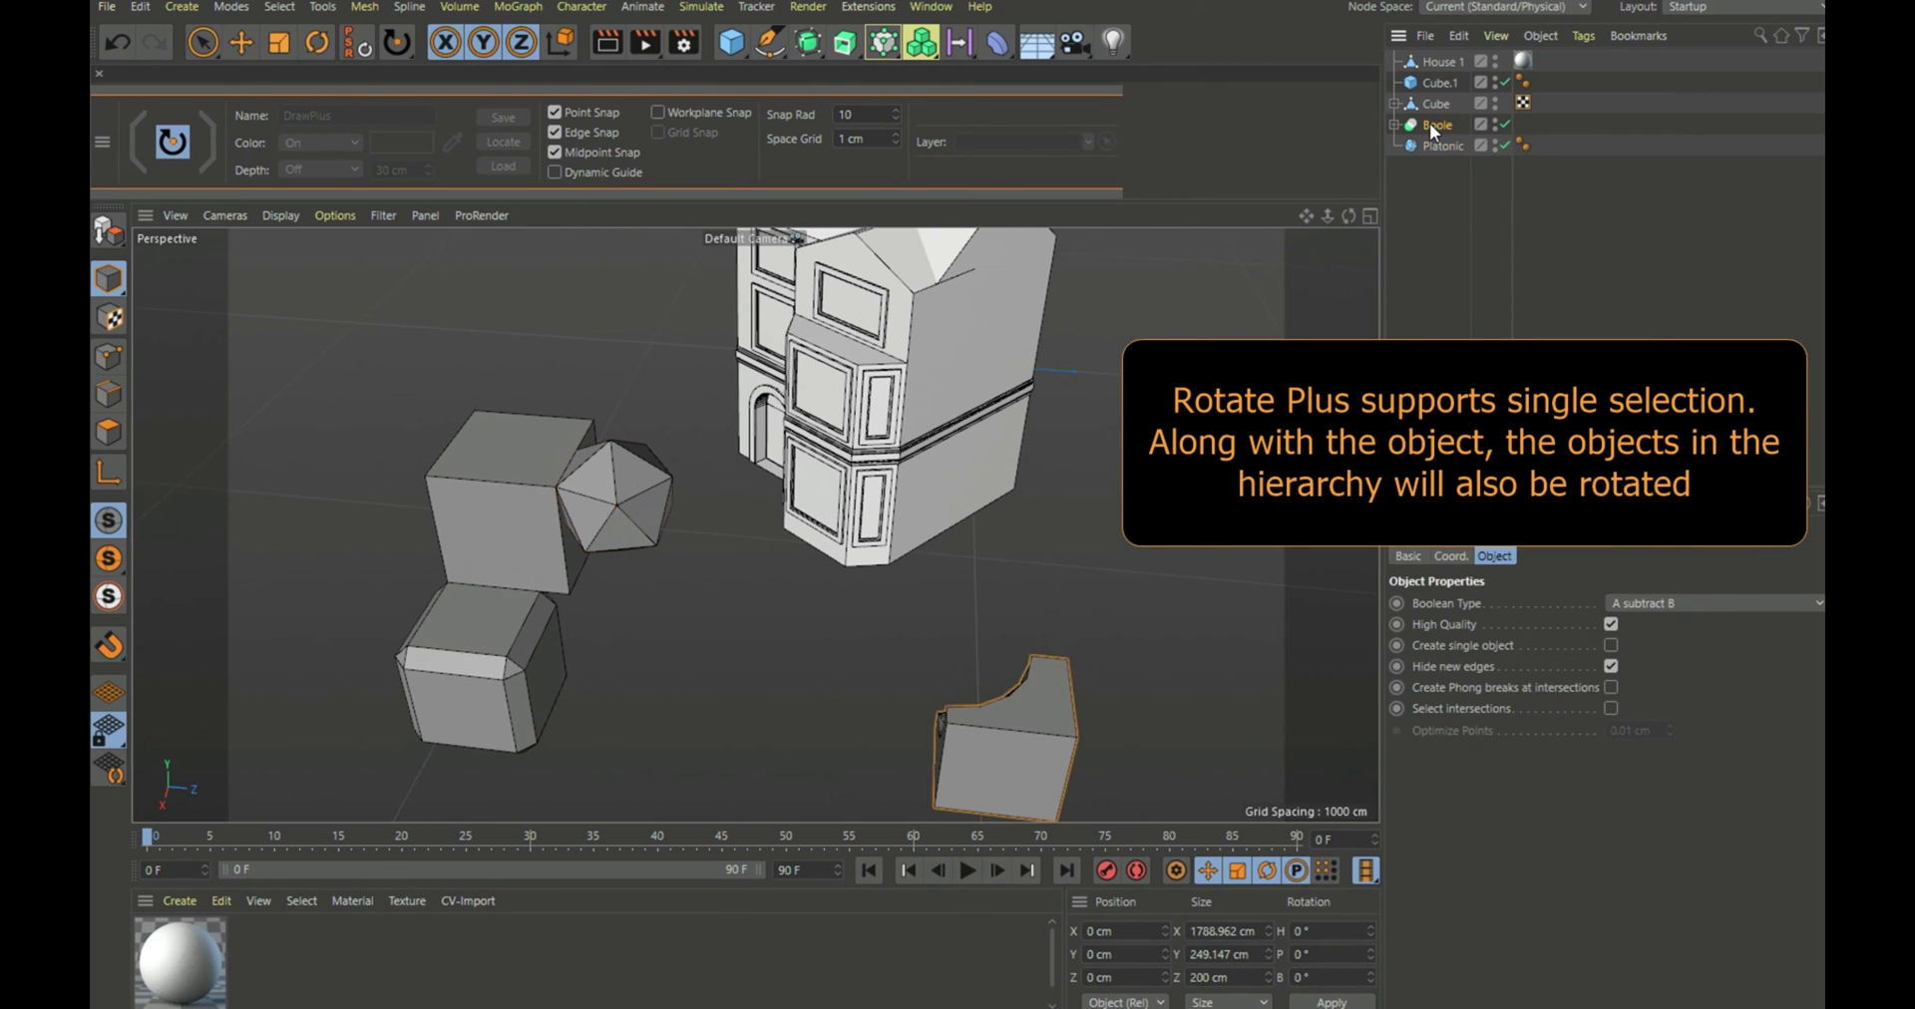
{"action": "left_click", "coordinate": [173, 140]}
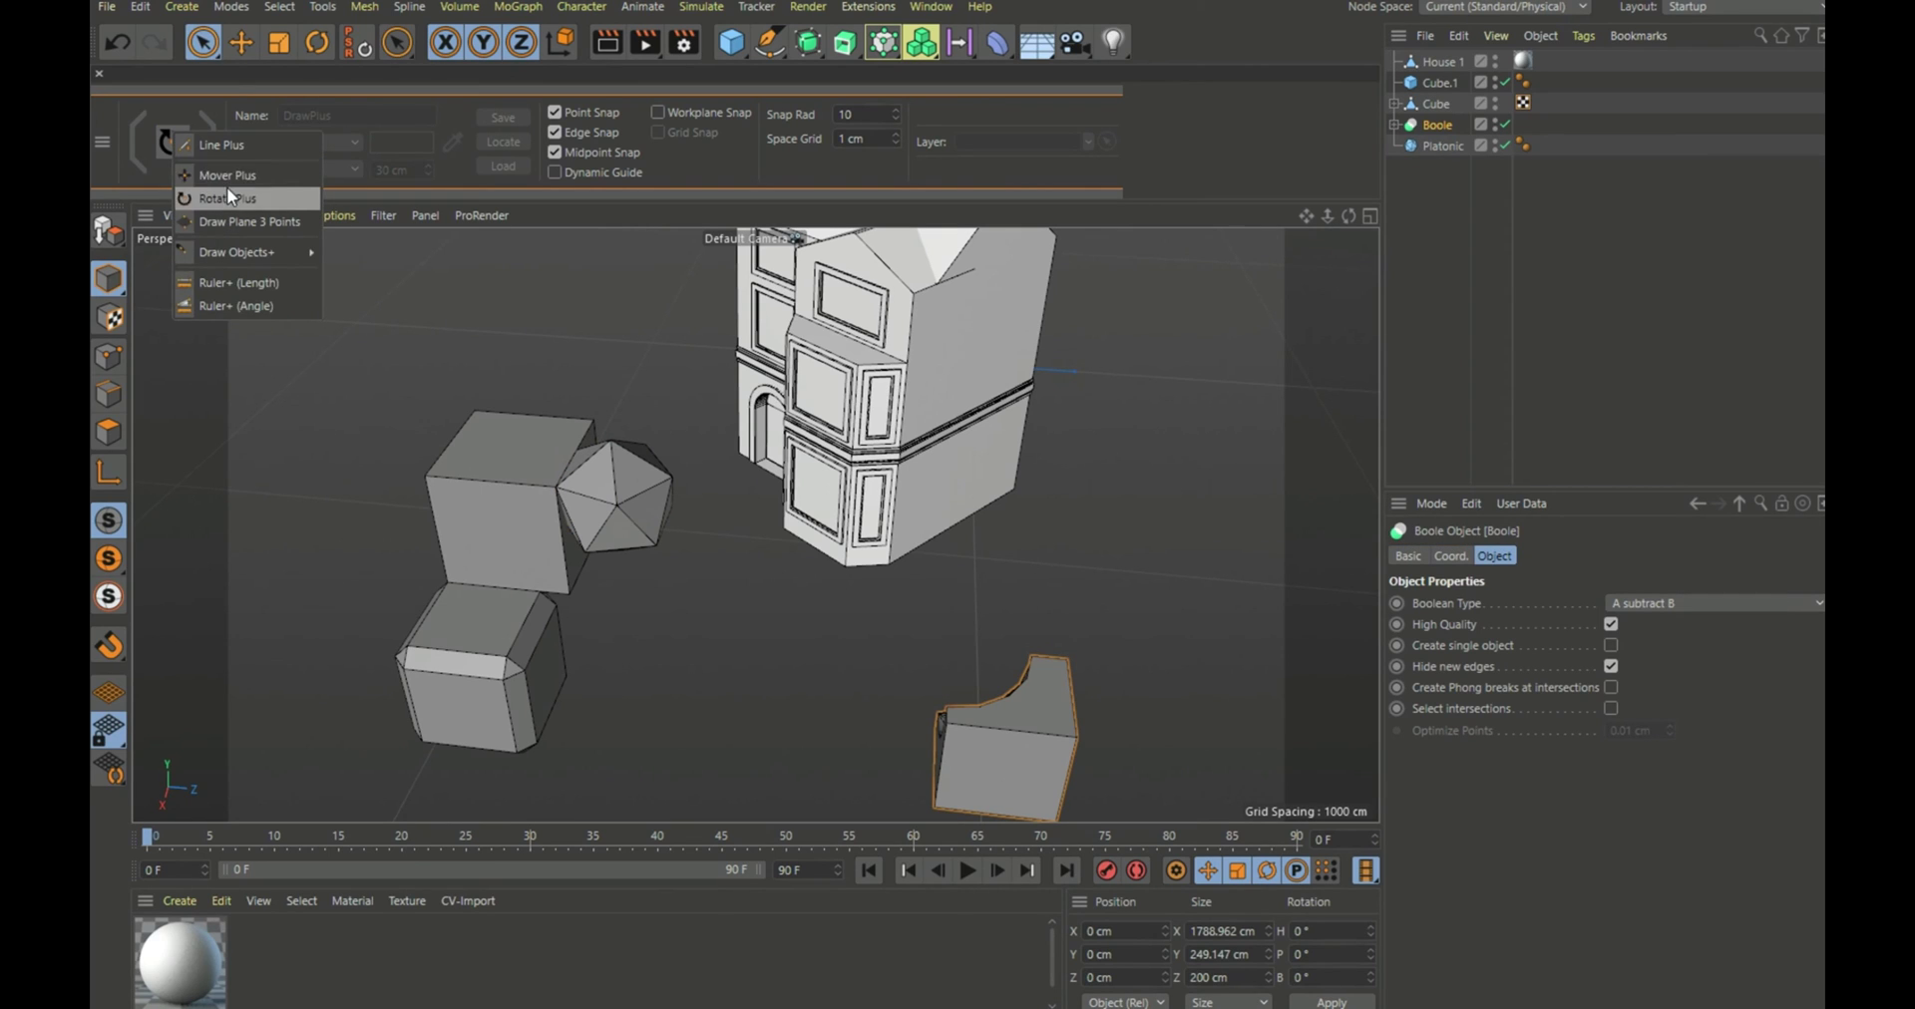
{"action": "left_click", "coordinate": [234, 176]}
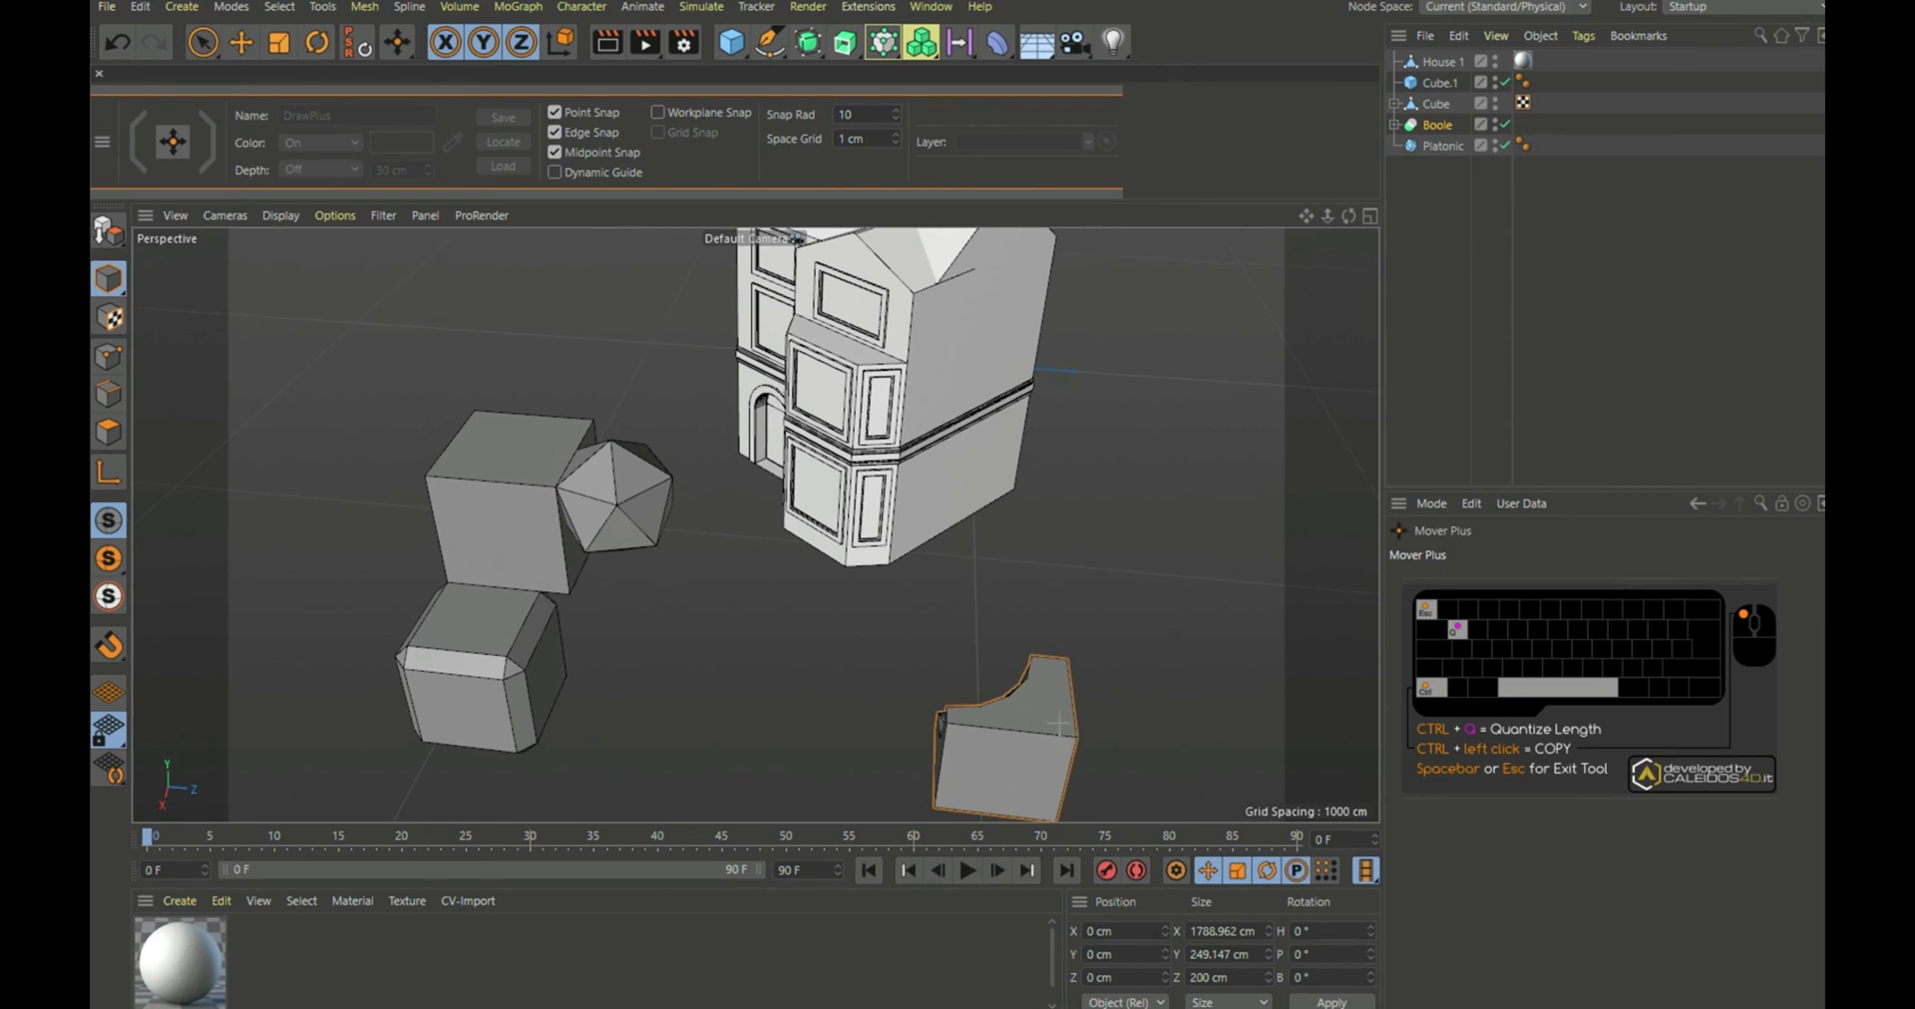
{"action": "left_click", "coordinate": [1067, 659]}
{"action": "scroll", "coordinate": [898, 654], "scroll_direction": "down", "scroll_amount": 3}
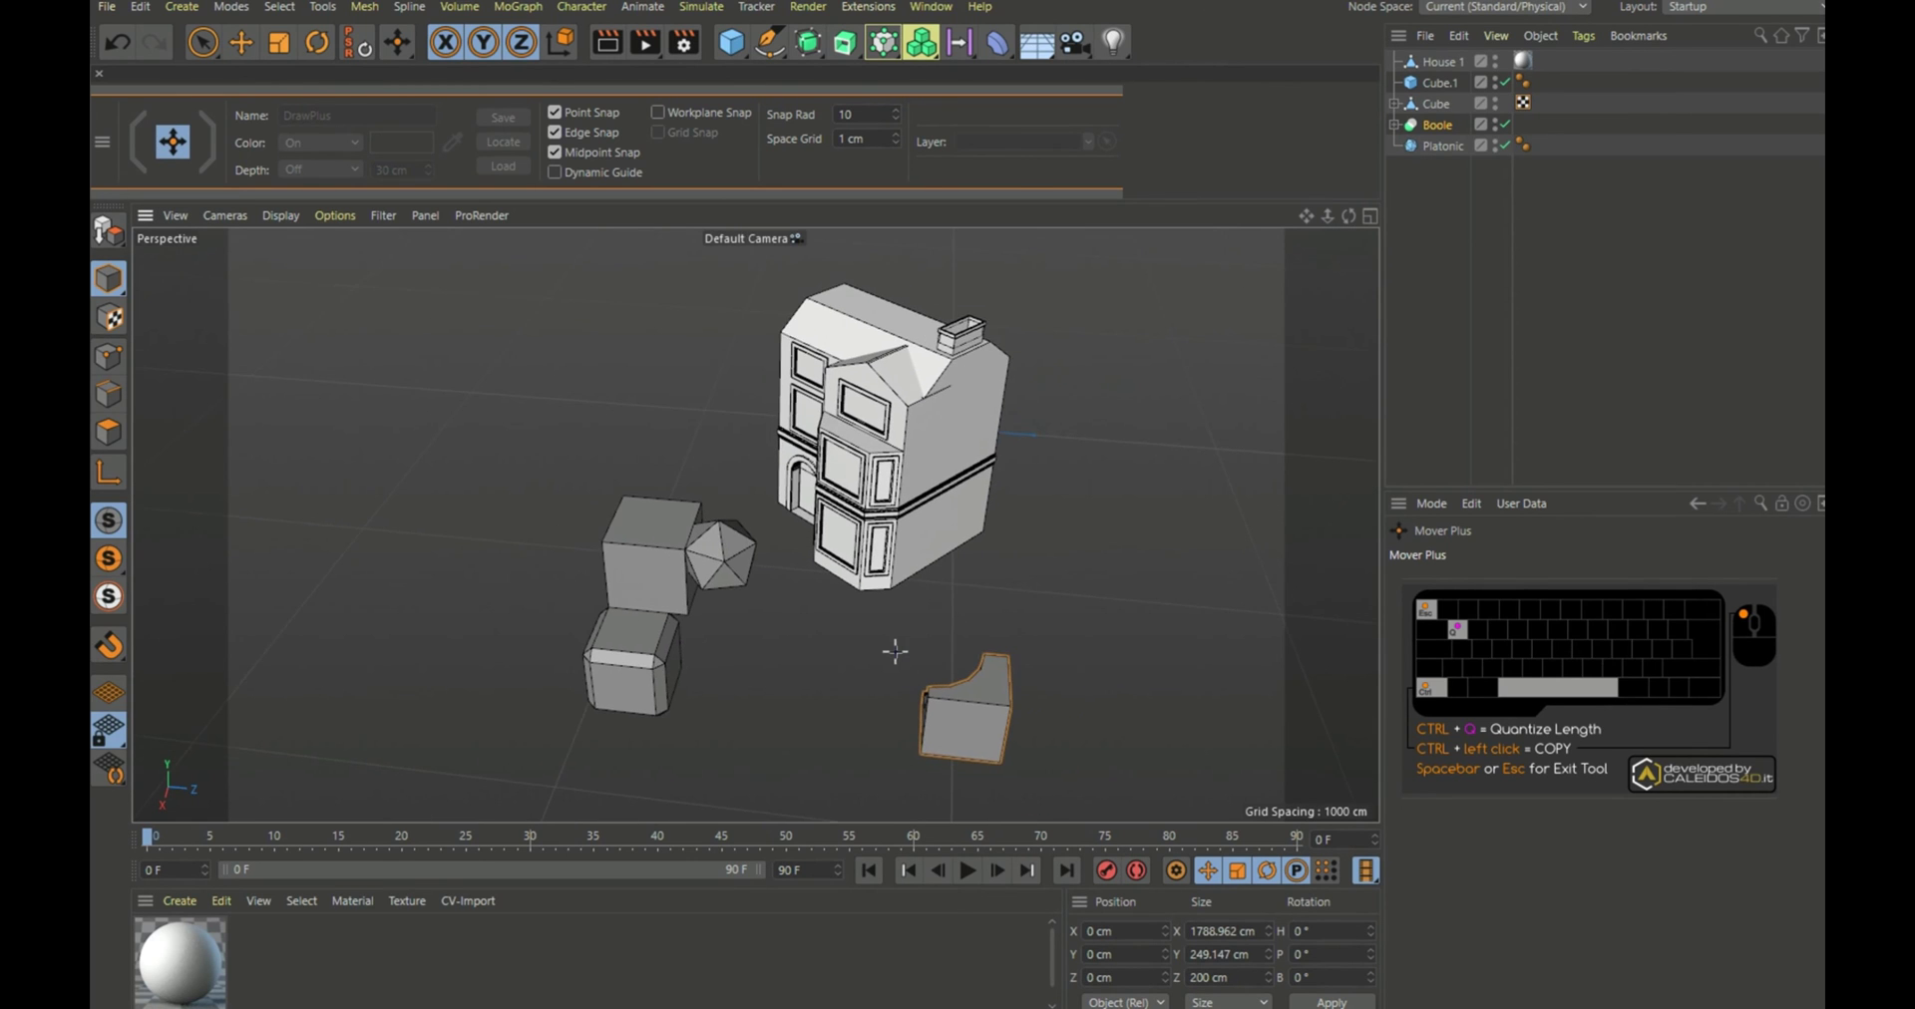
{"action": "left_click", "coordinate": [903, 356]}
{"action": "scroll", "coordinate": [903, 356], "scroll_direction": "up", "scroll_amount": 10}
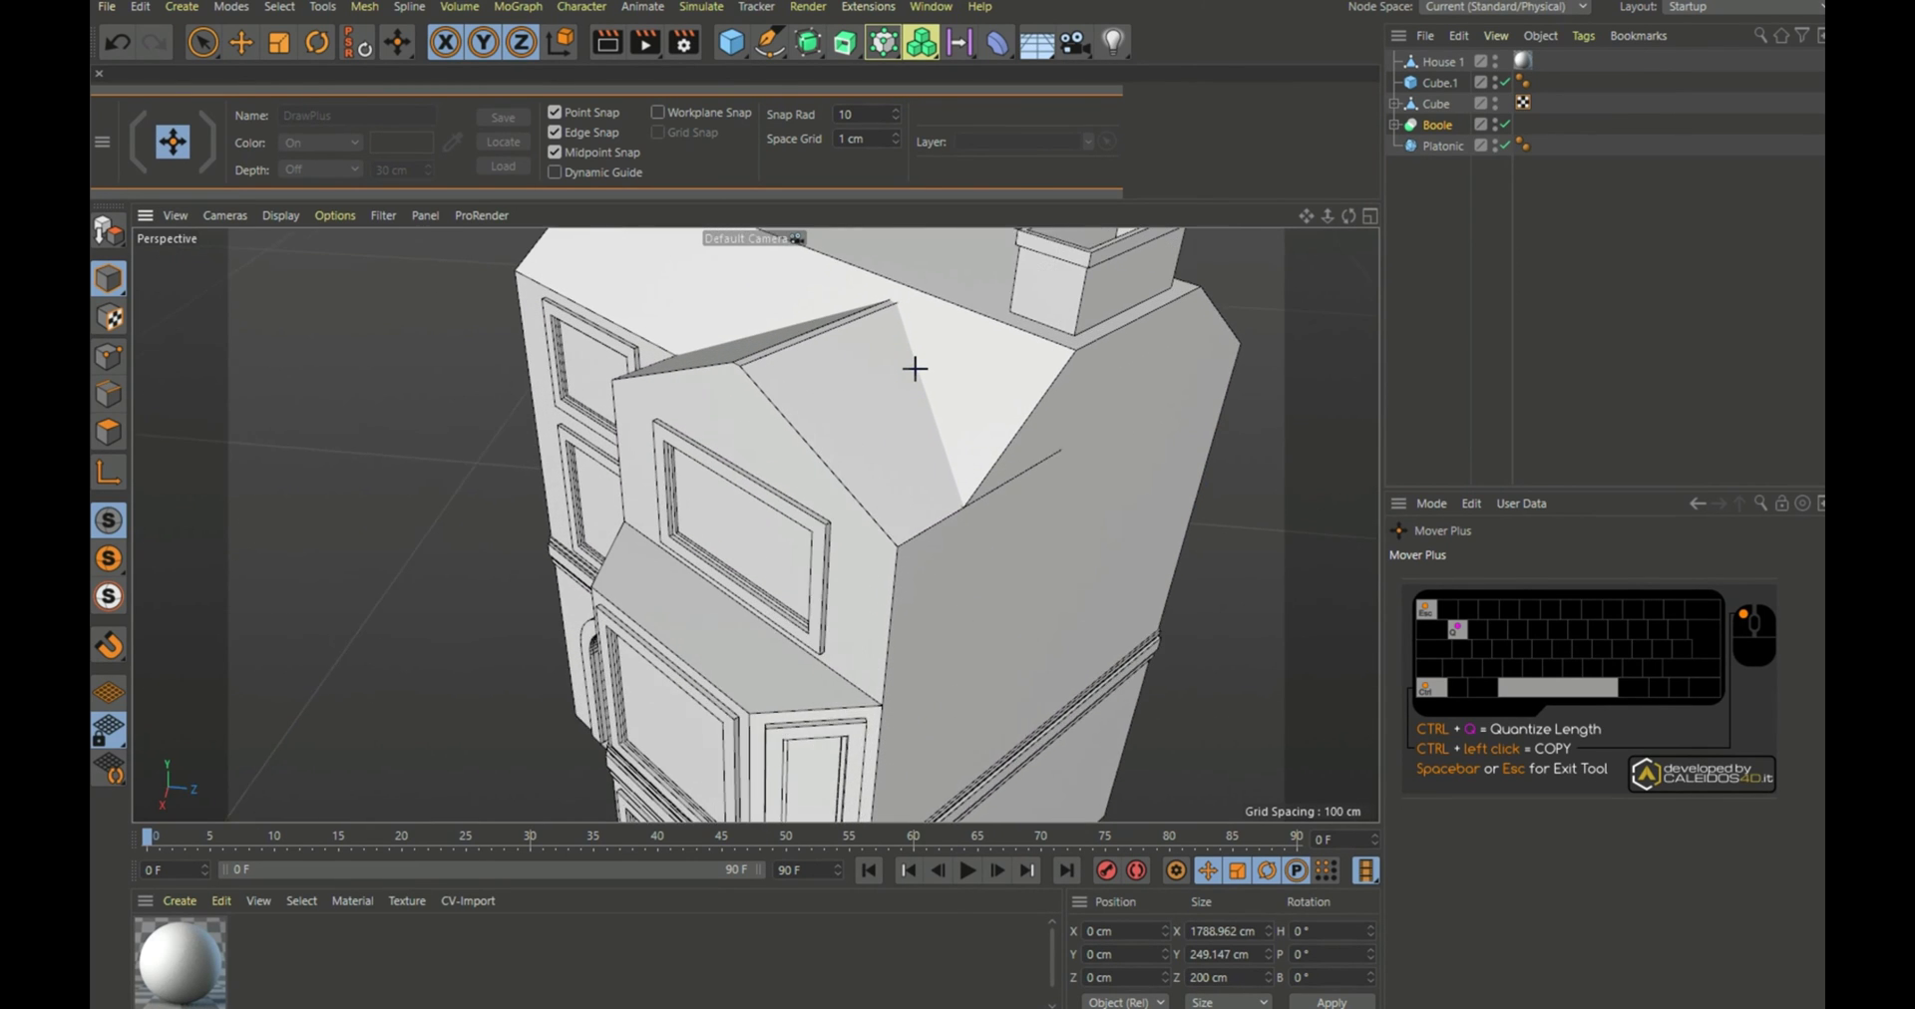
{"action": "scroll", "coordinate": [914, 369], "scroll_direction": "up", "scroll_amount": 1}
{"action": "left_click", "coordinate": [899, 568]}
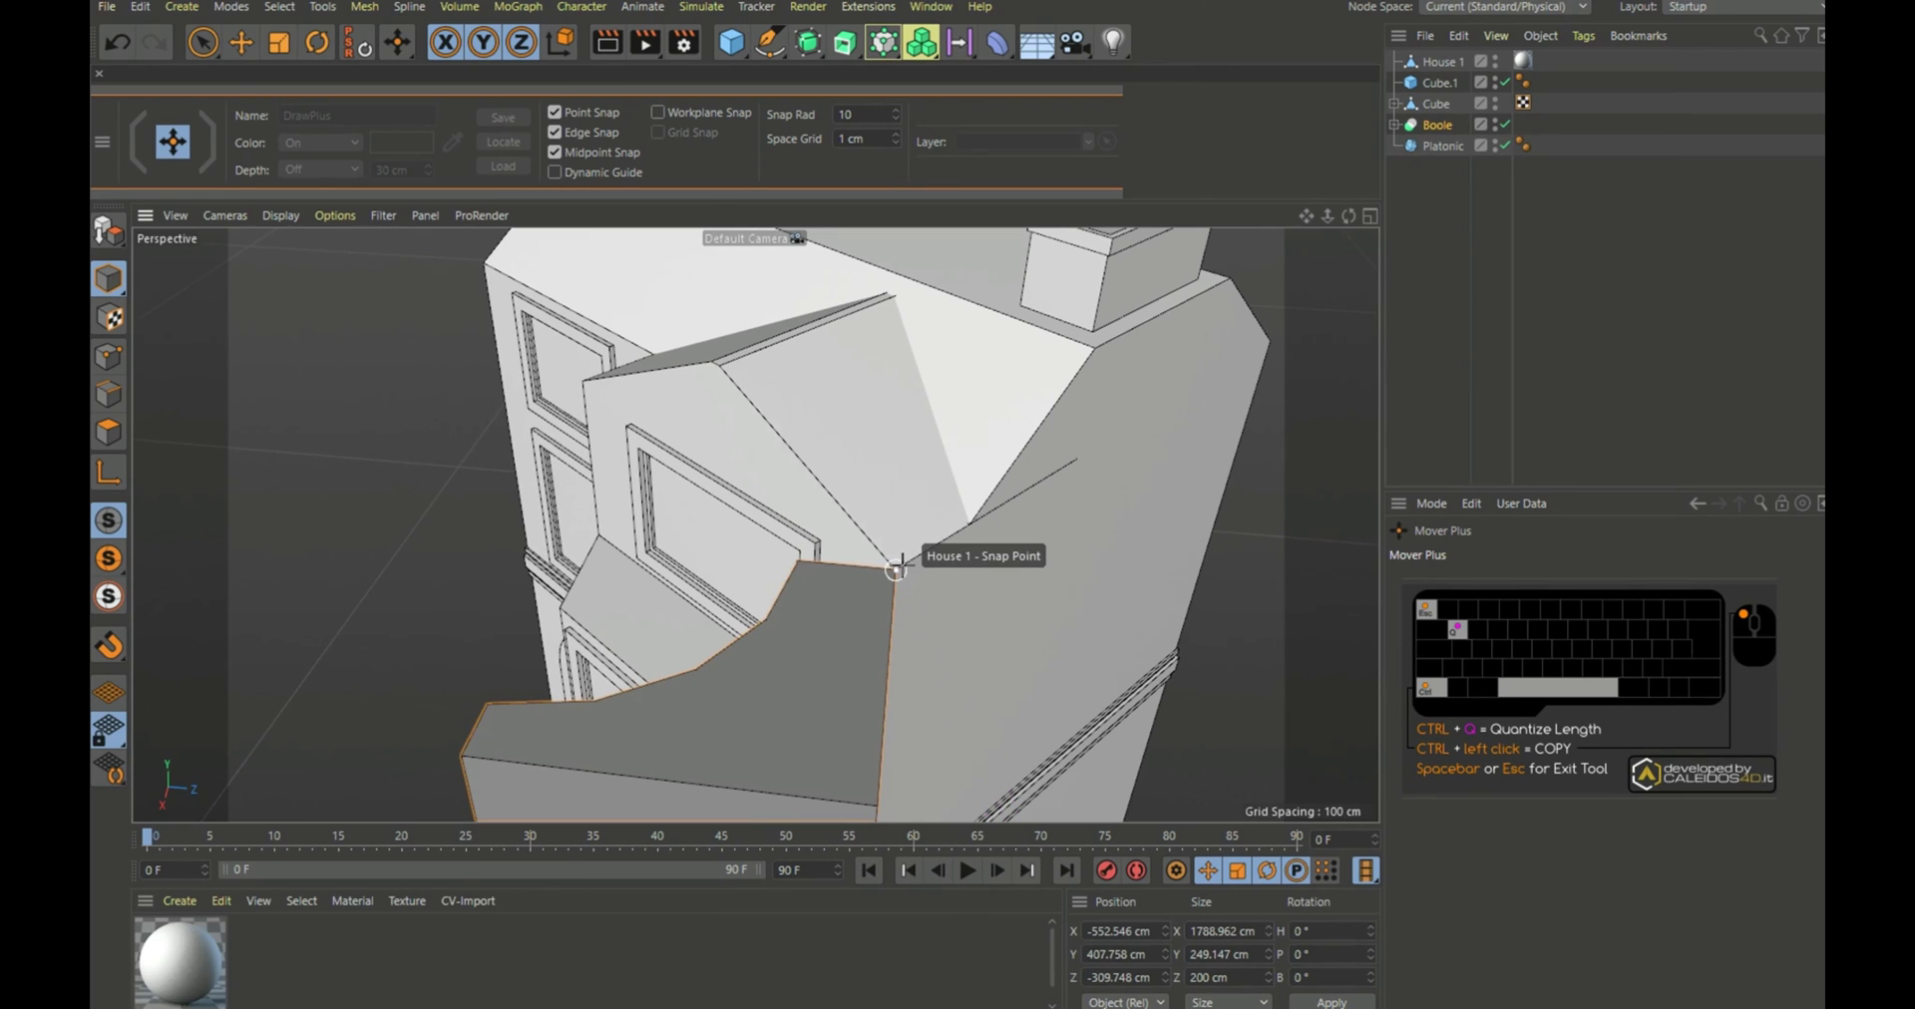
Step: Try to rotate the Boole object with Rotate Plus about the corner it shares with House 1's front gable, to a heading of -129.153°
{"action": "left_click", "coordinate": [182, 155]}
{"action": "left_click", "coordinate": [205, 211]}
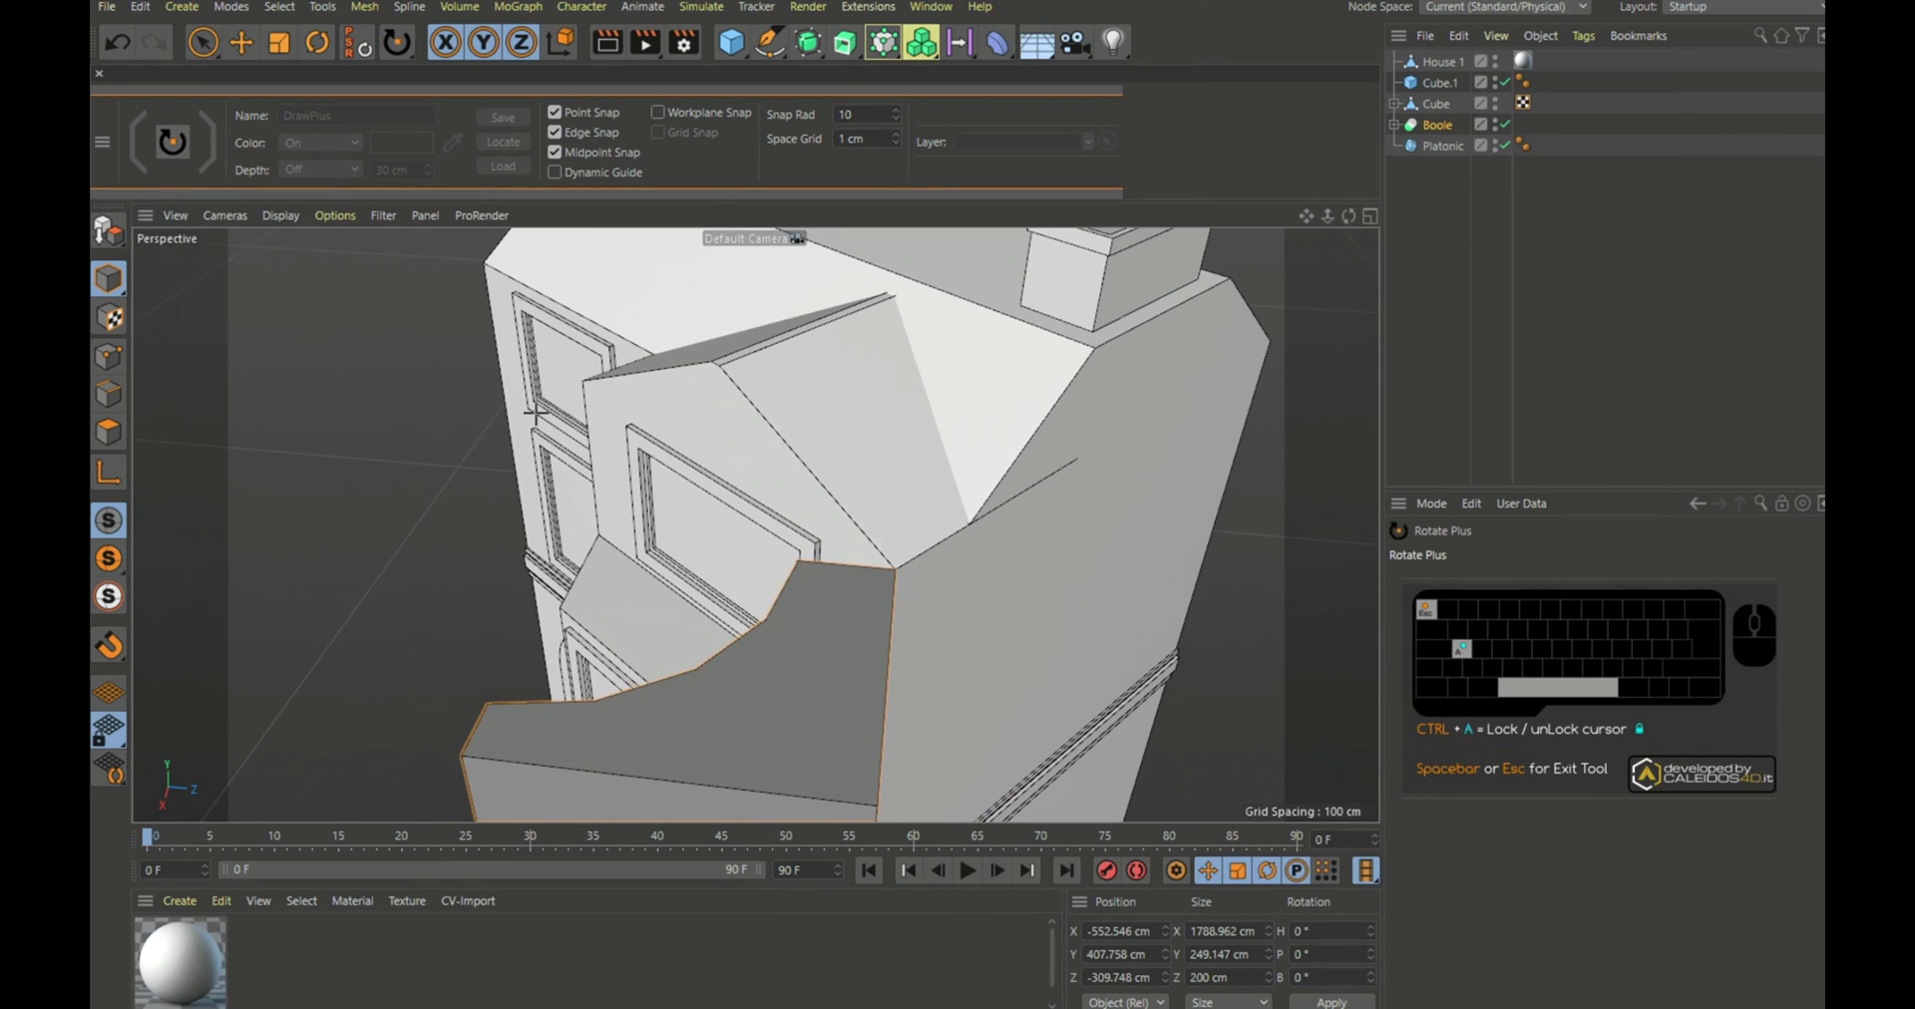
{"action": "left_click", "coordinate": [766, 618]}
{"action": "scroll", "coordinate": [868, 568], "scroll_direction": "up", "scroll_amount": 5}
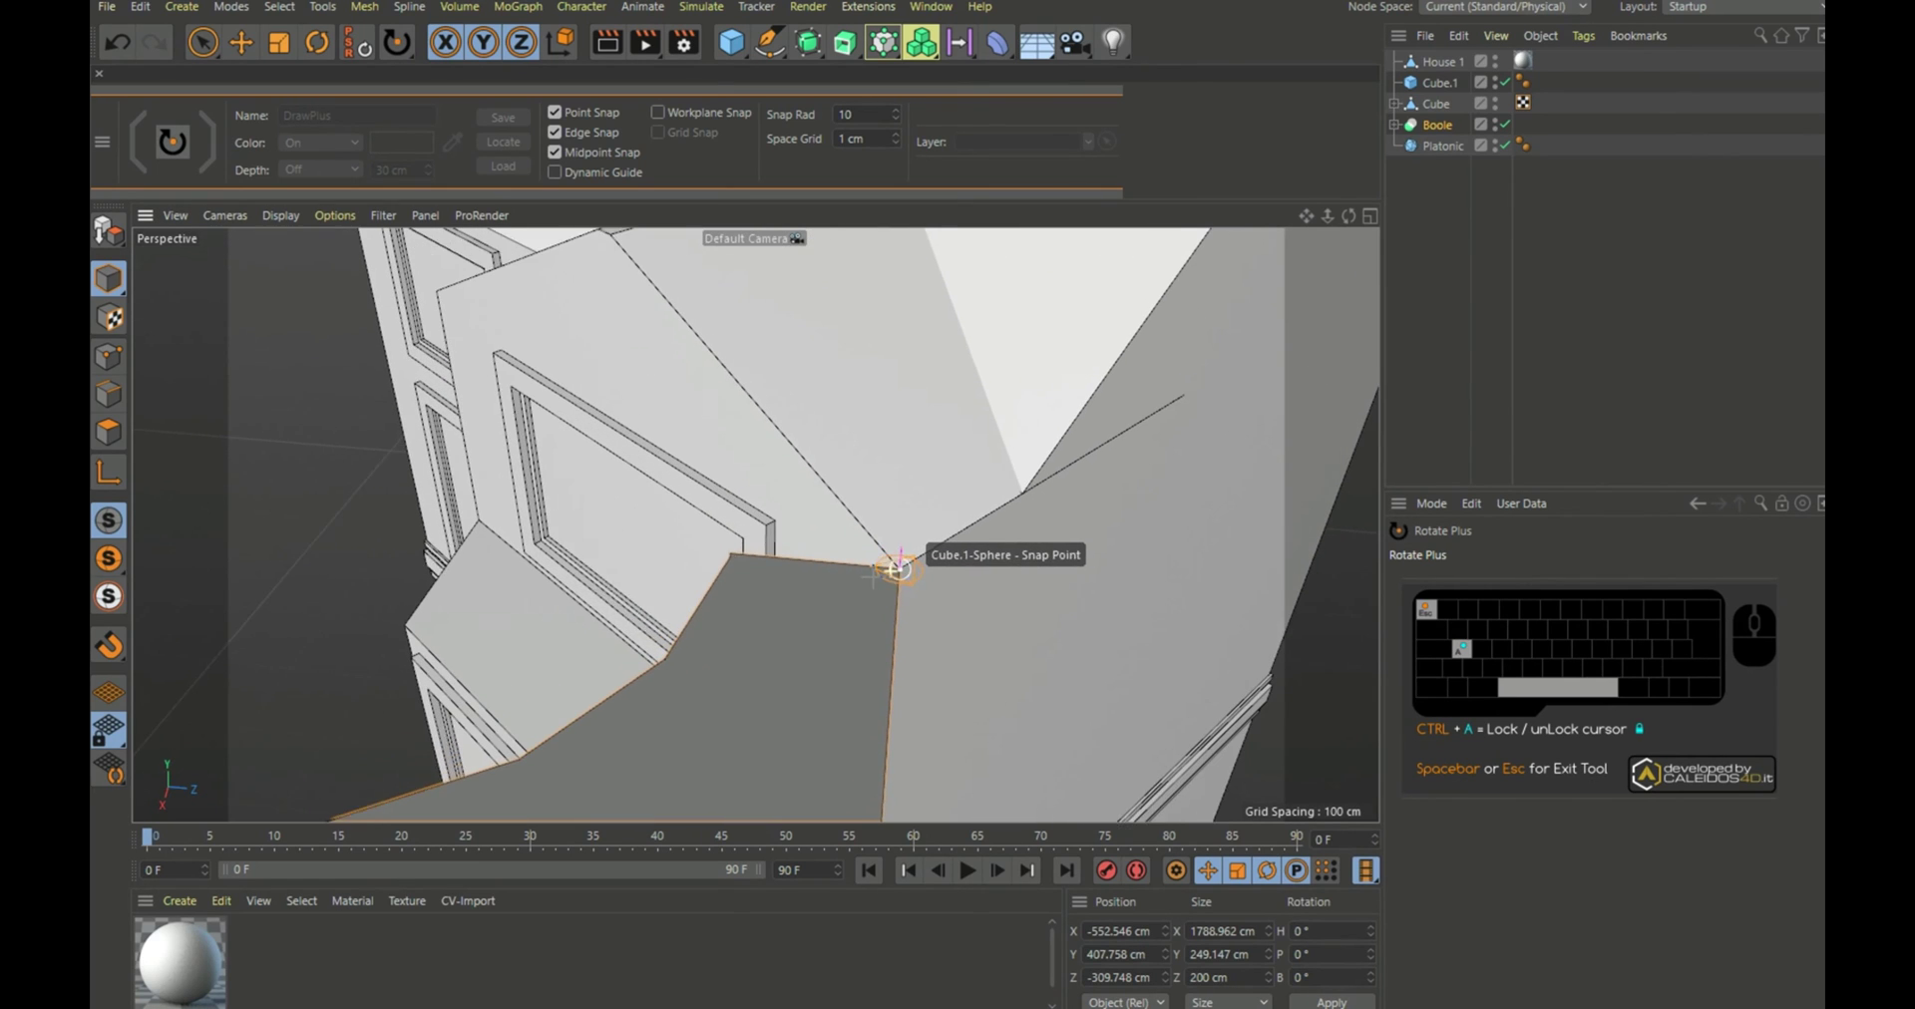
{"action": "left_click", "coordinate": [868, 576]}
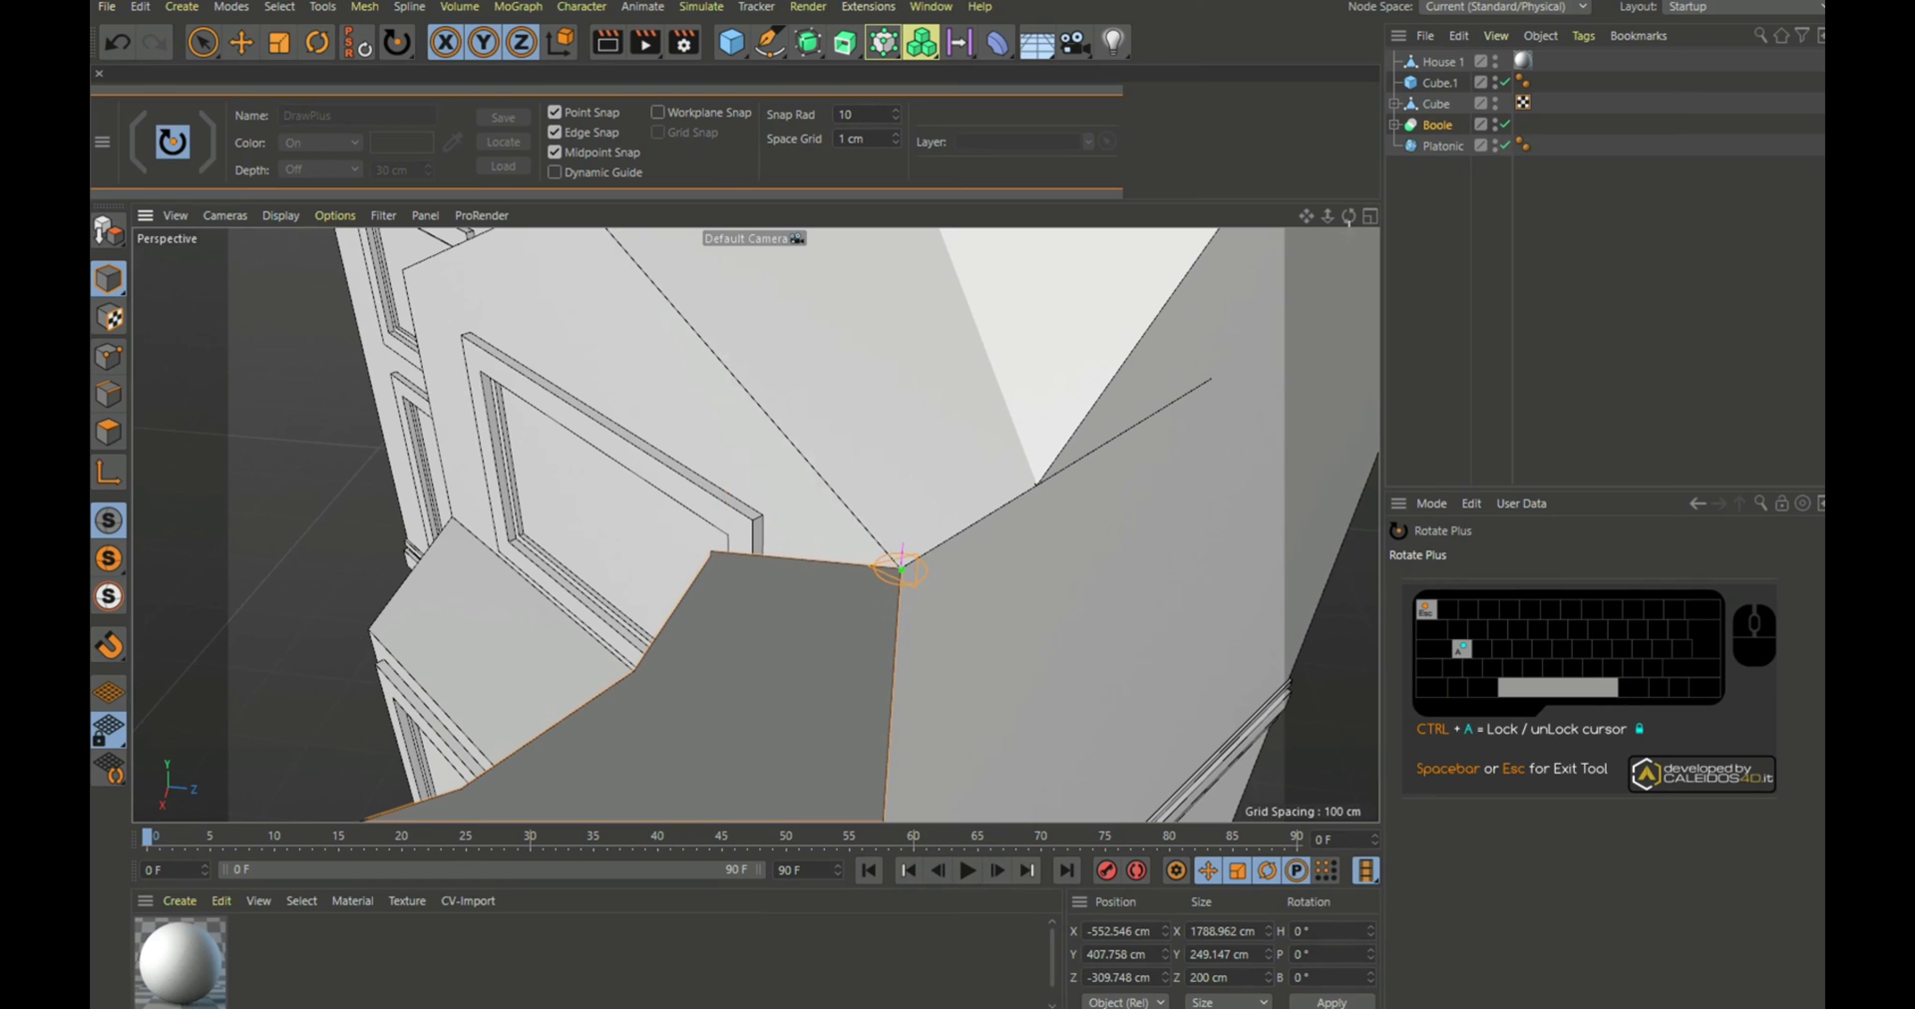
{"action": "left_click_drag", "start_coordinate": [1350, 217], "coordinate": [1350, 217]}
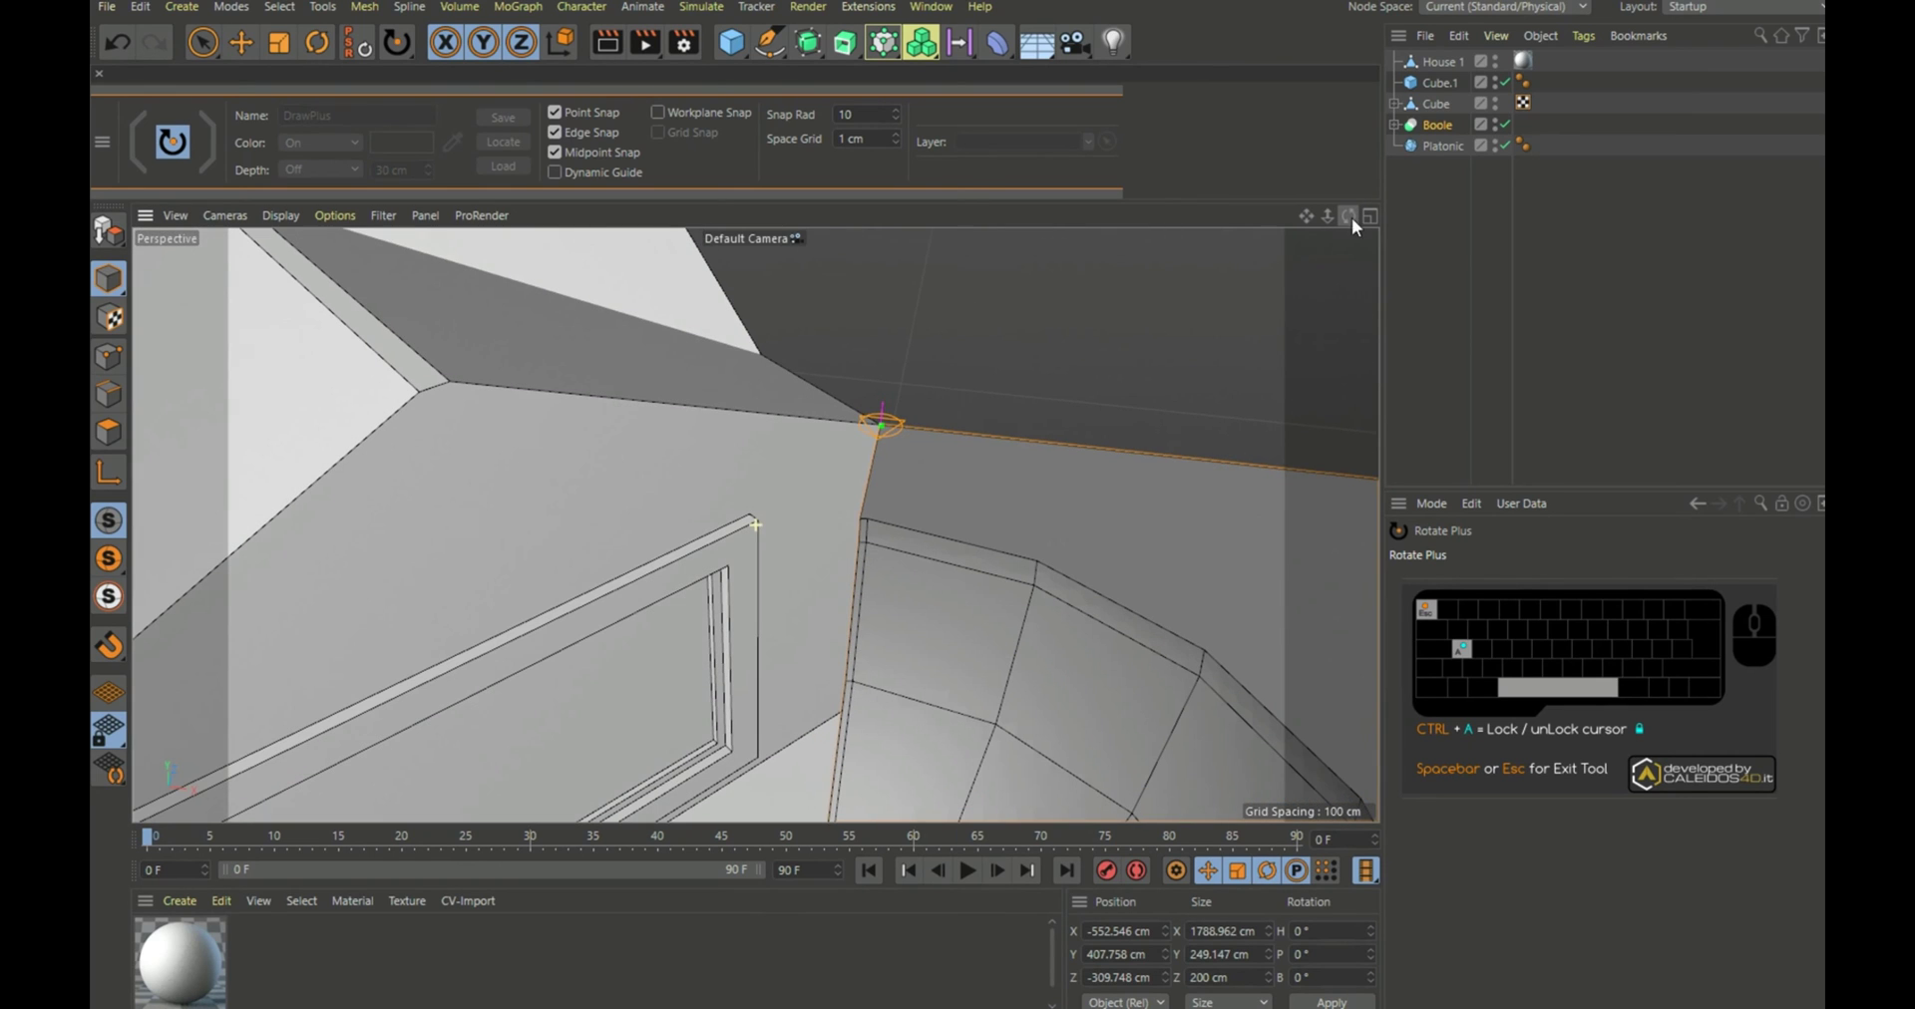
{"action": "scroll", "coordinate": [860, 516], "scroll_direction": "up", "scroll_amount": 2}
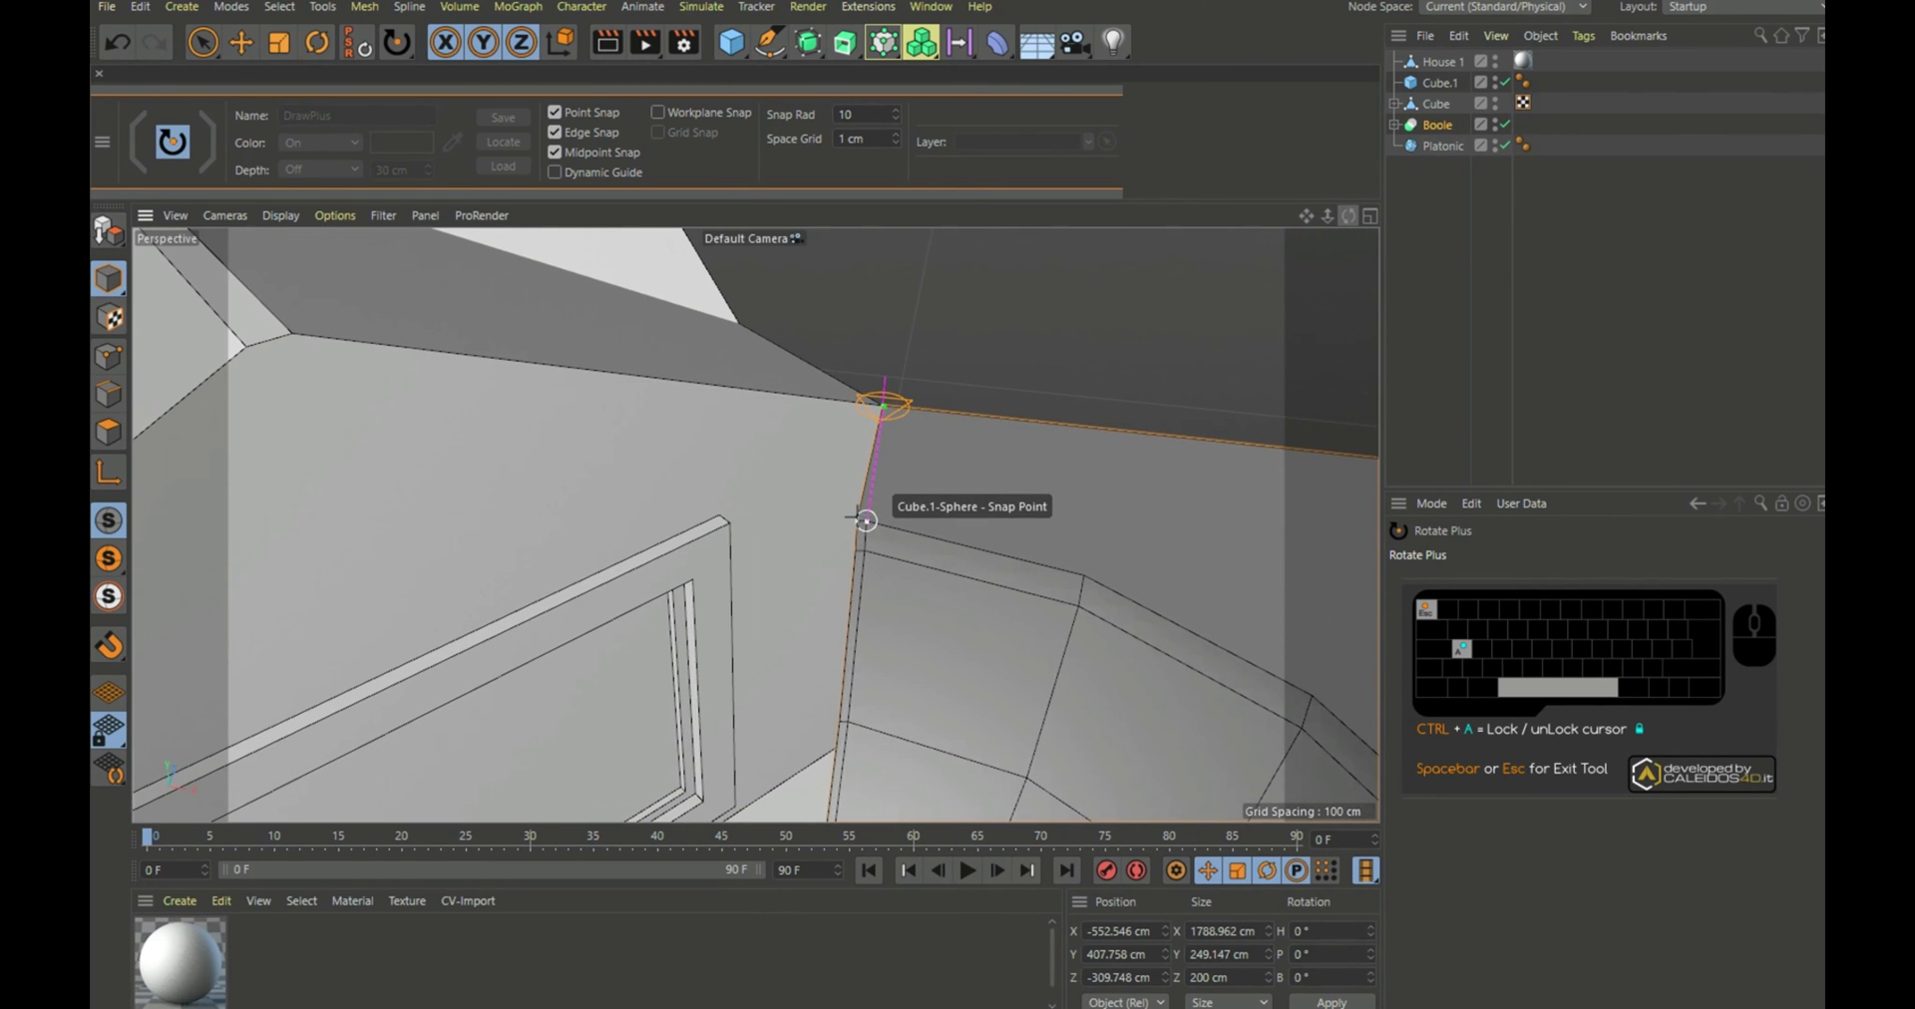
{"action": "left_click", "coordinate": [856, 520]}
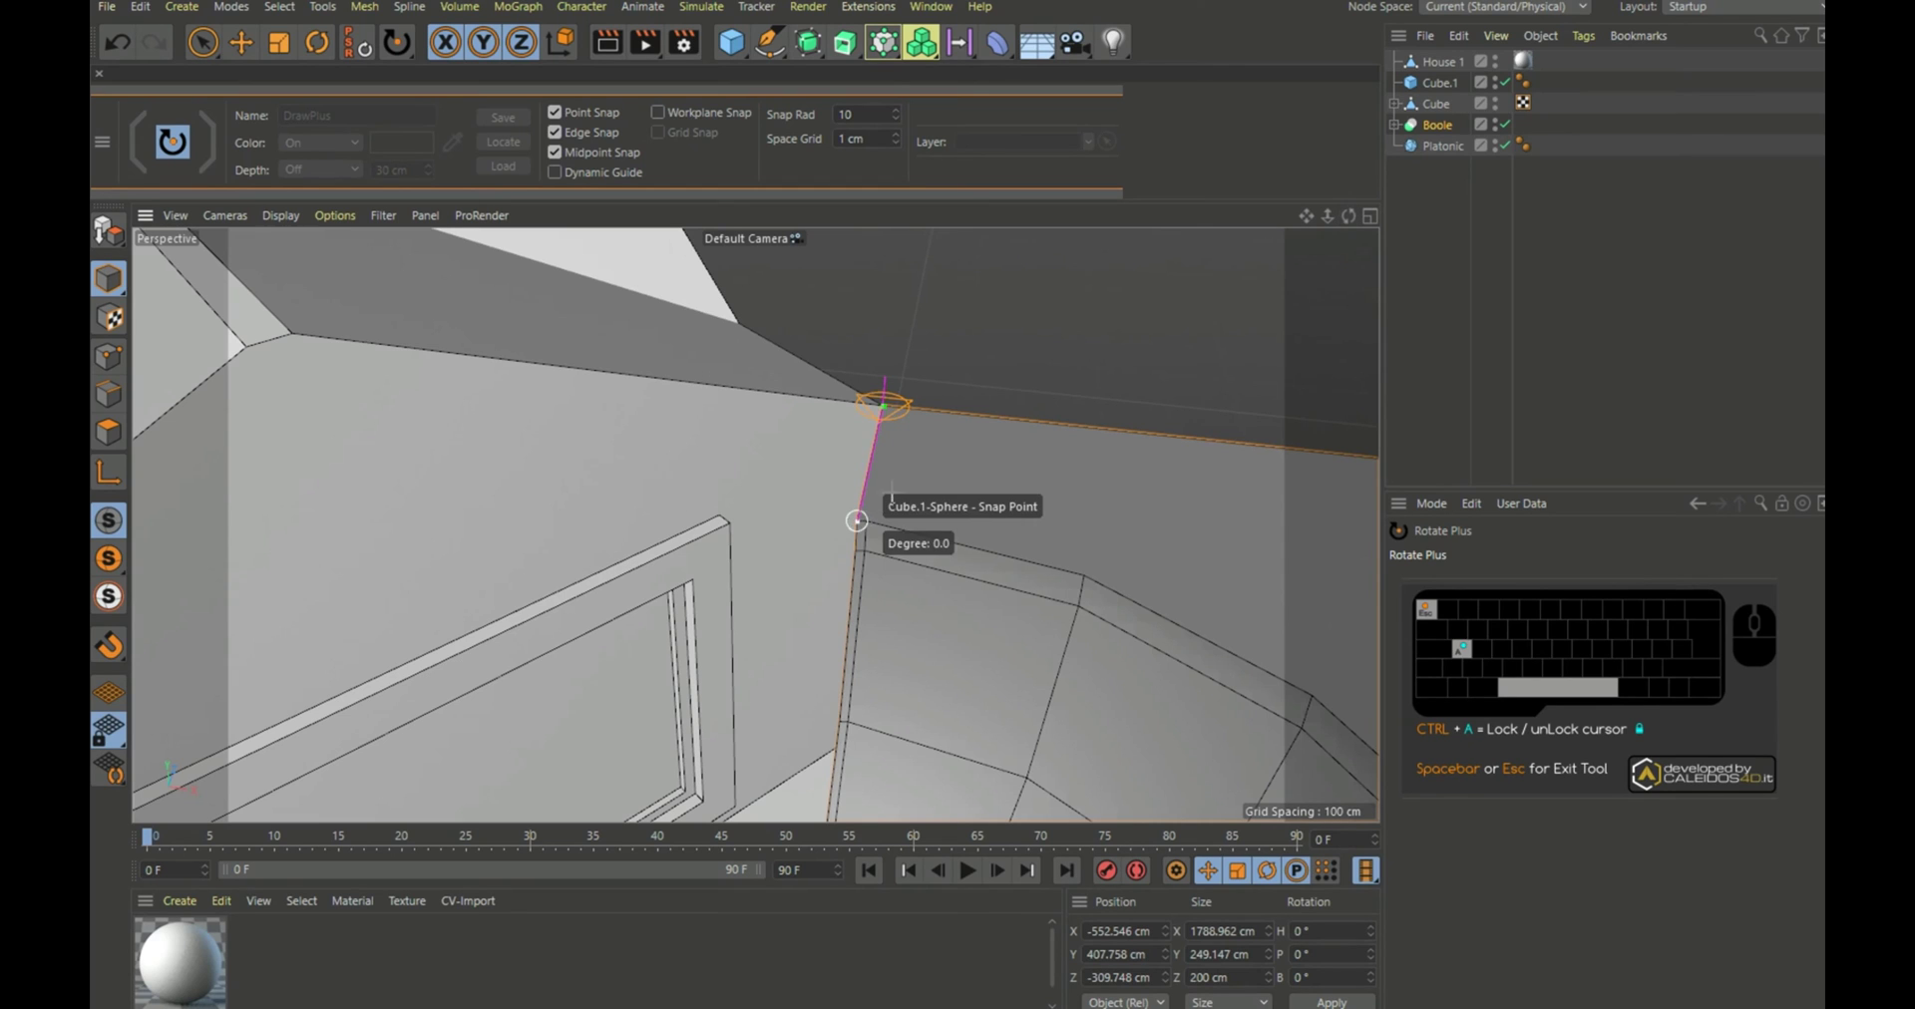
{"action": "left_click", "coordinate": [738, 323]}
{"action": "scroll", "coordinate": [876, 373], "scroll_direction": "down", "scroll_amount": 3}
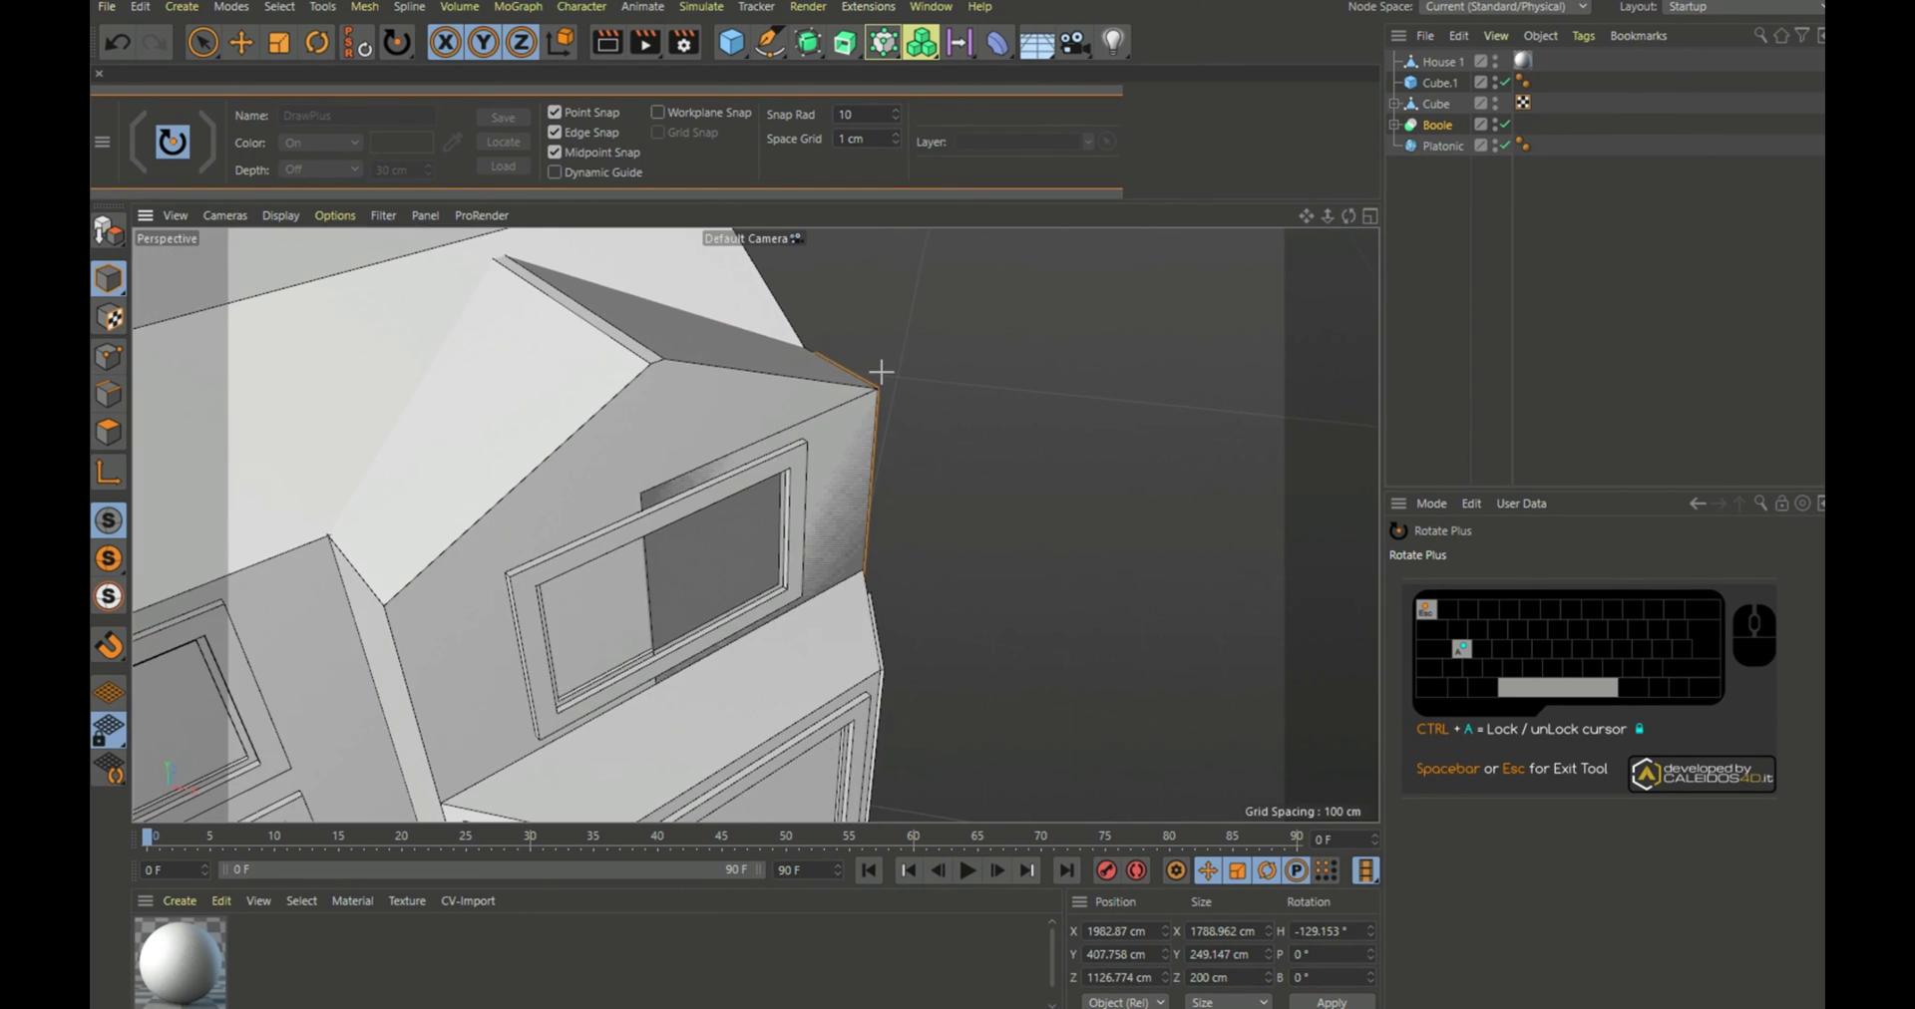
{"action": "left_click_drag", "start_coordinate": [1346, 215], "coordinate": [1117, 227]}
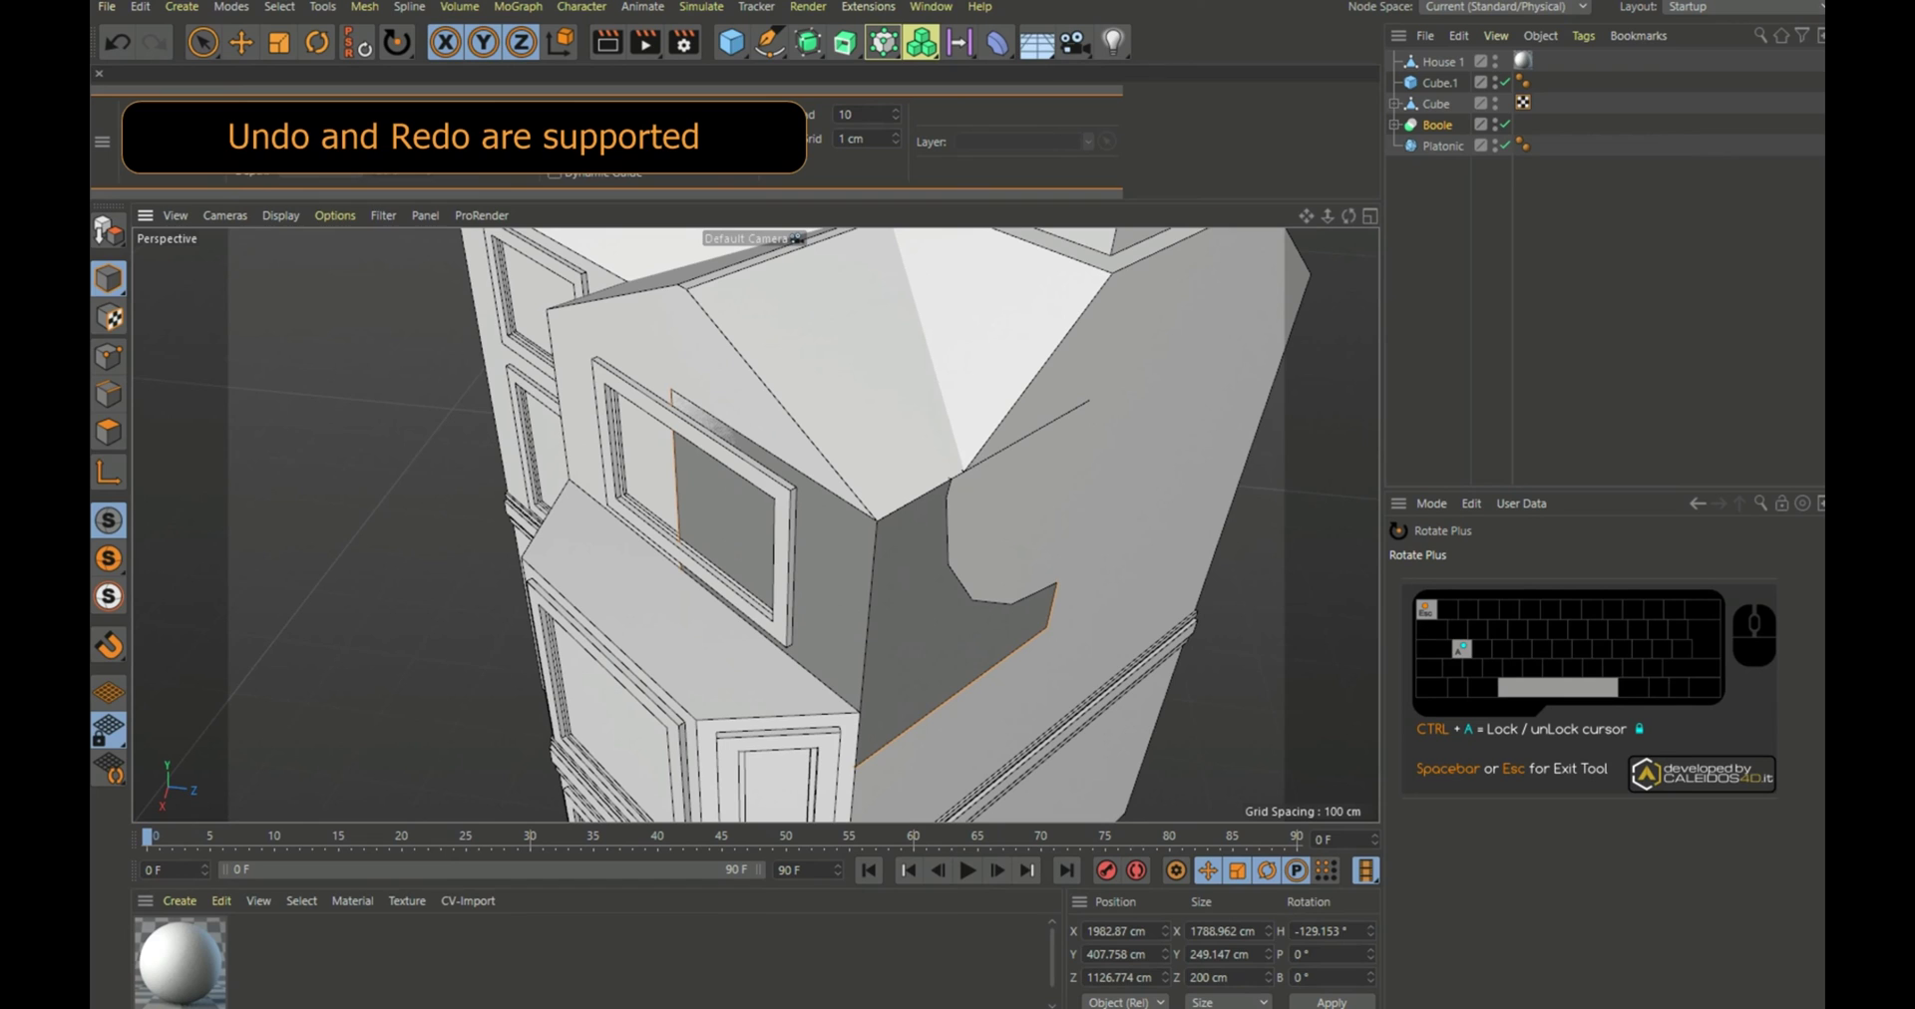
Step: Undo the Boole object's rotation, try picking the shared corner and edge midpoint again, and exit Rotate Plus to cancel the picks
{"action": "left_click", "coordinate": [117, 42]}
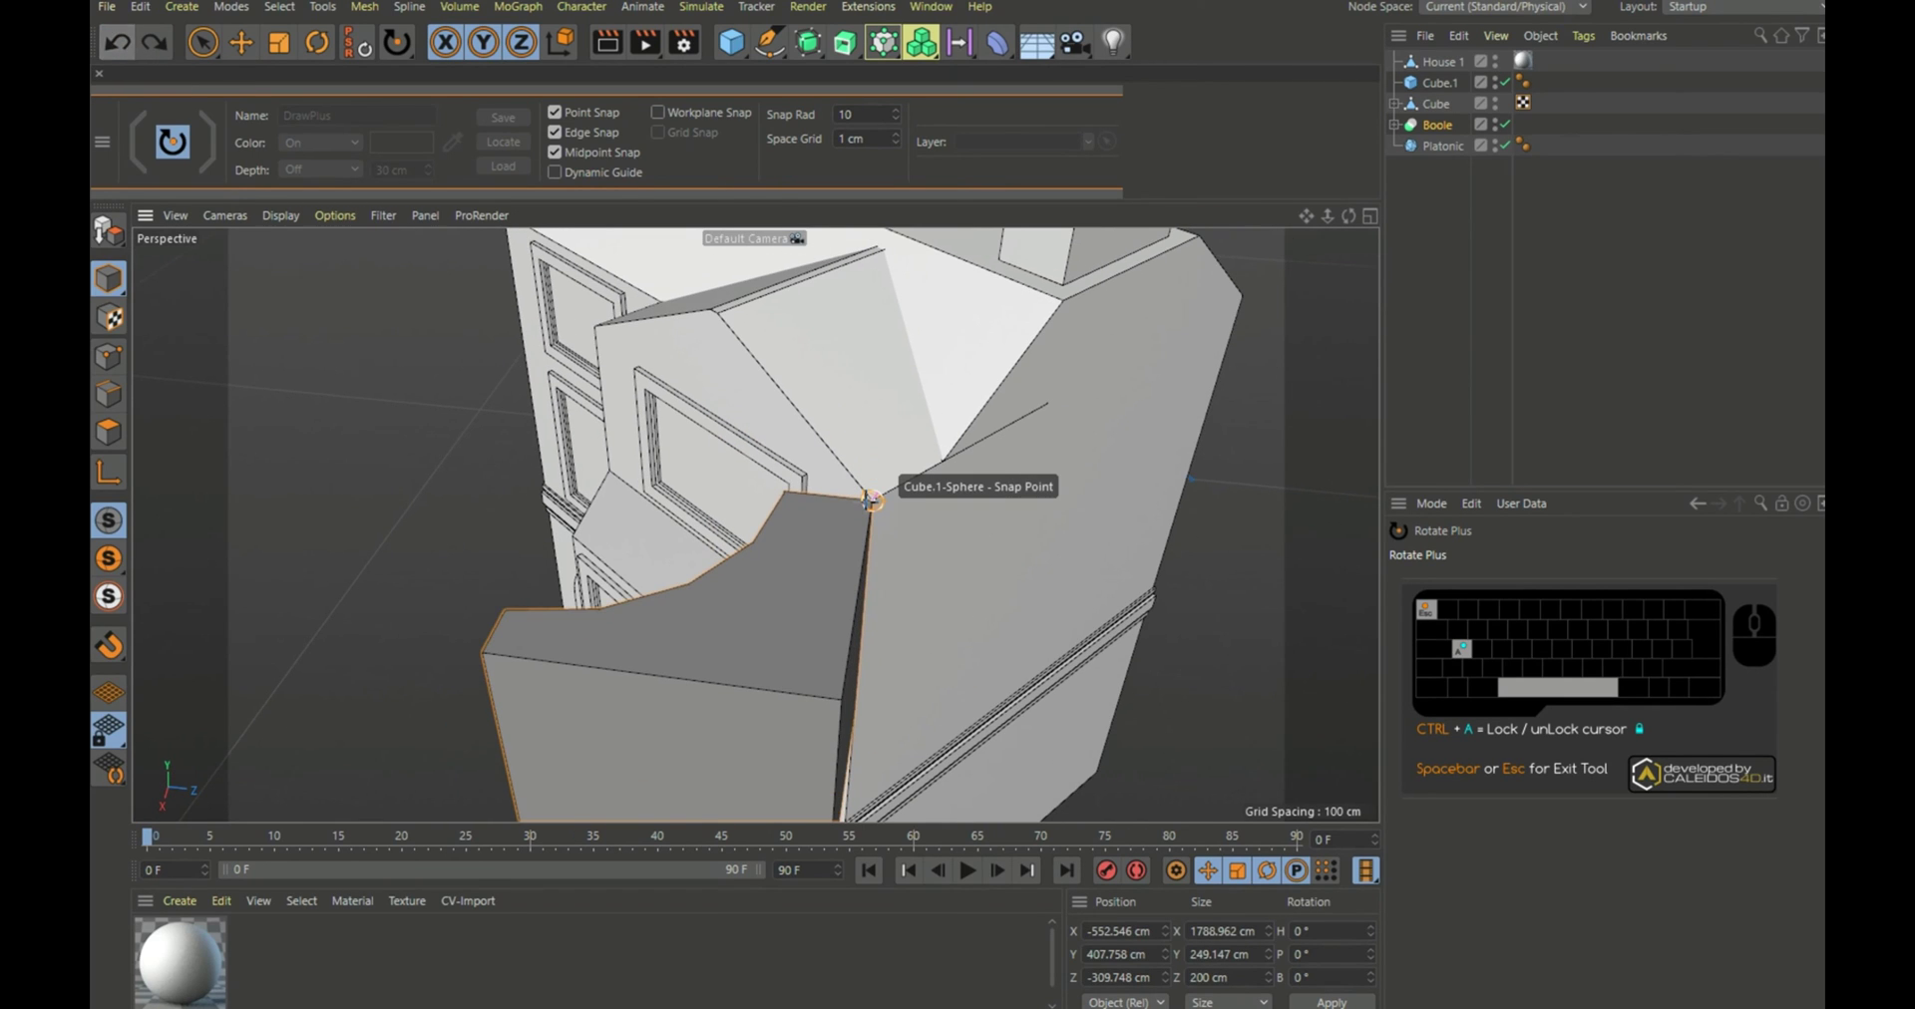
{"action": "left_click", "coordinate": [872, 500]}
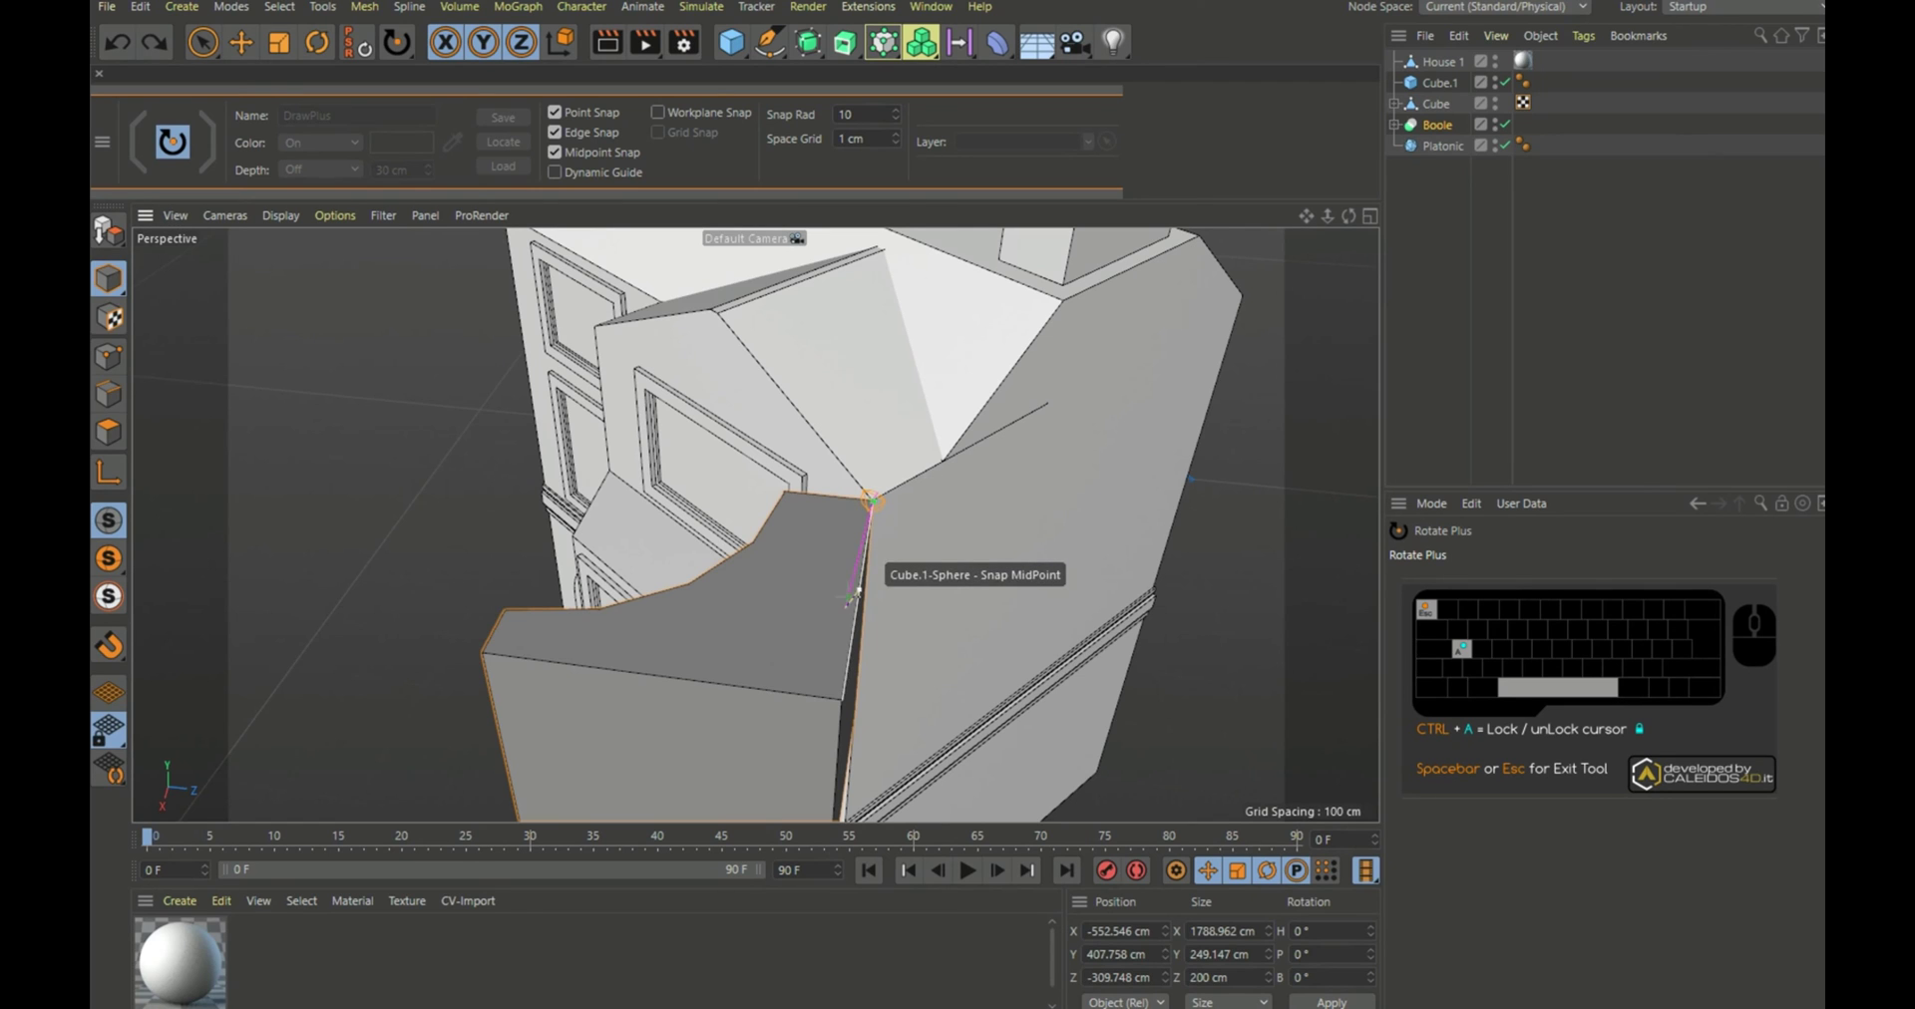
{"action": "left_click", "coordinate": [855, 596]}
{"action": "left_click_drag", "start_coordinate": [1350, 218], "coordinate": [818, 519]}
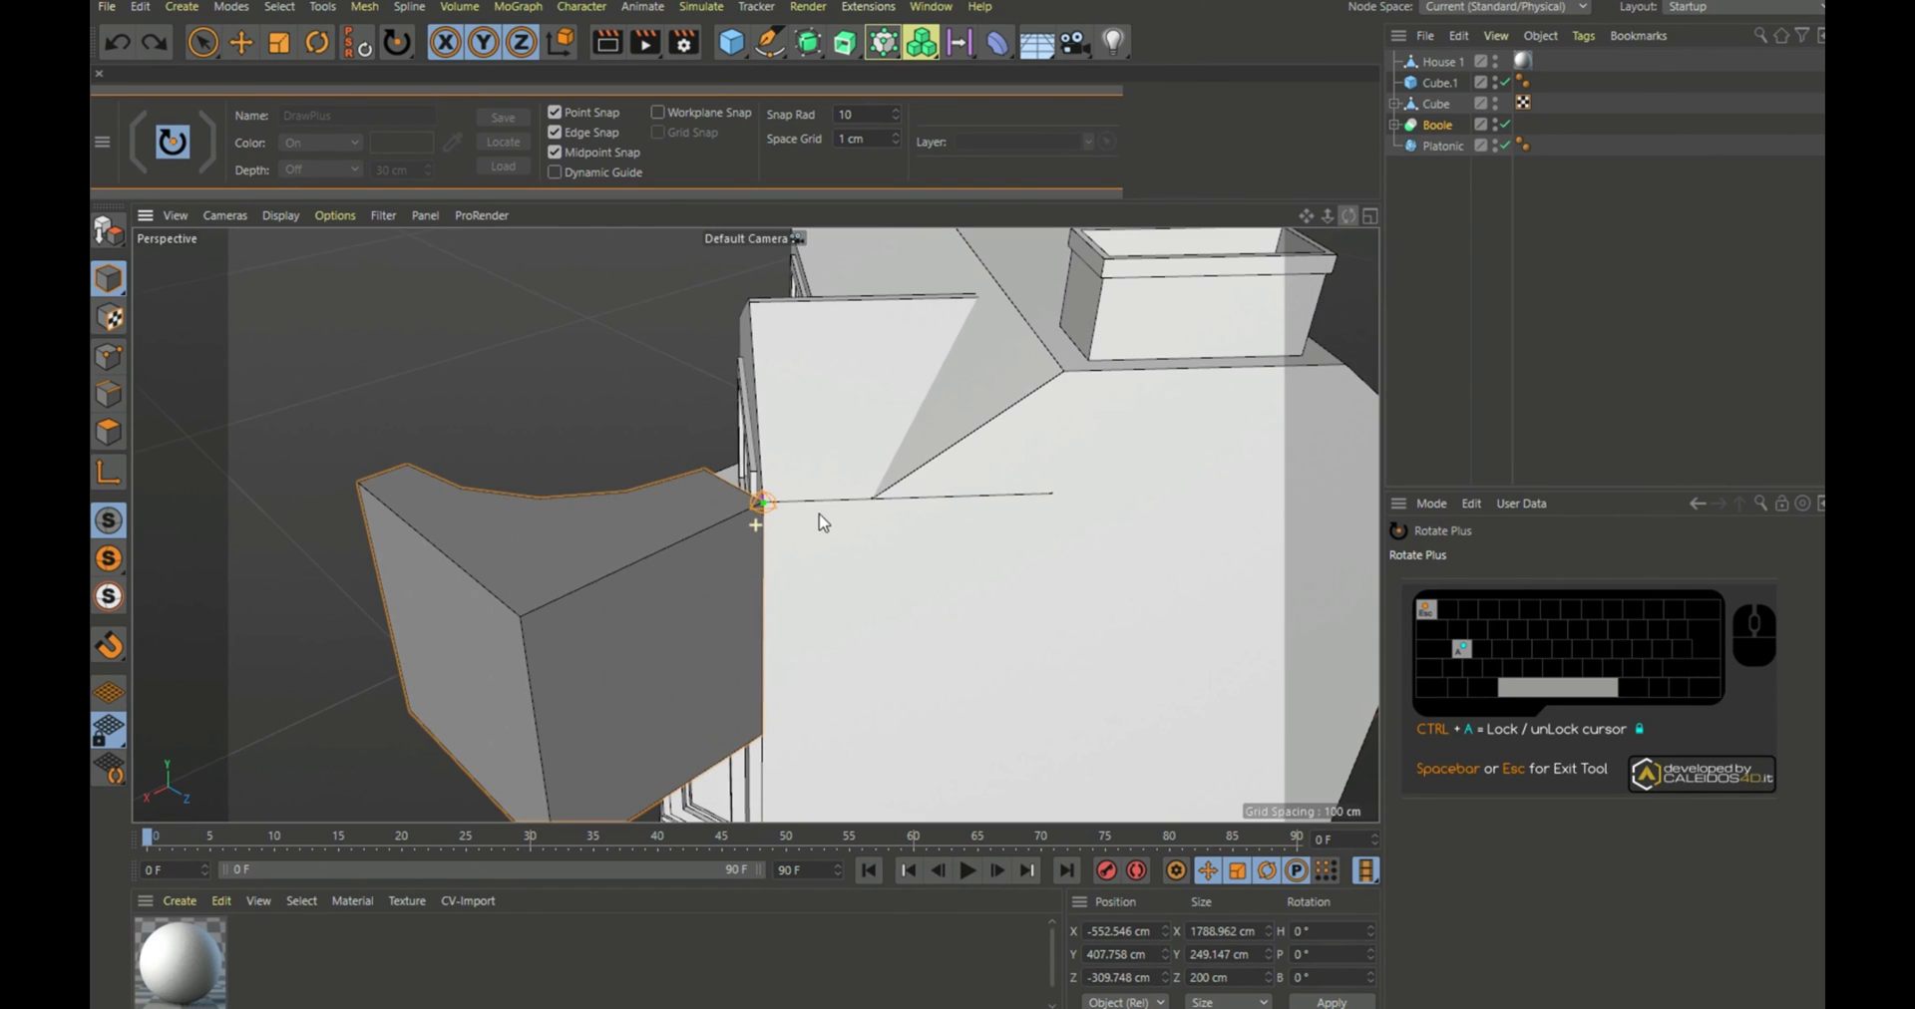
{"action": "scroll", "coordinate": [706, 523], "scroll_direction": "up", "scroll_amount": 3}
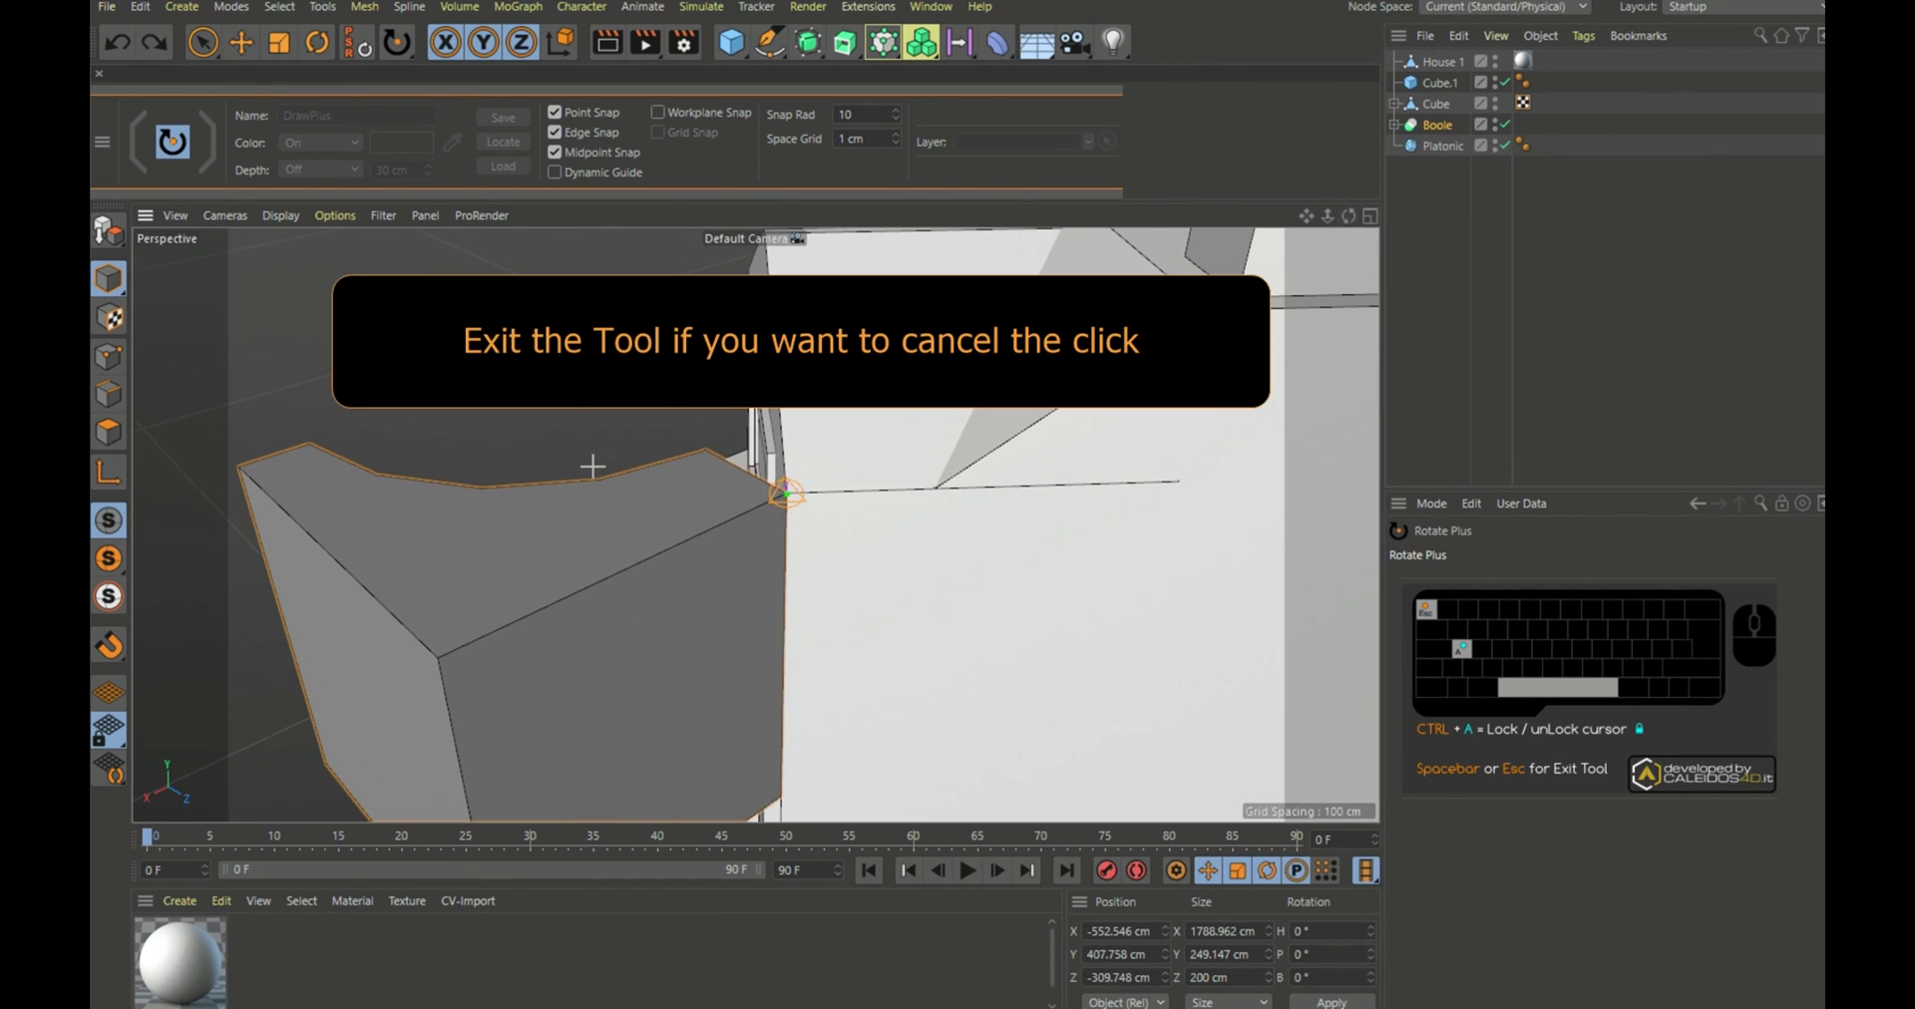
{"action": "left_click", "coordinate": [185, 141]}
Step: Rotate the Boole object with Rotate Plus about the shared corner, aligning its upper edge to House 1's side eaves edge at heading 140.847°
{"action": "left_click", "coordinate": [177, 142]}
{"action": "left_click", "coordinate": [242, 206]}
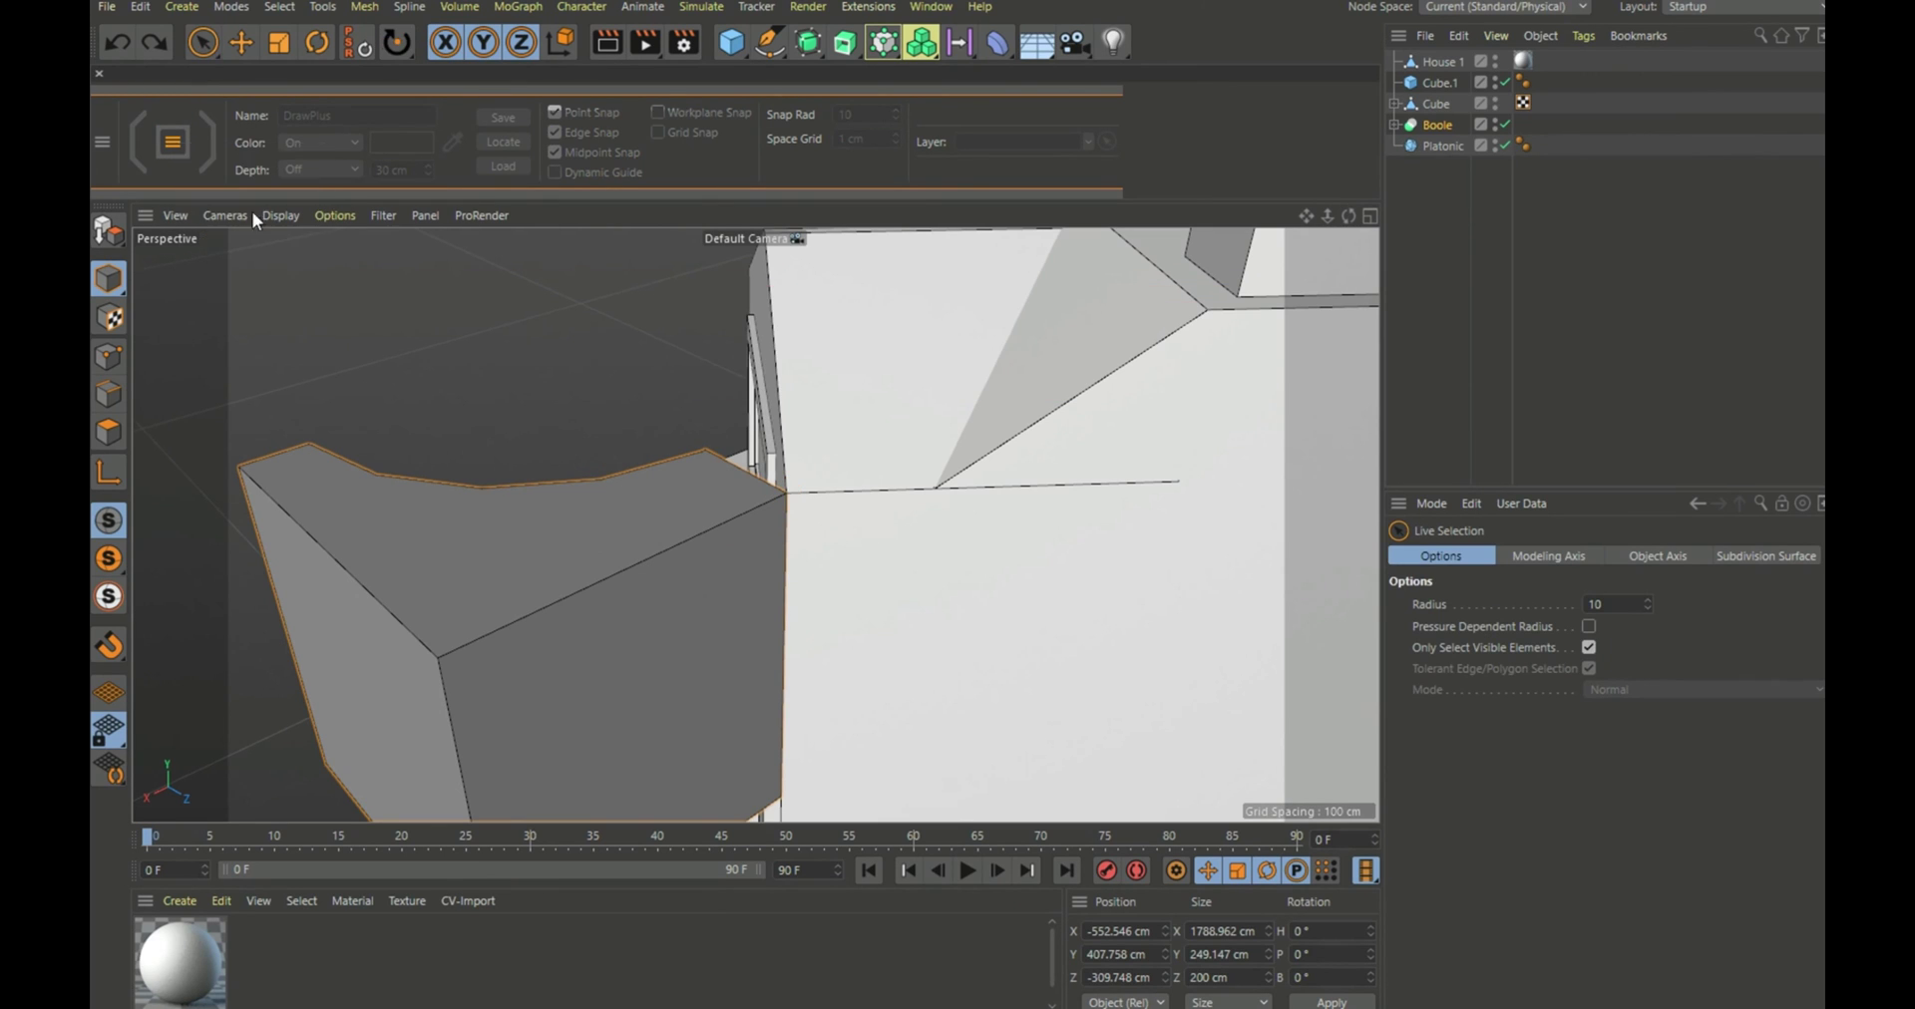
{"action": "scroll", "coordinate": [745, 496], "scroll_direction": "up", "scroll_amount": 3}
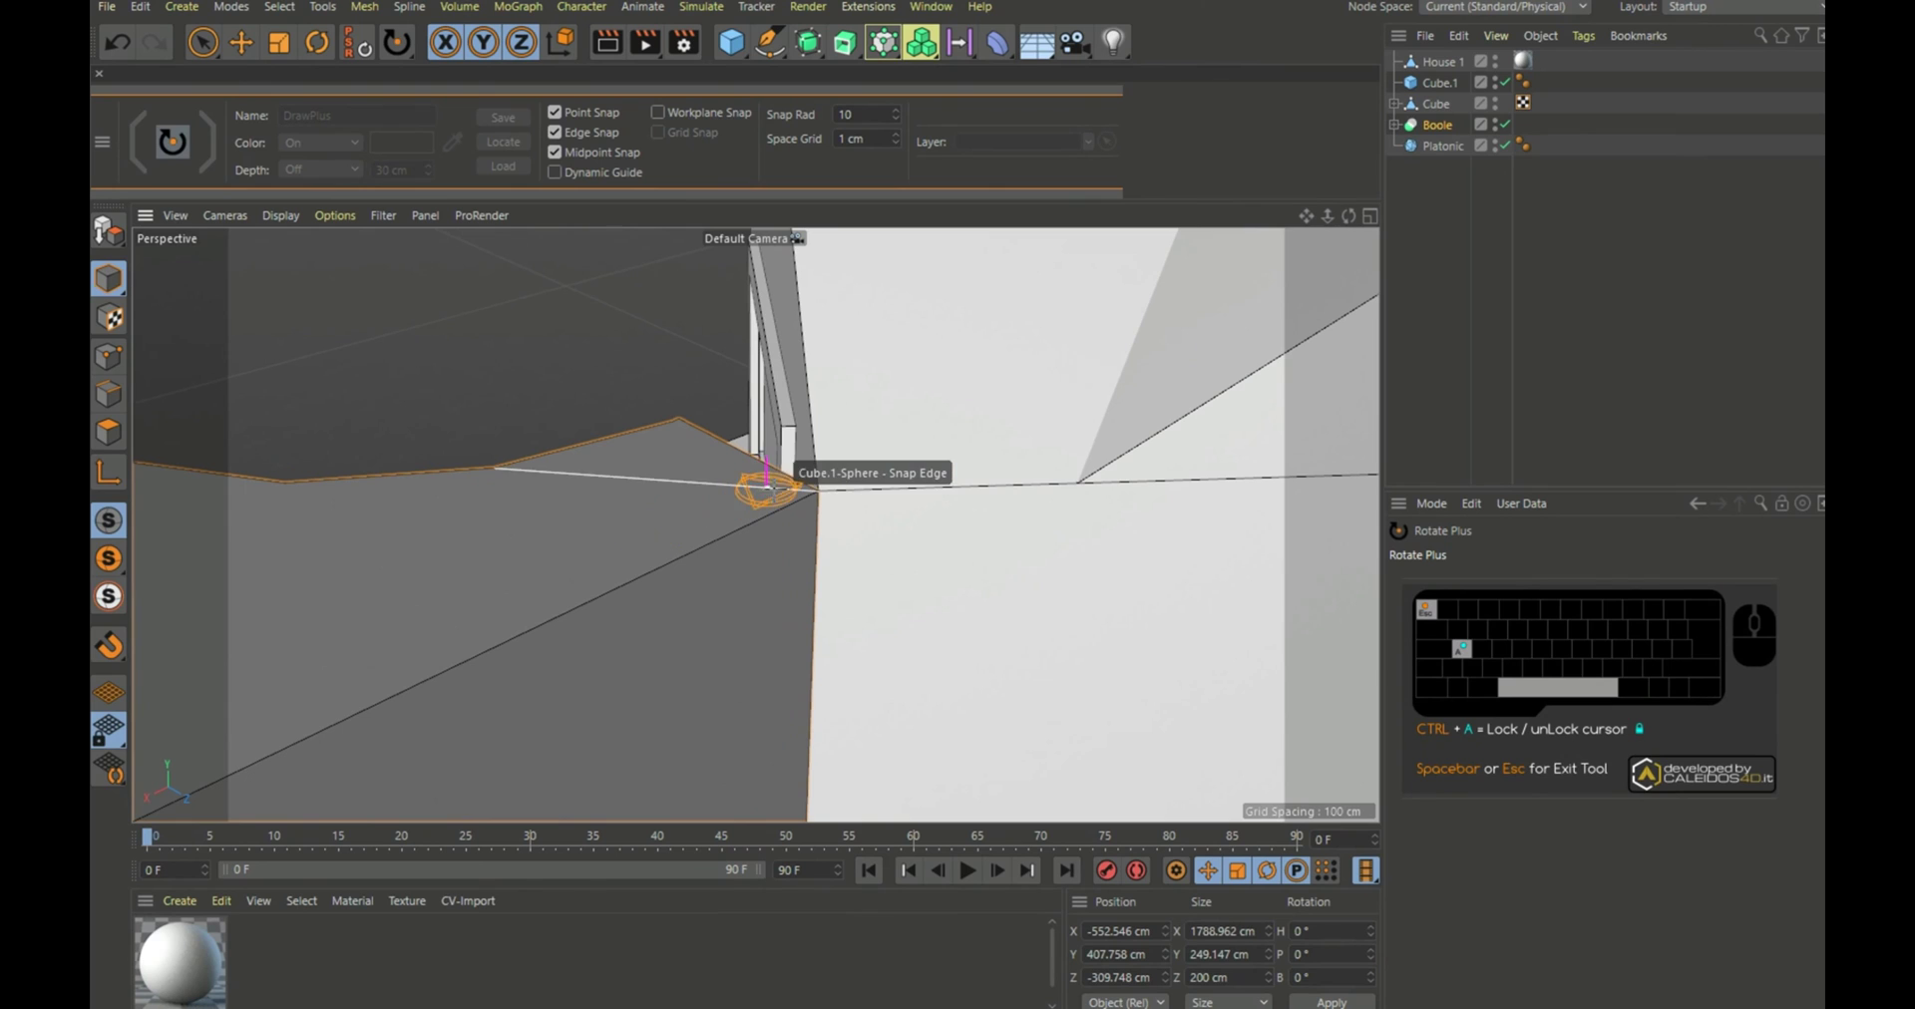
{"action": "left_click", "coordinate": [818, 491]}
{"action": "scroll", "coordinate": [816, 488], "scroll_direction": "down", "scroll_amount": 3}
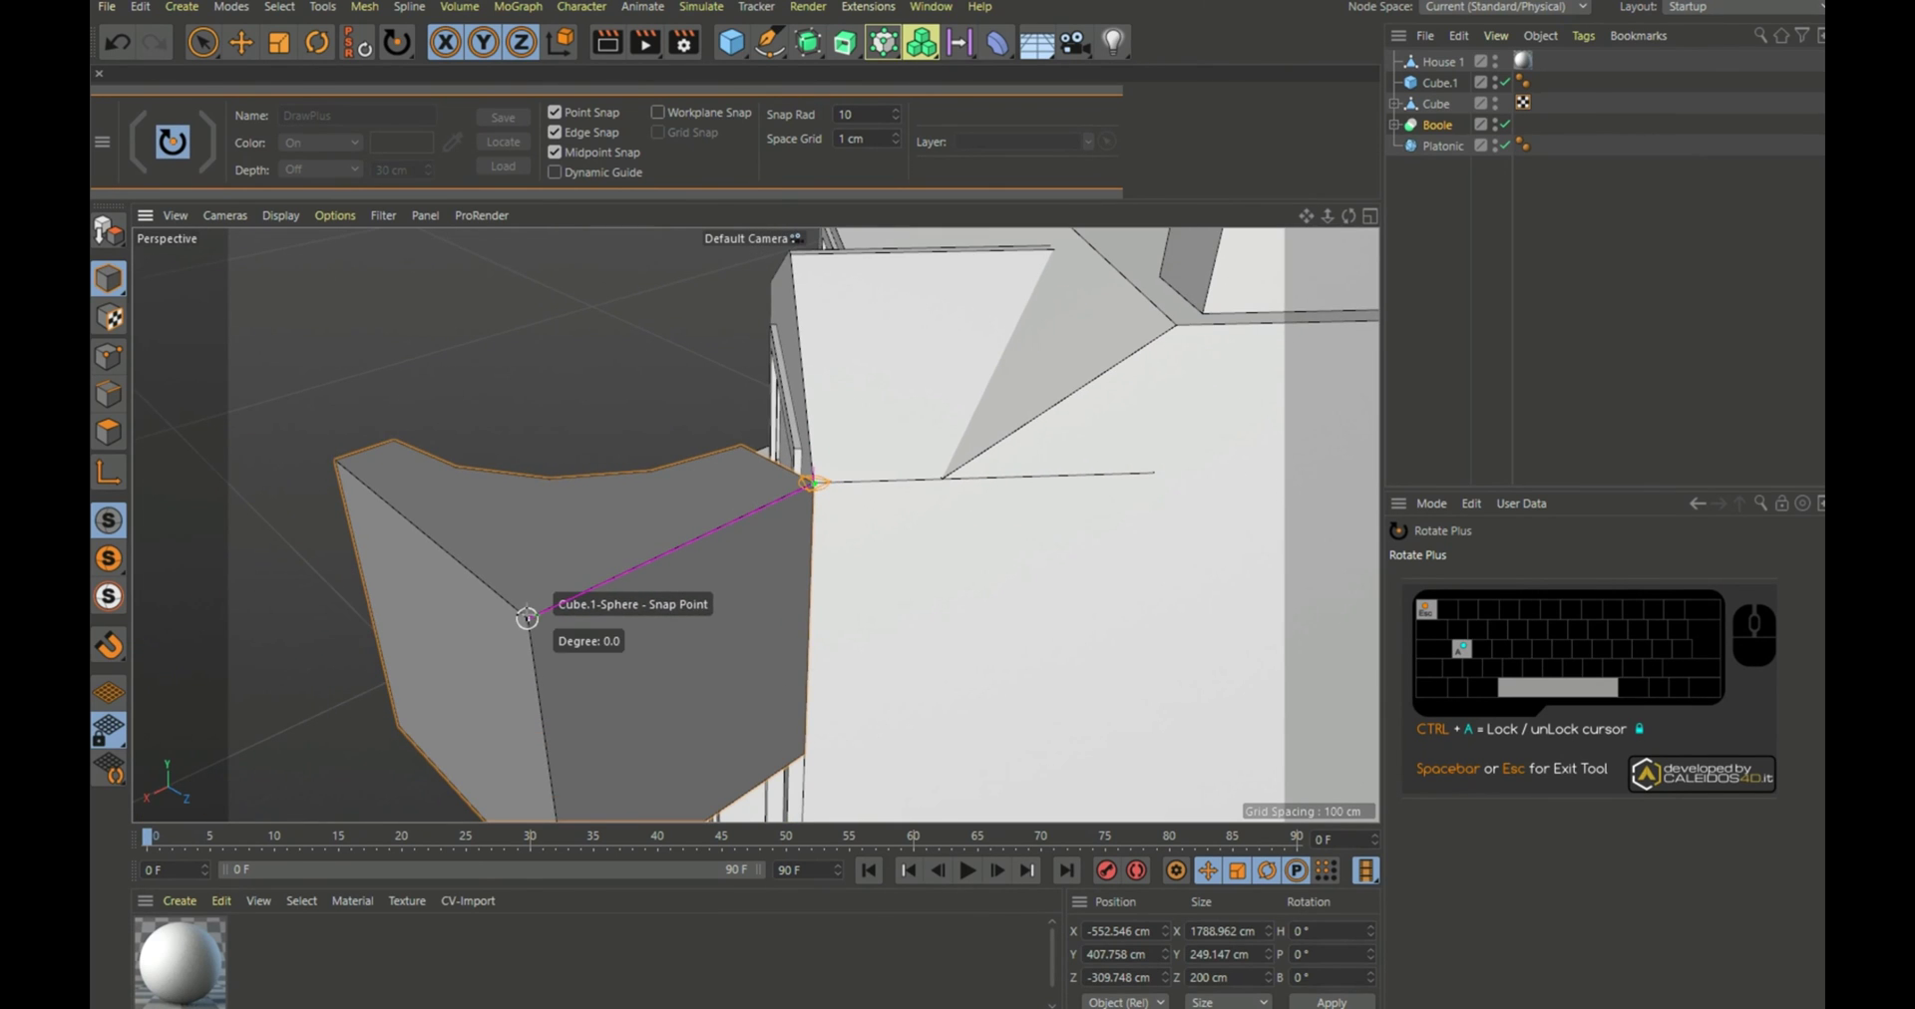
{"action": "scroll", "coordinate": [526, 619], "scroll_direction": "down", "scroll_amount": 5}
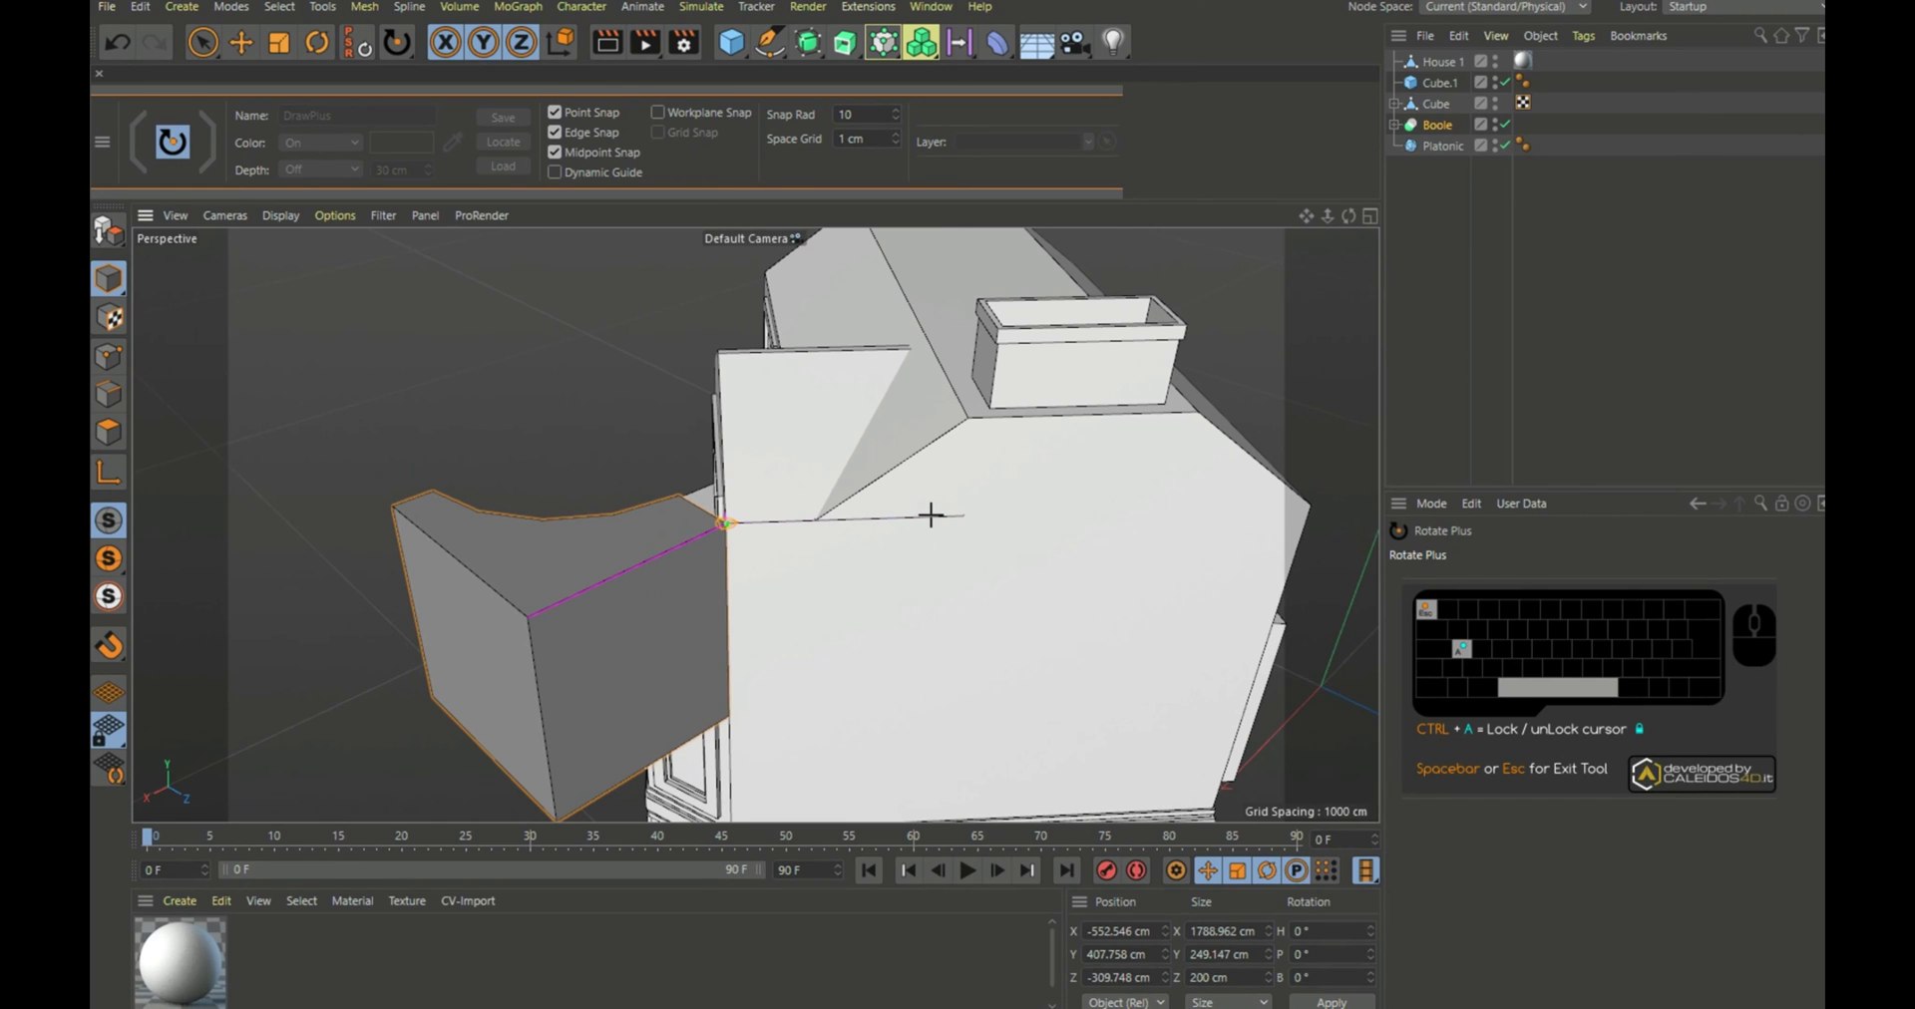
{"action": "left_click", "coordinate": [803, 522]}
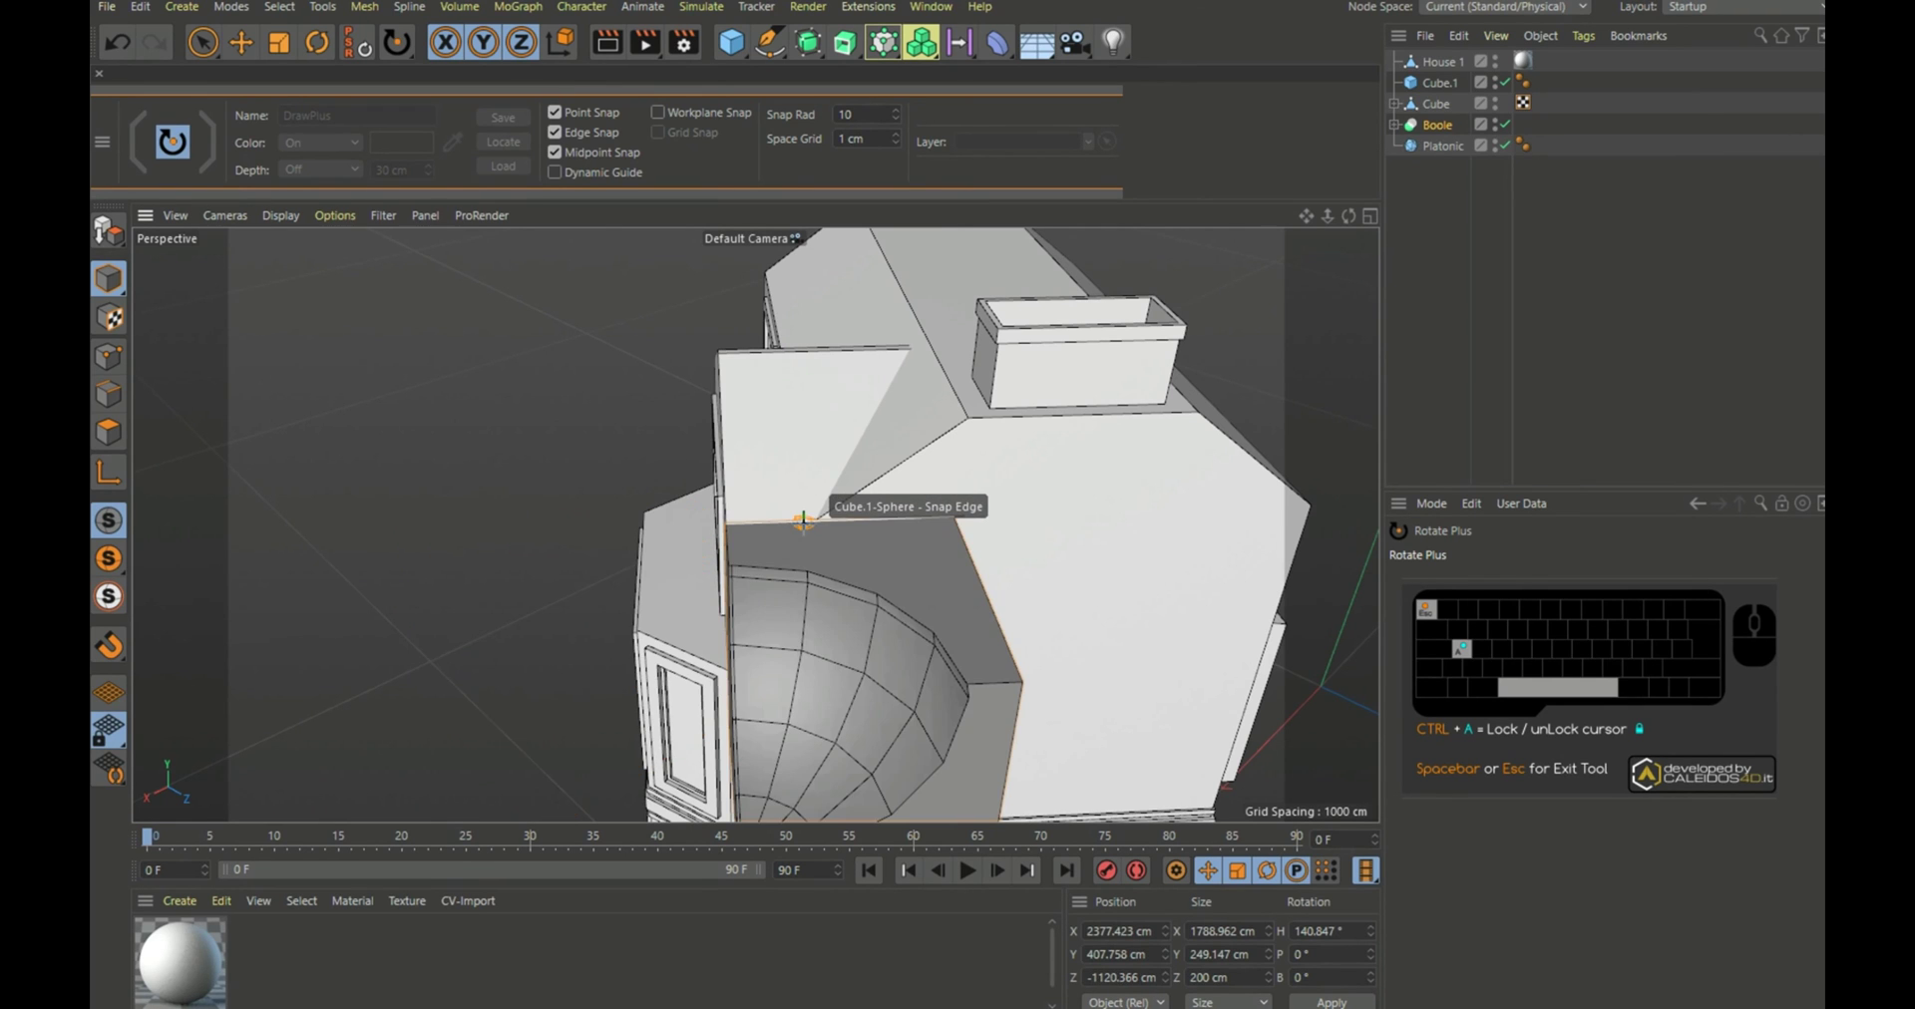
{"action": "scroll", "coordinate": [806, 461], "scroll_direction": "down", "scroll_amount": 3}
{"action": "mouse_move", "coordinate": [1348, 215]}
{"action": "left_mouse_down"}
{"action": "mouse_move", "coordinate": [1436, 216]}
{"action": "mouse_move", "coordinate": [1476, 169]}
{"action": "mouse_move", "coordinate": [1396, 224]}
{"action": "mouse_move", "coordinate": [1247, 210]}
{"action": "mouse_move", "coordinate": [1345, 218]}
{"action": "left_mouse_up"}
{"action": "scroll", "coordinate": [1024, 320], "scroll_direction": "down", "scroll_amount": 5}
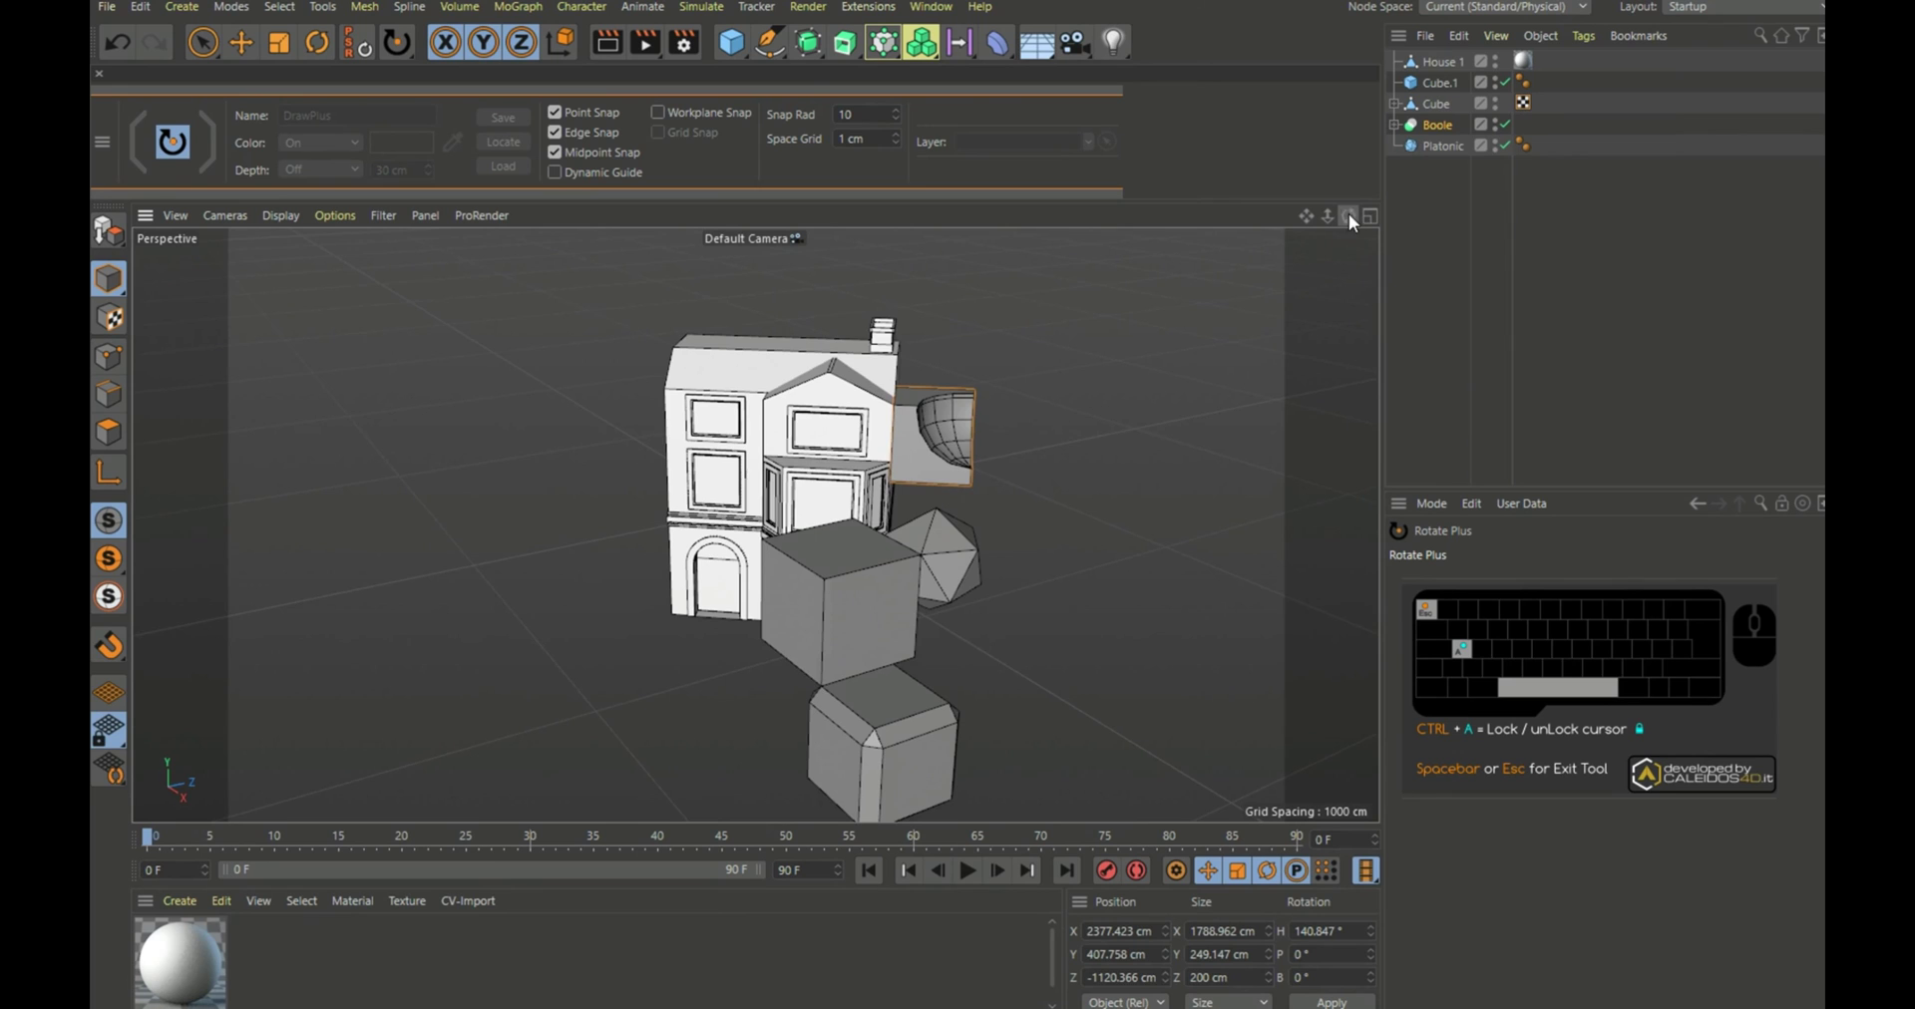
{"action": "left_click_drag", "start_coordinate": [1349, 215], "coordinate": [1214, 362]}
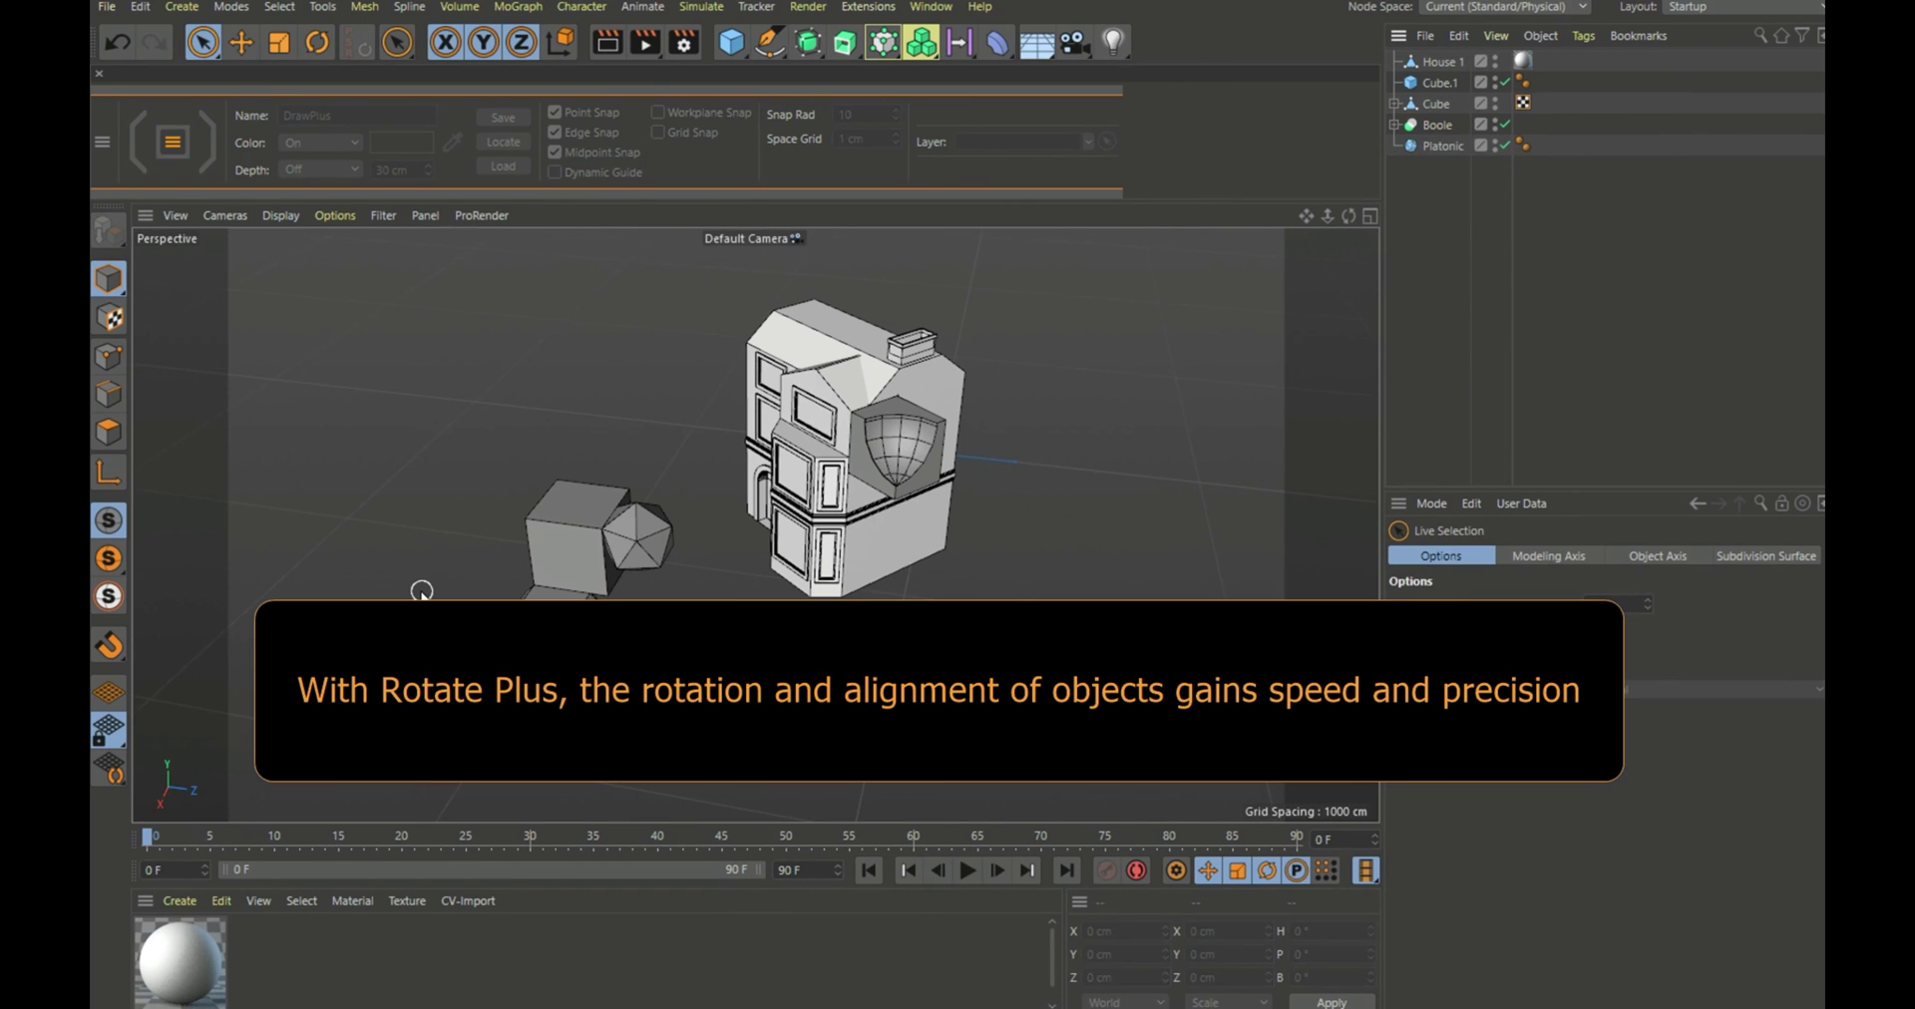
Step: Rotate Cube.1 24.31° with Rotate Plus about its lower corner touching Cube, cursor locked to its front face, aiming its bottom edge at the Platonic's lower vertex
{"action": "left_click", "coordinate": [171, 140]}
{"action": "left_click", "coordinate": [212, 214]}
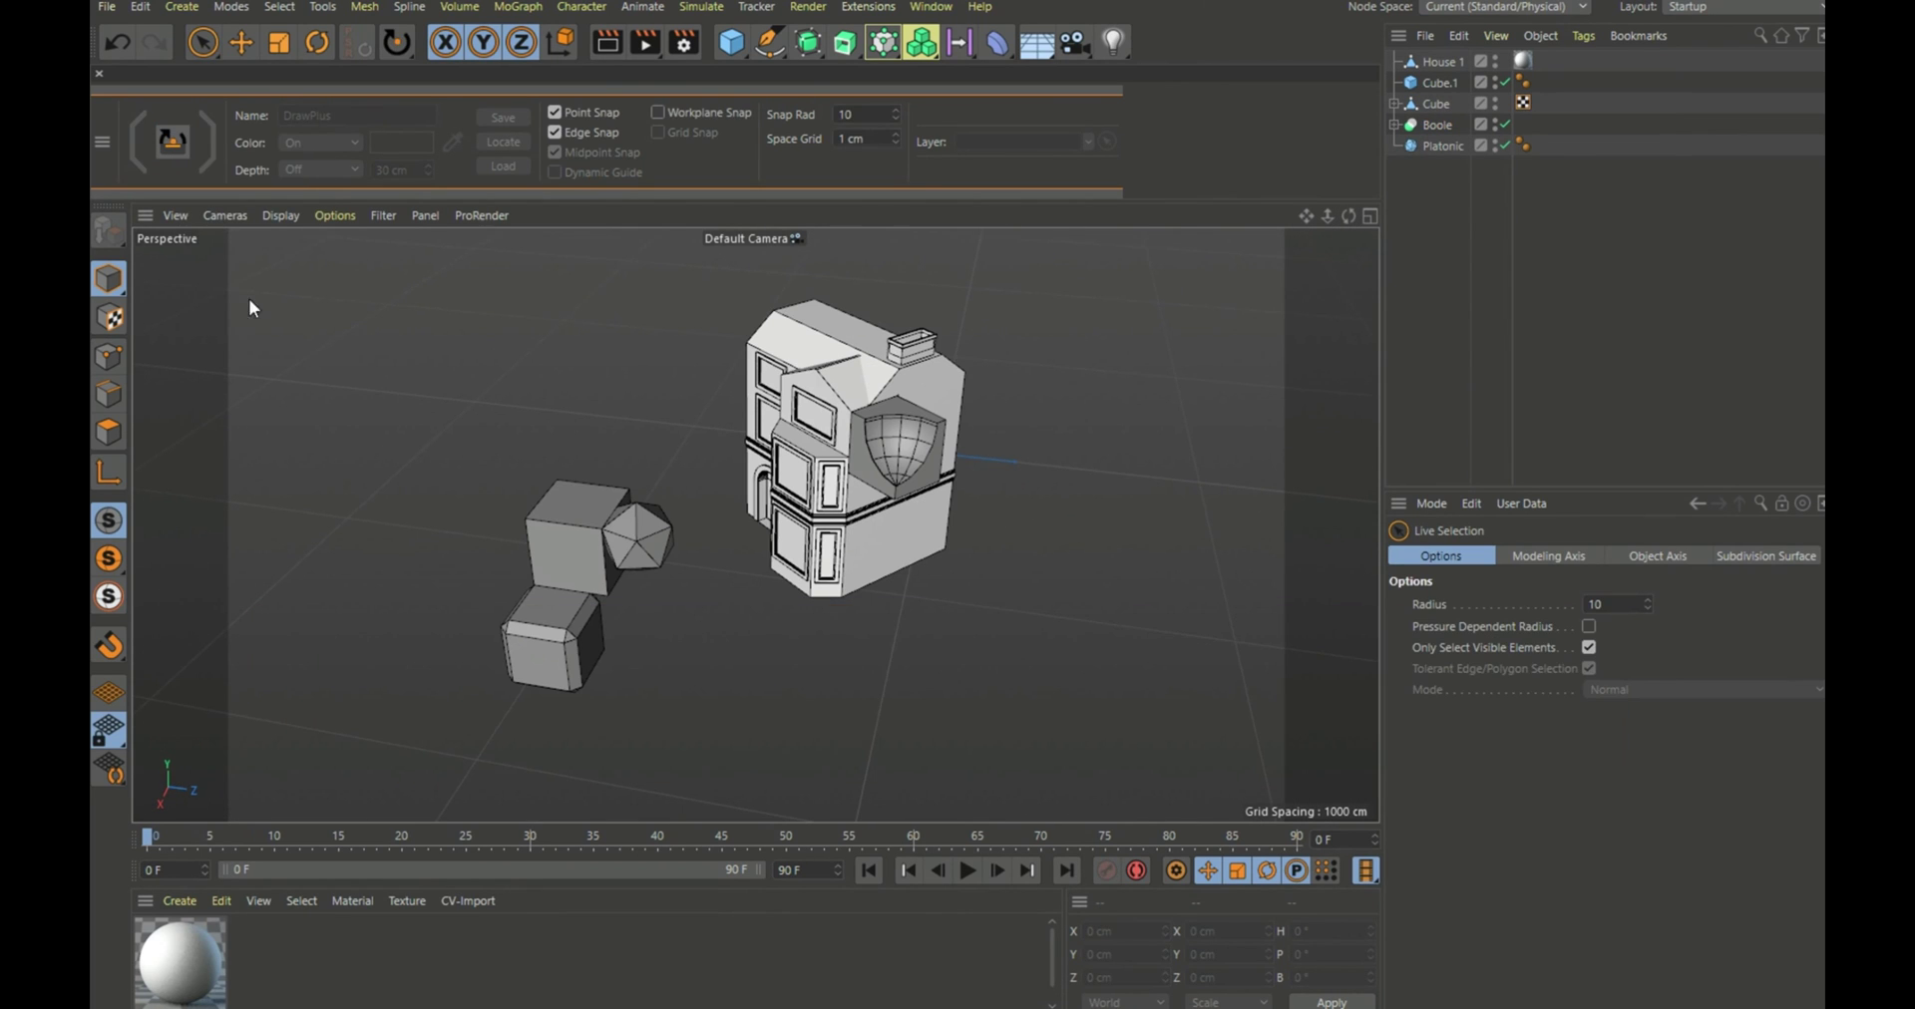
{"action": "scroll", "coordinate": [498, 639], "scroll_direction": "up", "scroll_amount": 5}
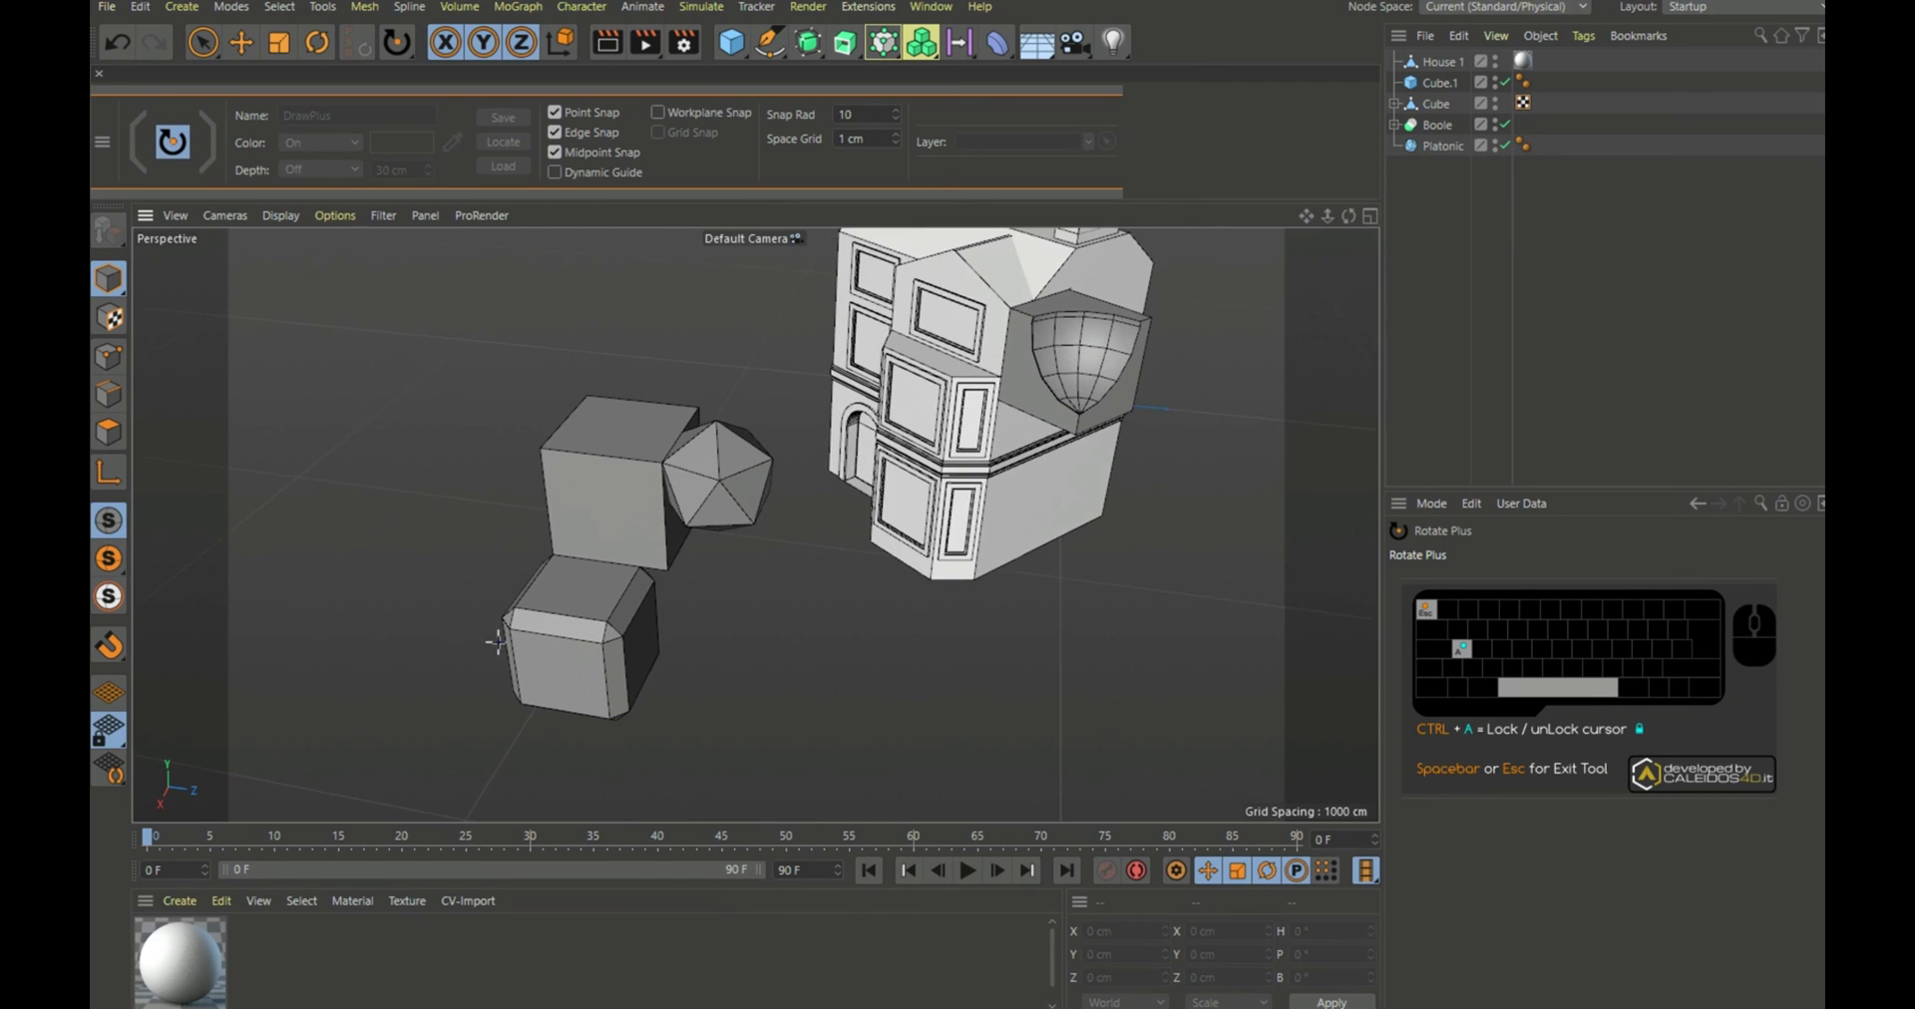
{"action": "scroll", "coordinate": [523, 634], "scroll_direction": "up", "scroll_amount": 3}
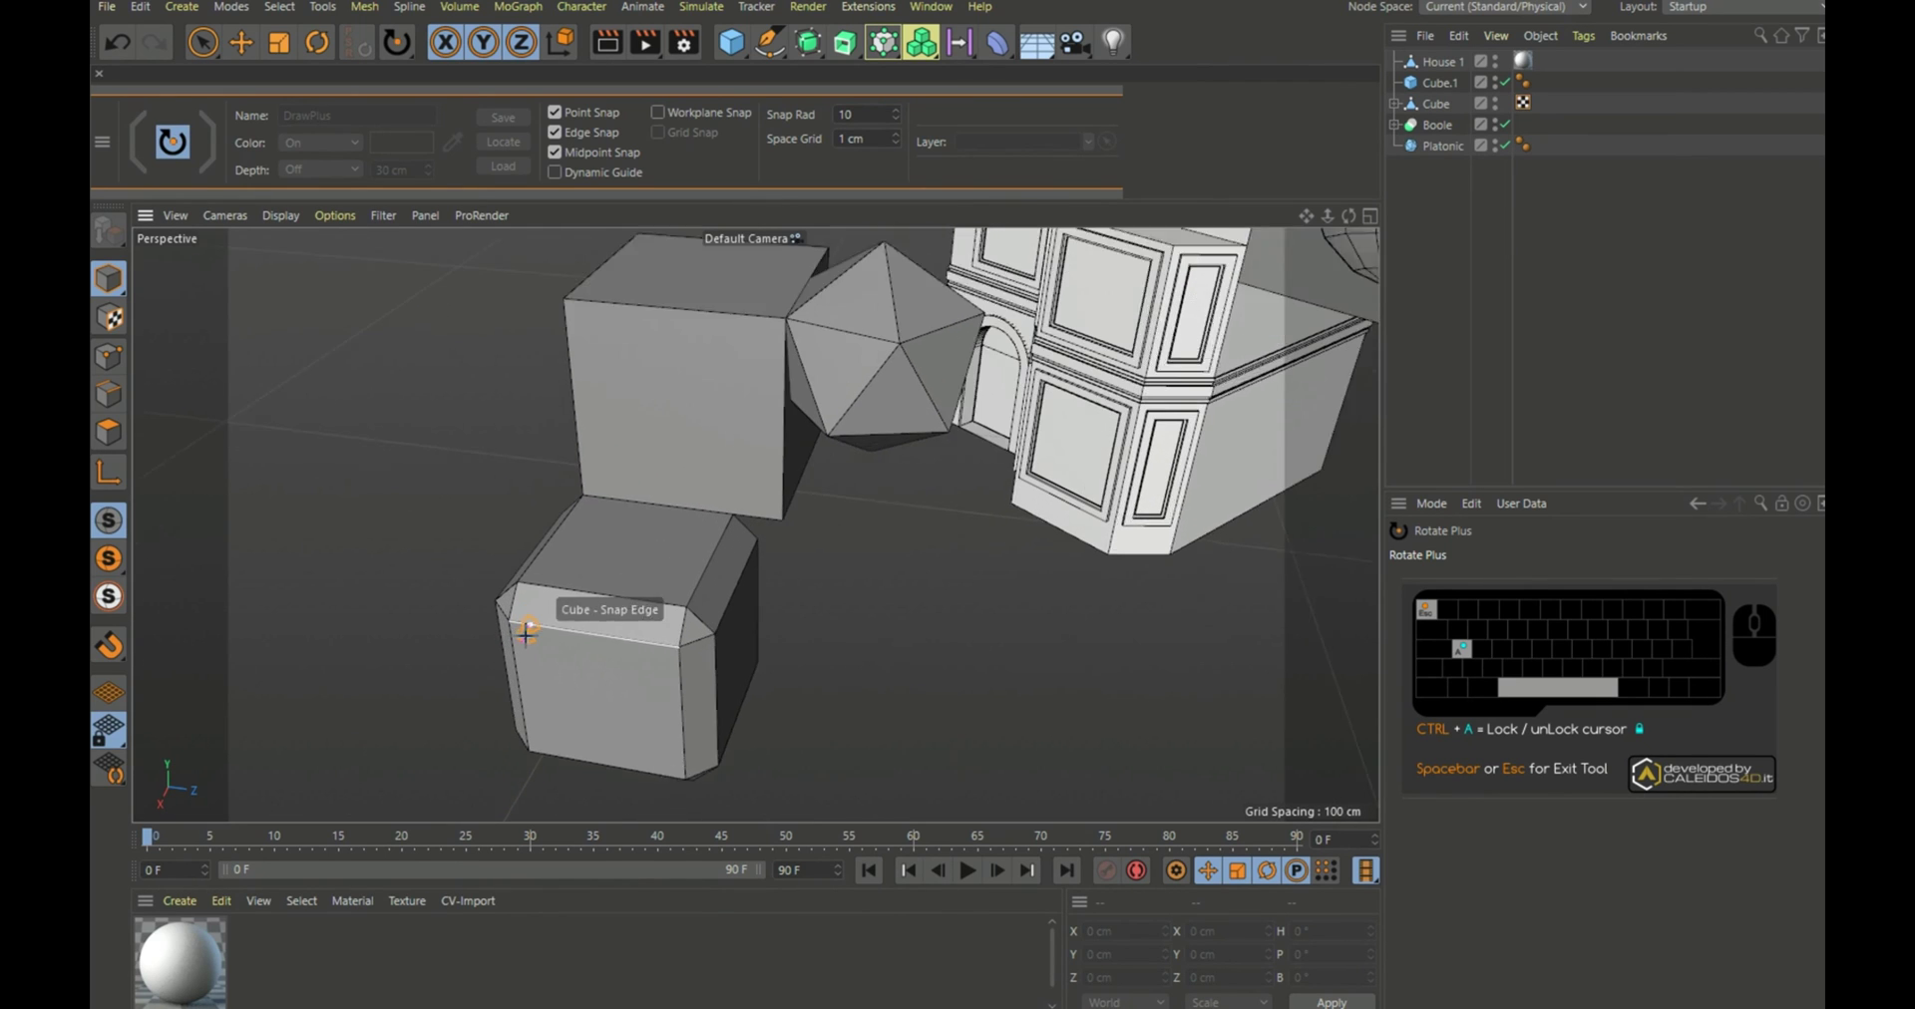
{"action": "scroll", "coordinate": [525, 634], "scroll_direction": "up", "scroll_amount": 2}
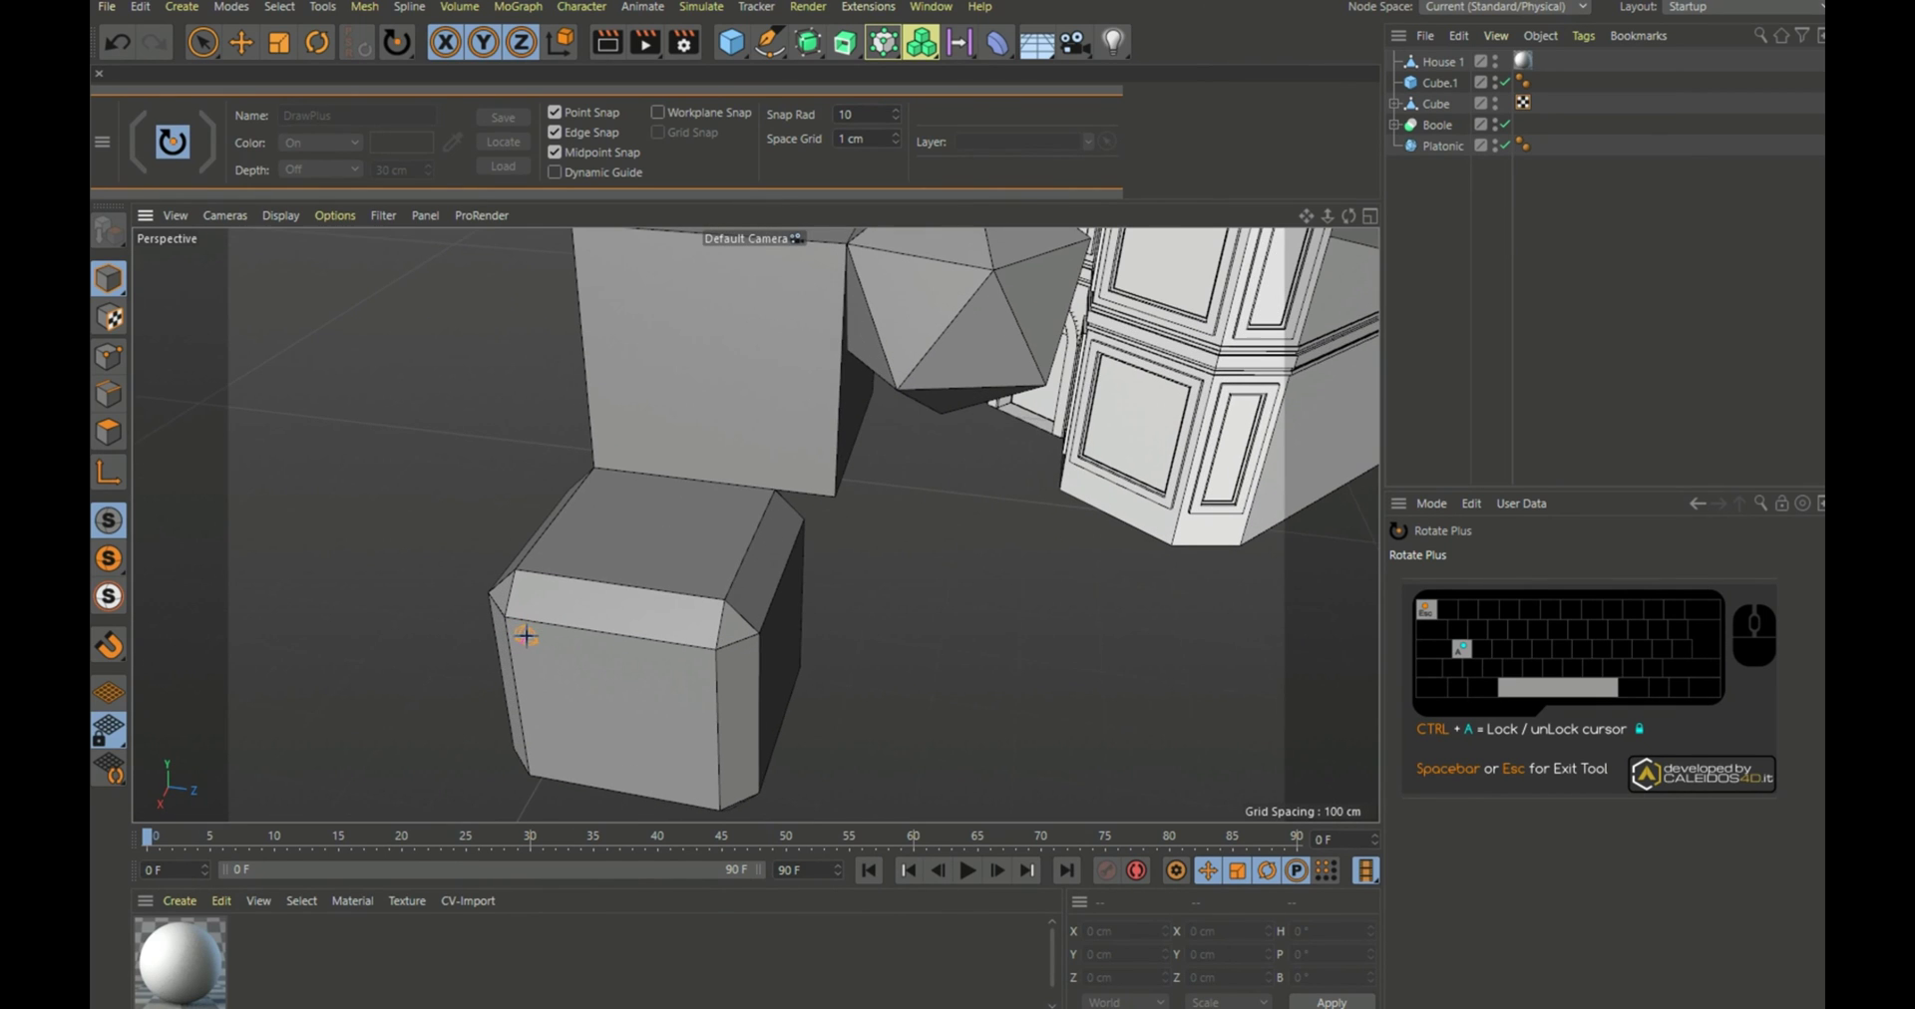
{"action": "left_click", "coordinate": [692, 407]}
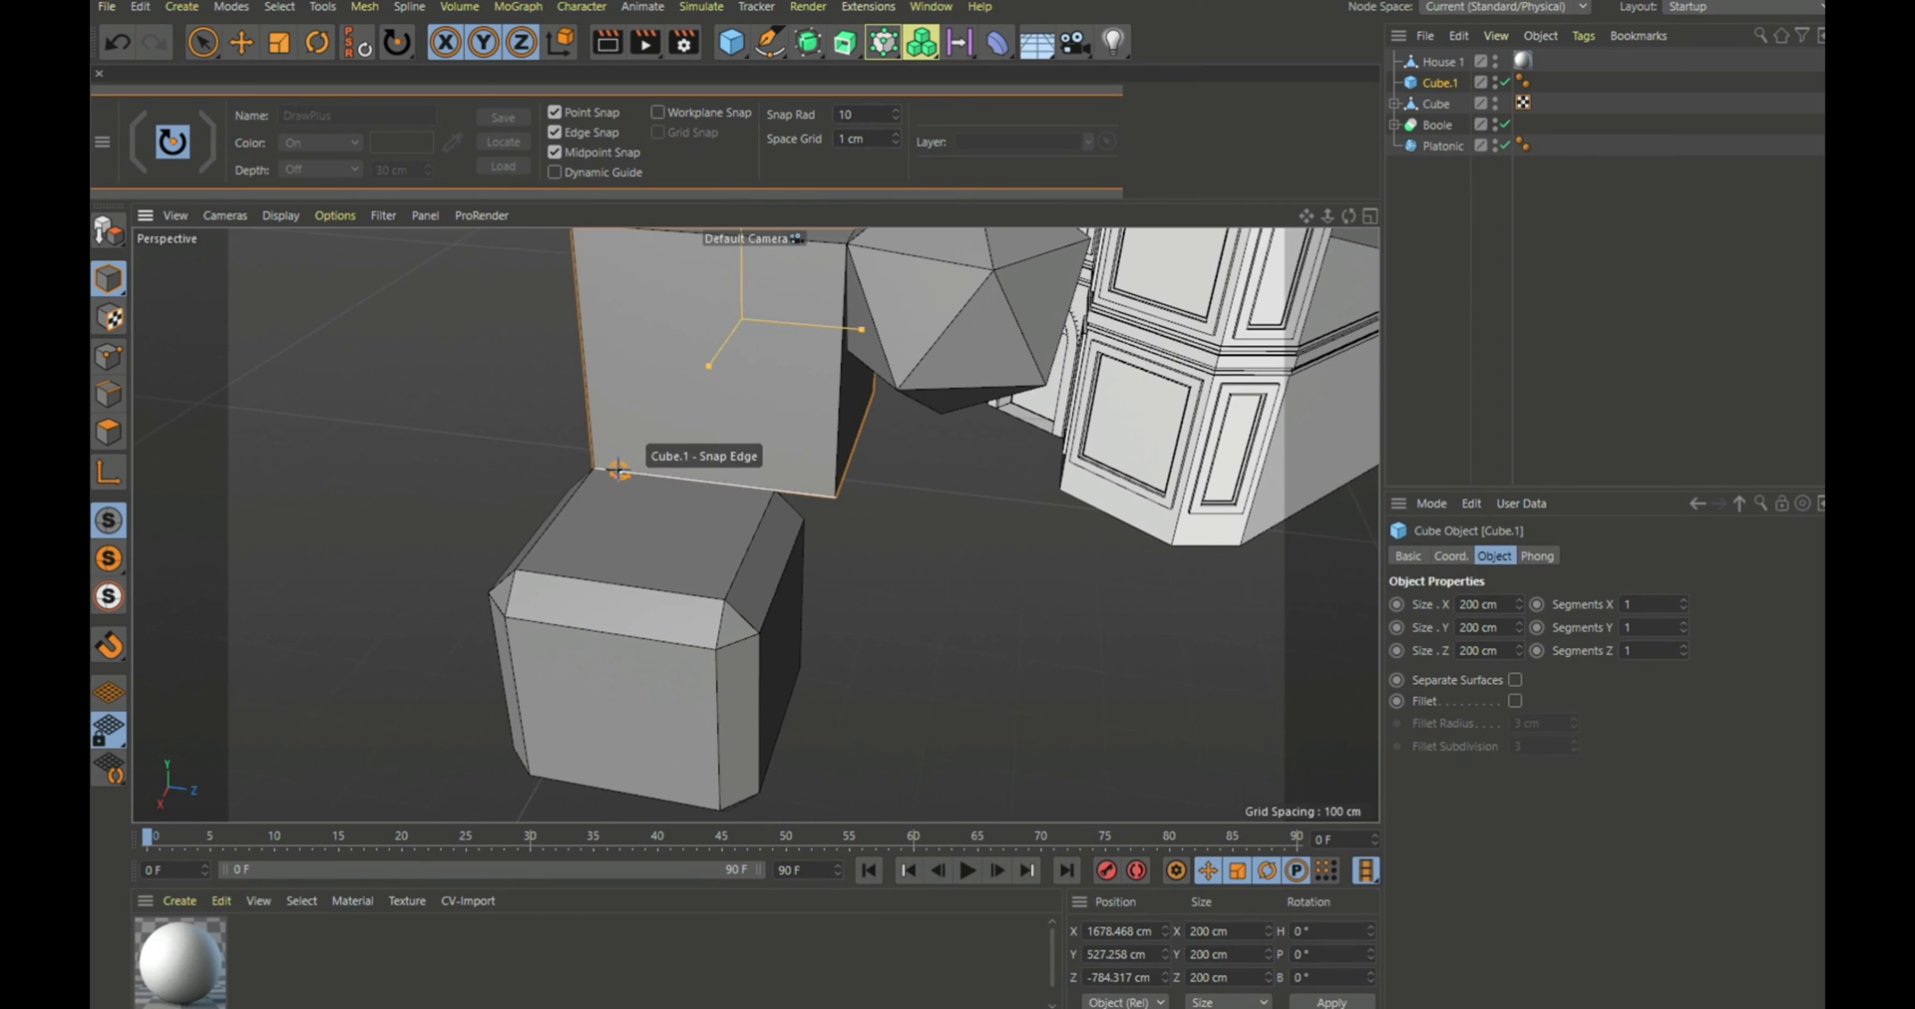
{"action": "scroll", "coordinate": [598, 469], "scroll_direction": "up", "scroll_amount": 3}
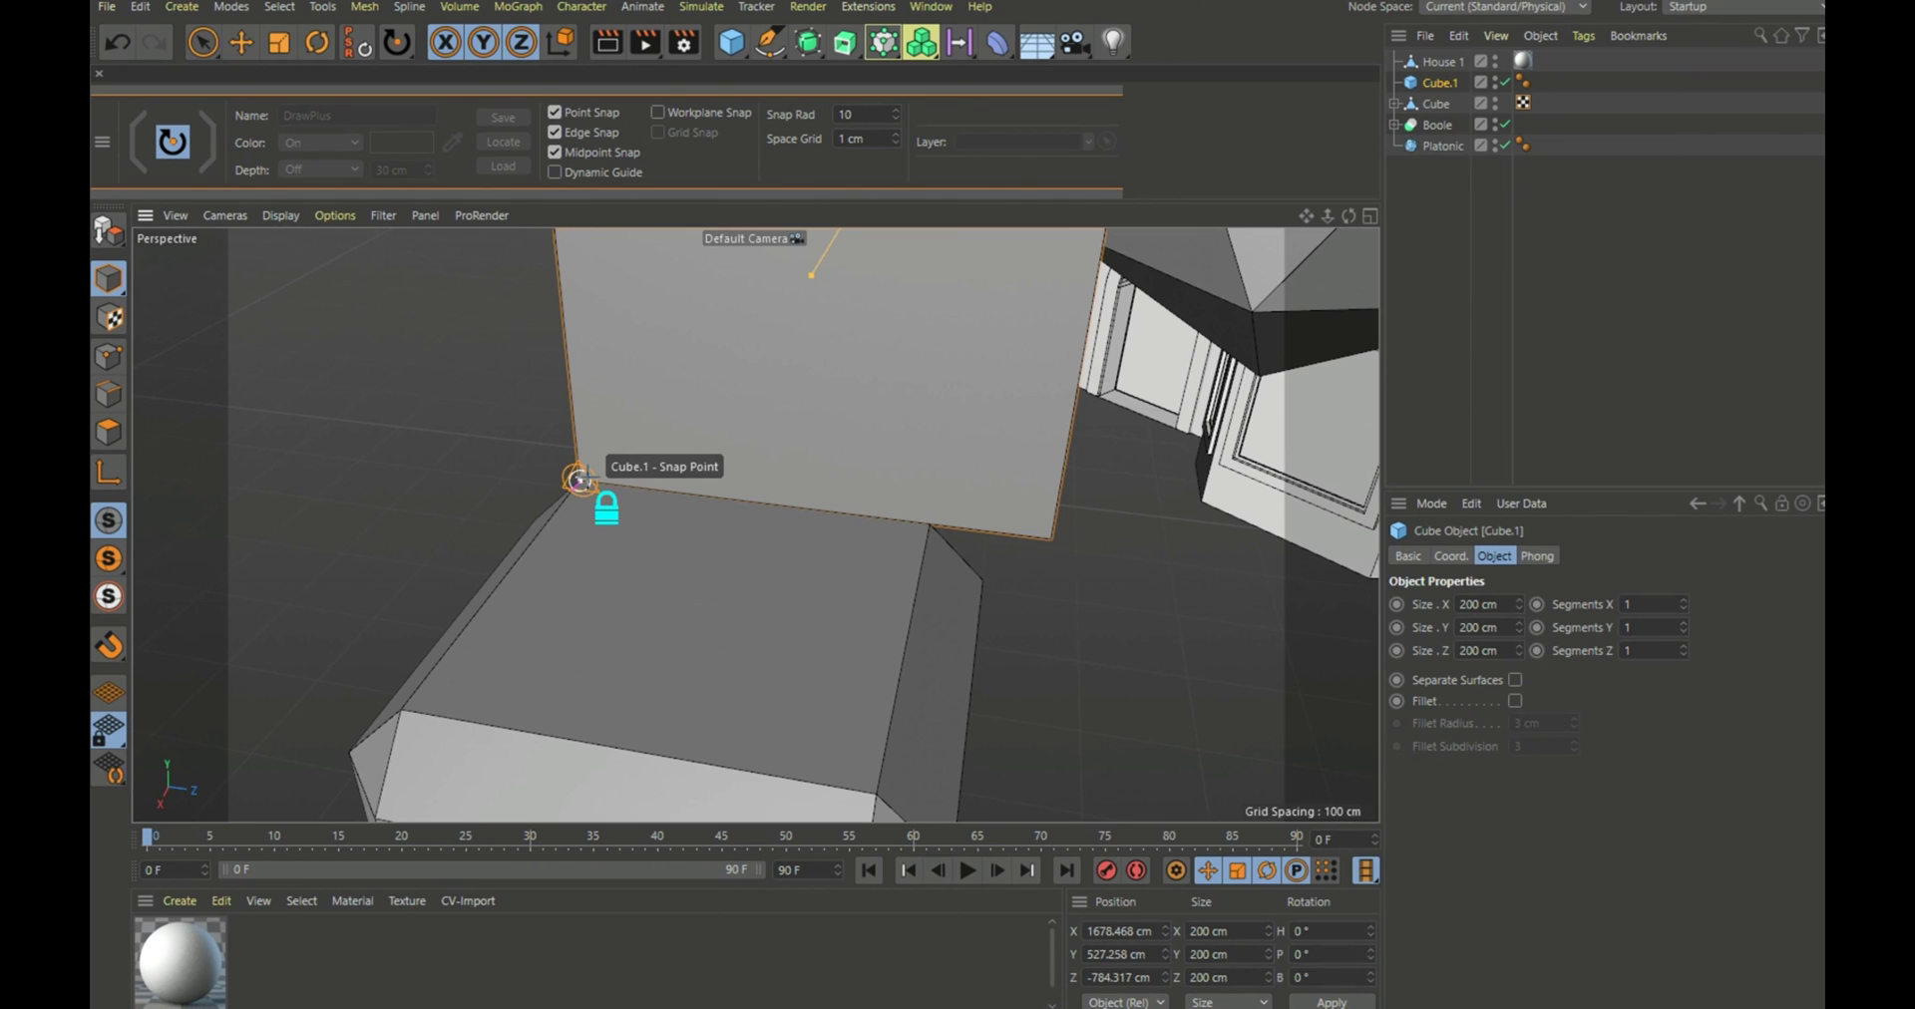
{"action": "scroll", "coordinate": [579, 480], "scroll_direction": "up", "scroll_amount": 3}
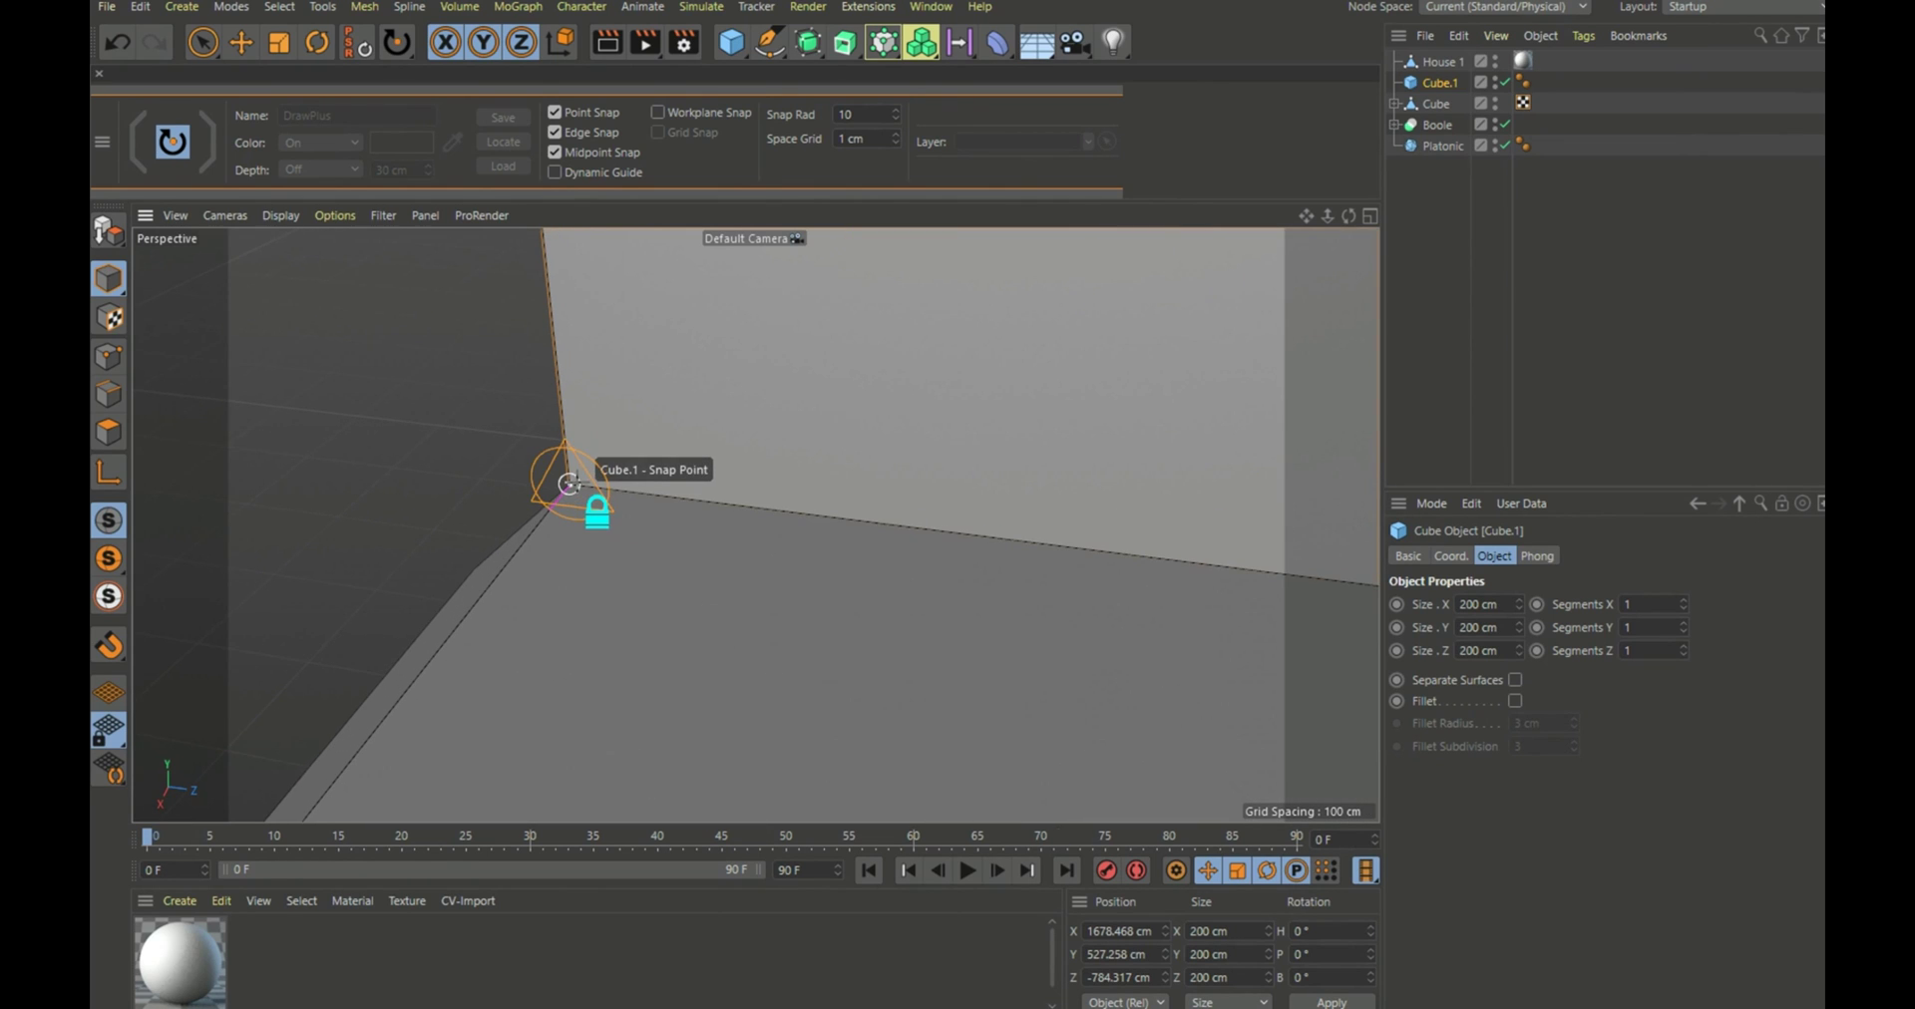
{"action": "scroll", "coordinate": [570, 486], "scroll_direction": "down", "scroll_amount": 6}
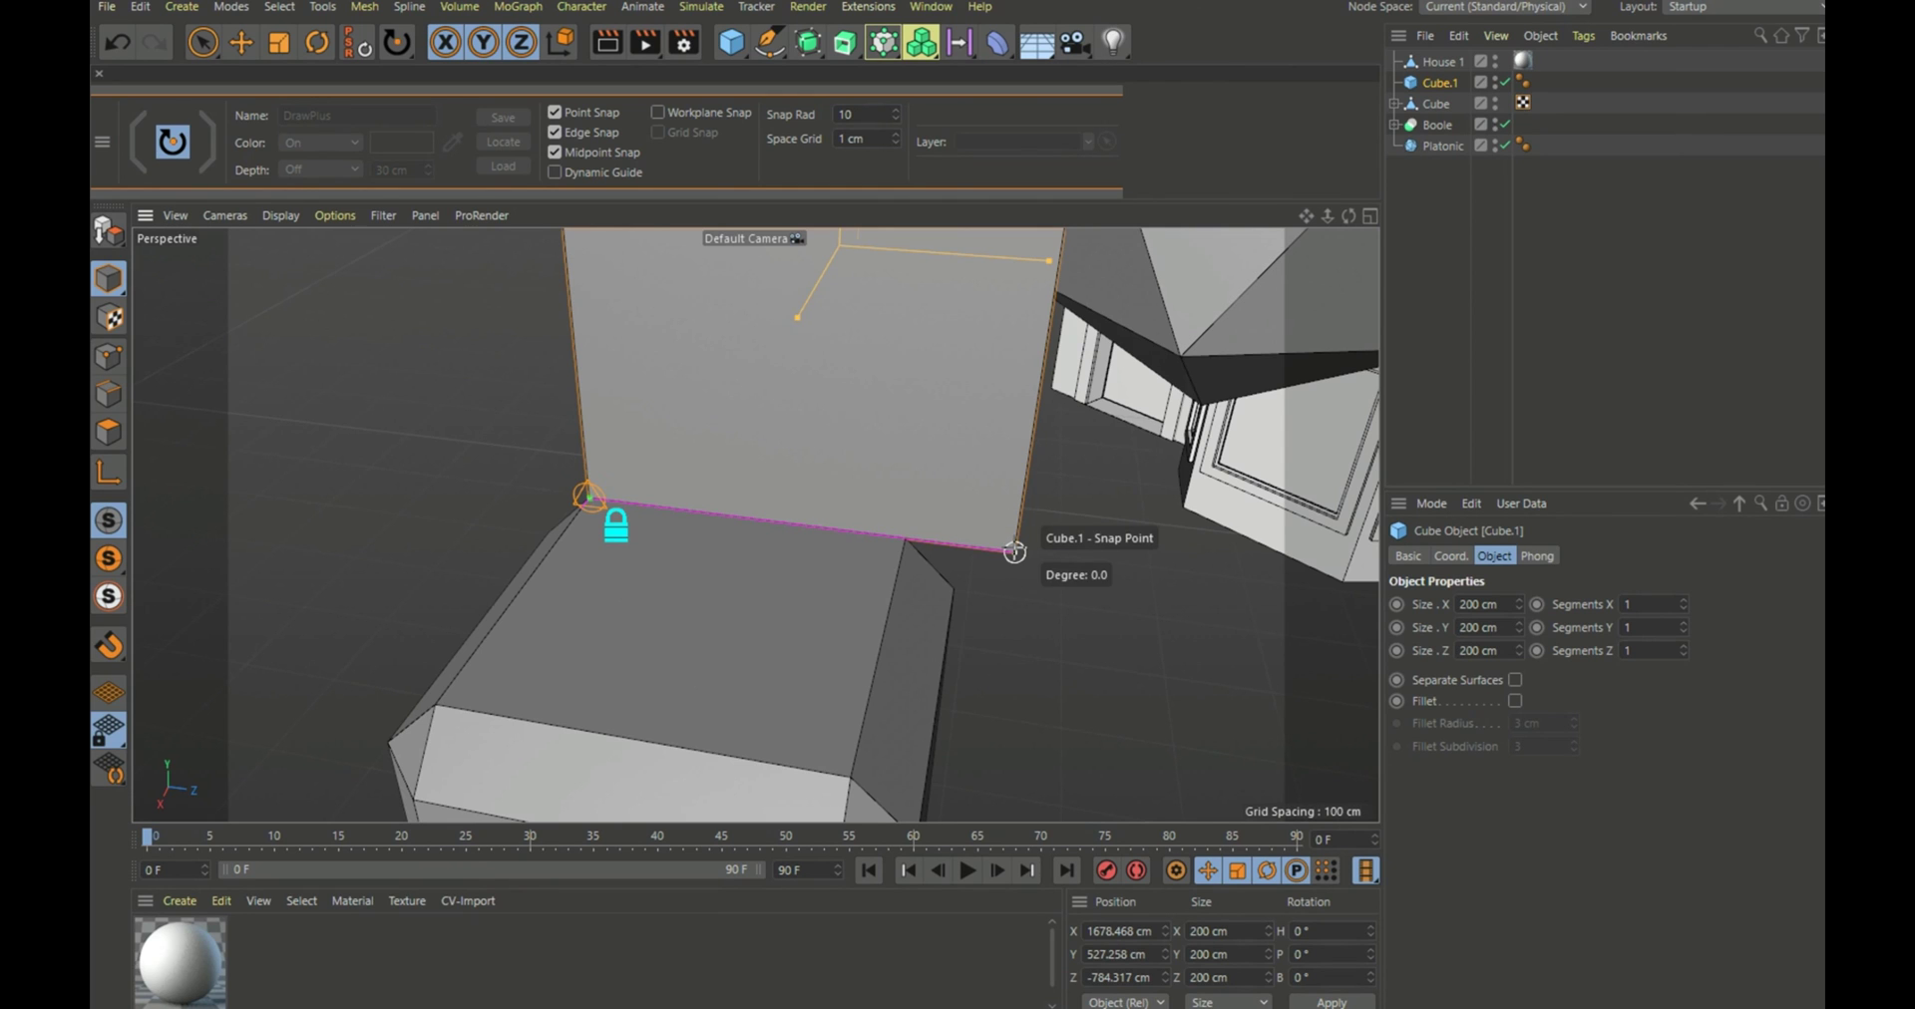
{"action": "scroll", "coordinate": [1014, 552], "scroll_direction": "down", "scroll_amount": 4}
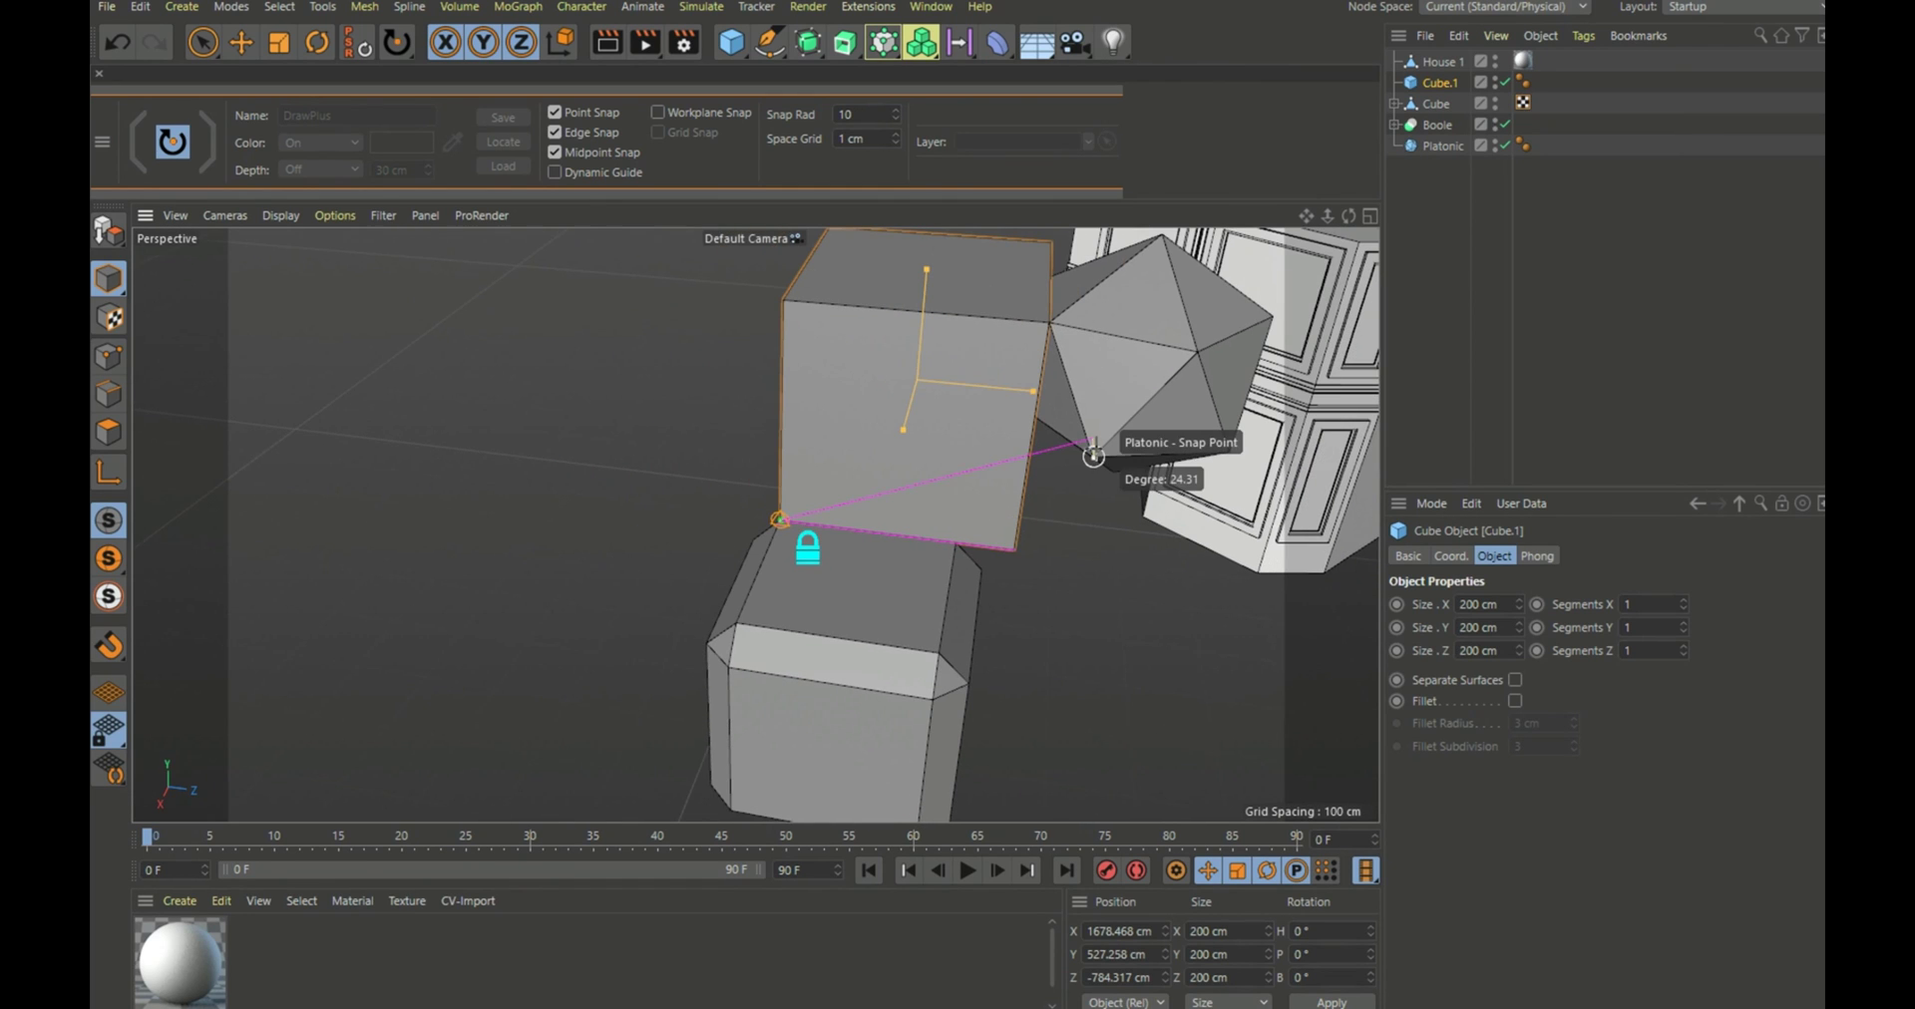
{"action": "scroll", "coordinate": [1095, 457], "scroll_direction": "up", "scroll_amount": 3}
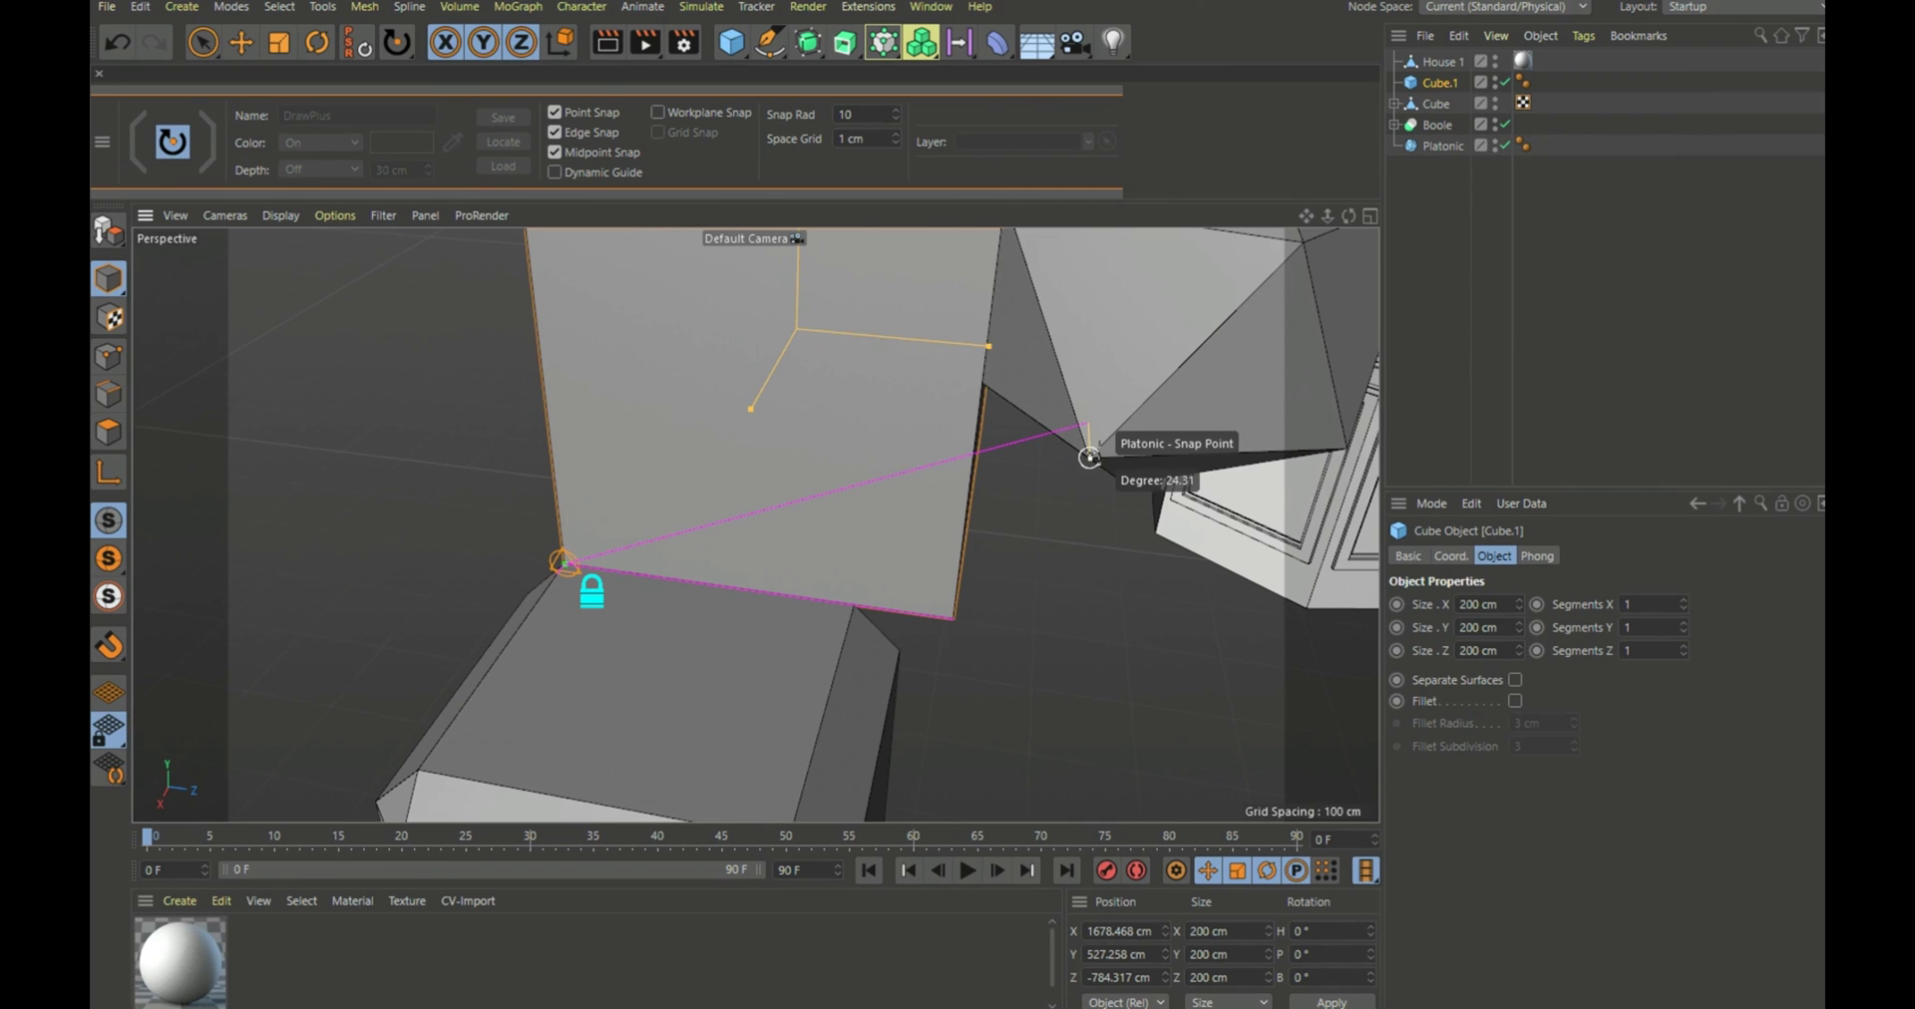
{"action": "left_click", "coordinate": [1089, 457]}
{"action": "scroll", "coordinate": [826, 544], "scroll_direction": "down", "scroll_amount": 3}
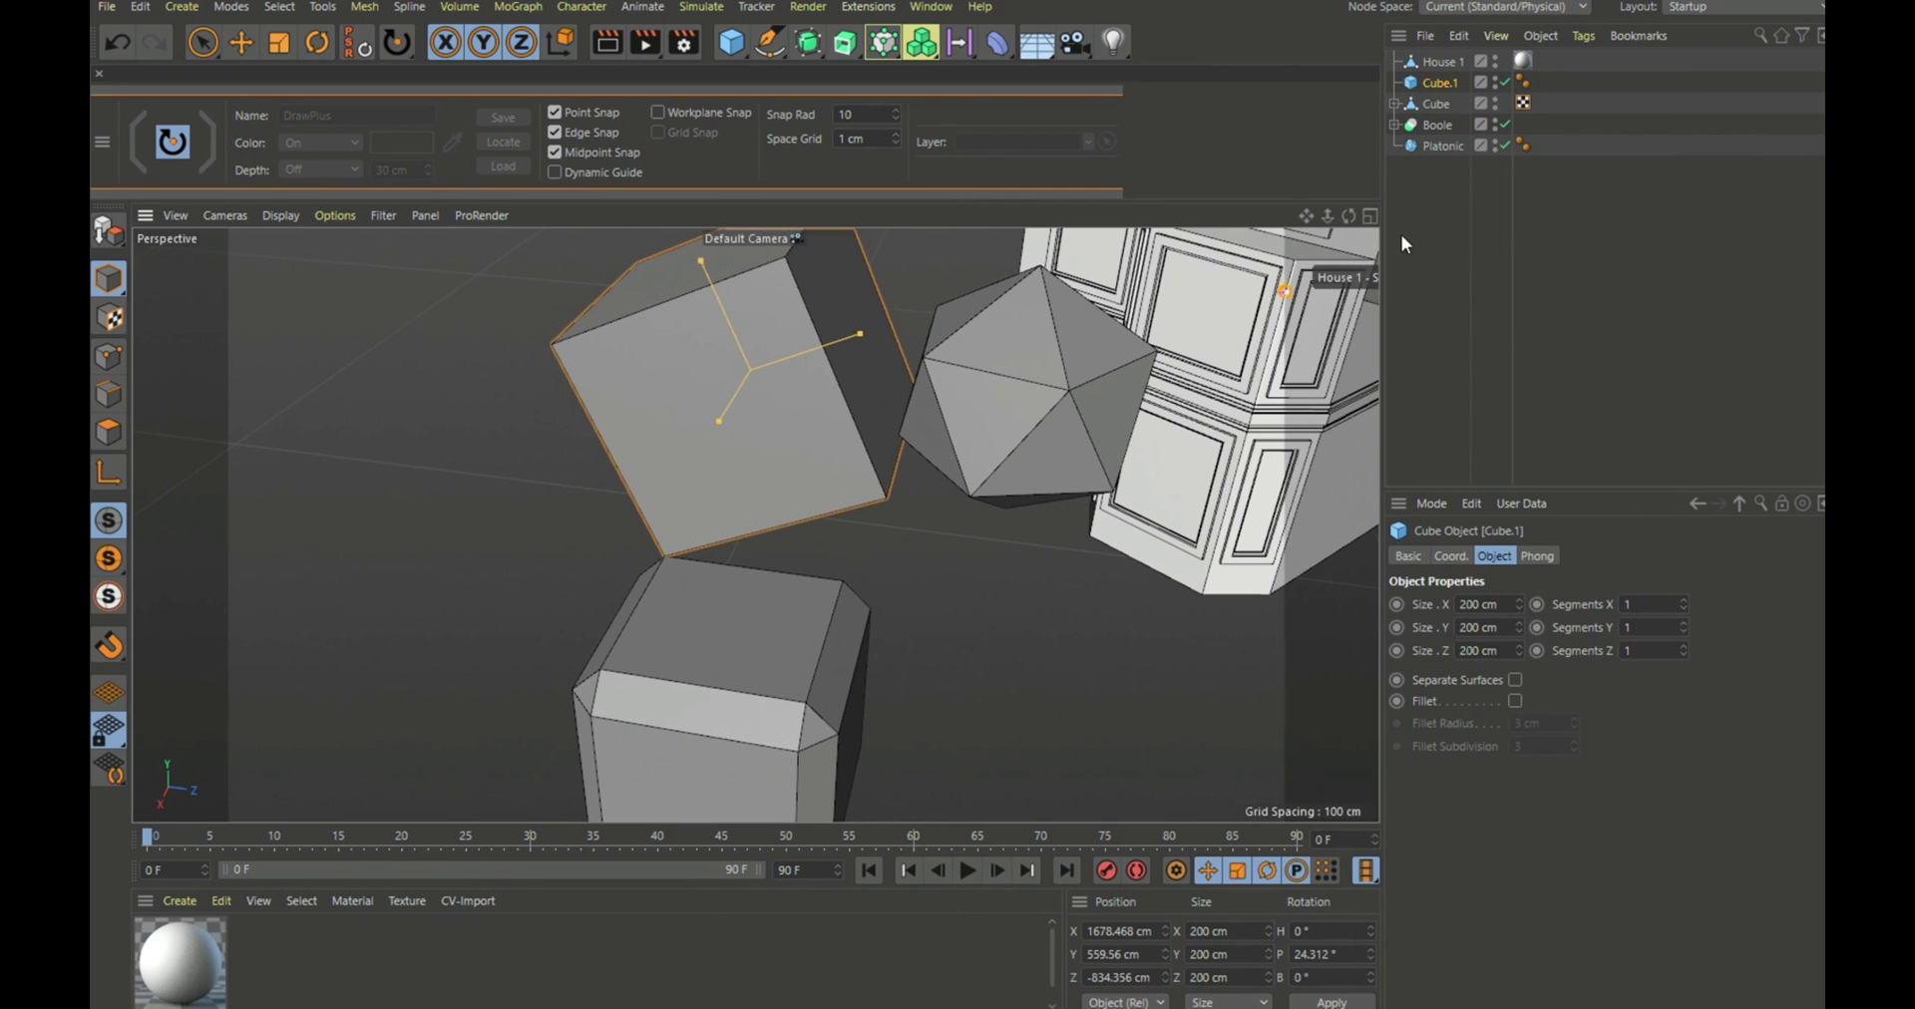
Step: Inspect Cube.1's orientation relative to the bevelled Cube, the Platonic and House 1 from other sides
{"action": "left_click_drag", "start_coordinate": [1347, 216], "coordinate": [698, 279]}
{"action": "scroll", "coordinate": [979, 581], "scroll_direction": "down", "scroll_amount": 6}
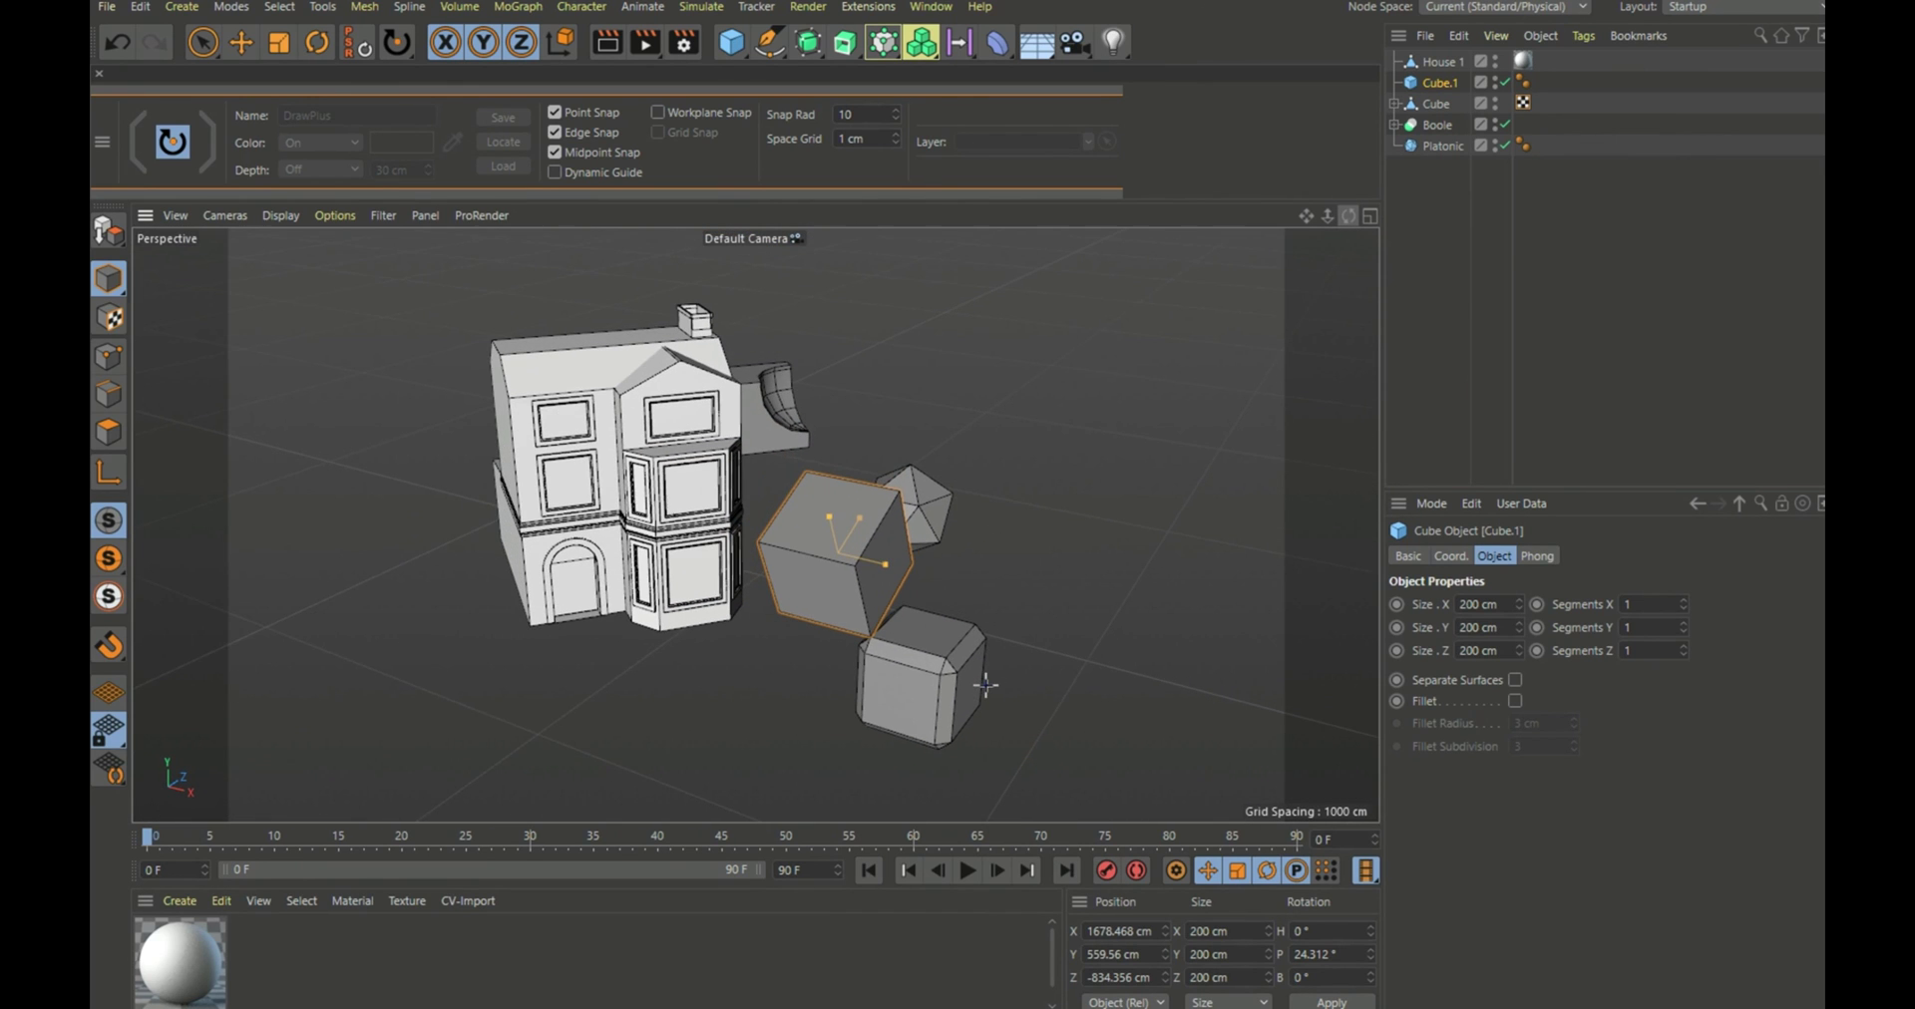
{"action": "scroll", "coordinate": [1010, 649], "scroll_direction": "up", "scroll_amount": 2}
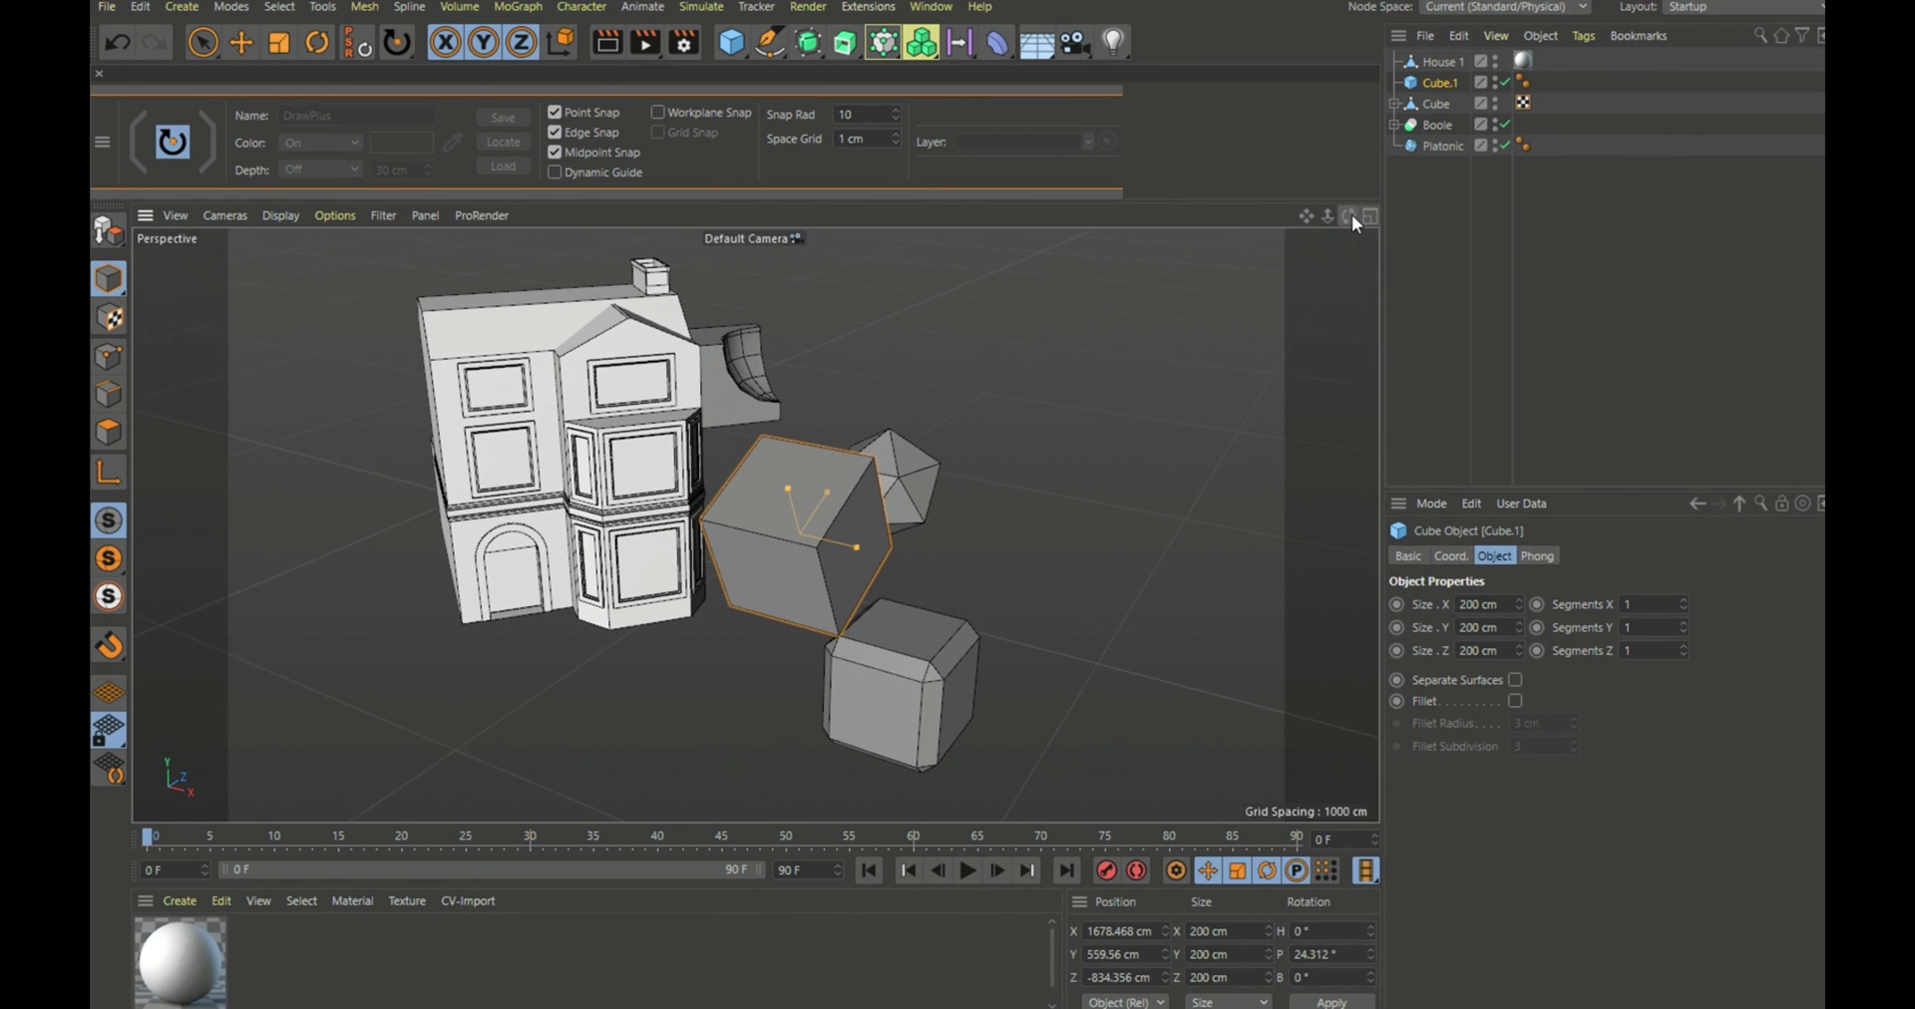
{"action": "mouse_move", "coordinate": [1351, 213]}
{"action": "left_mouse_down"}
{"action": "mouse_move", "coordinate": [1307, 218]}
{"action": "mouse_move", "coordinate": [1350, 211]}
{"action": "left_mouse_up"}
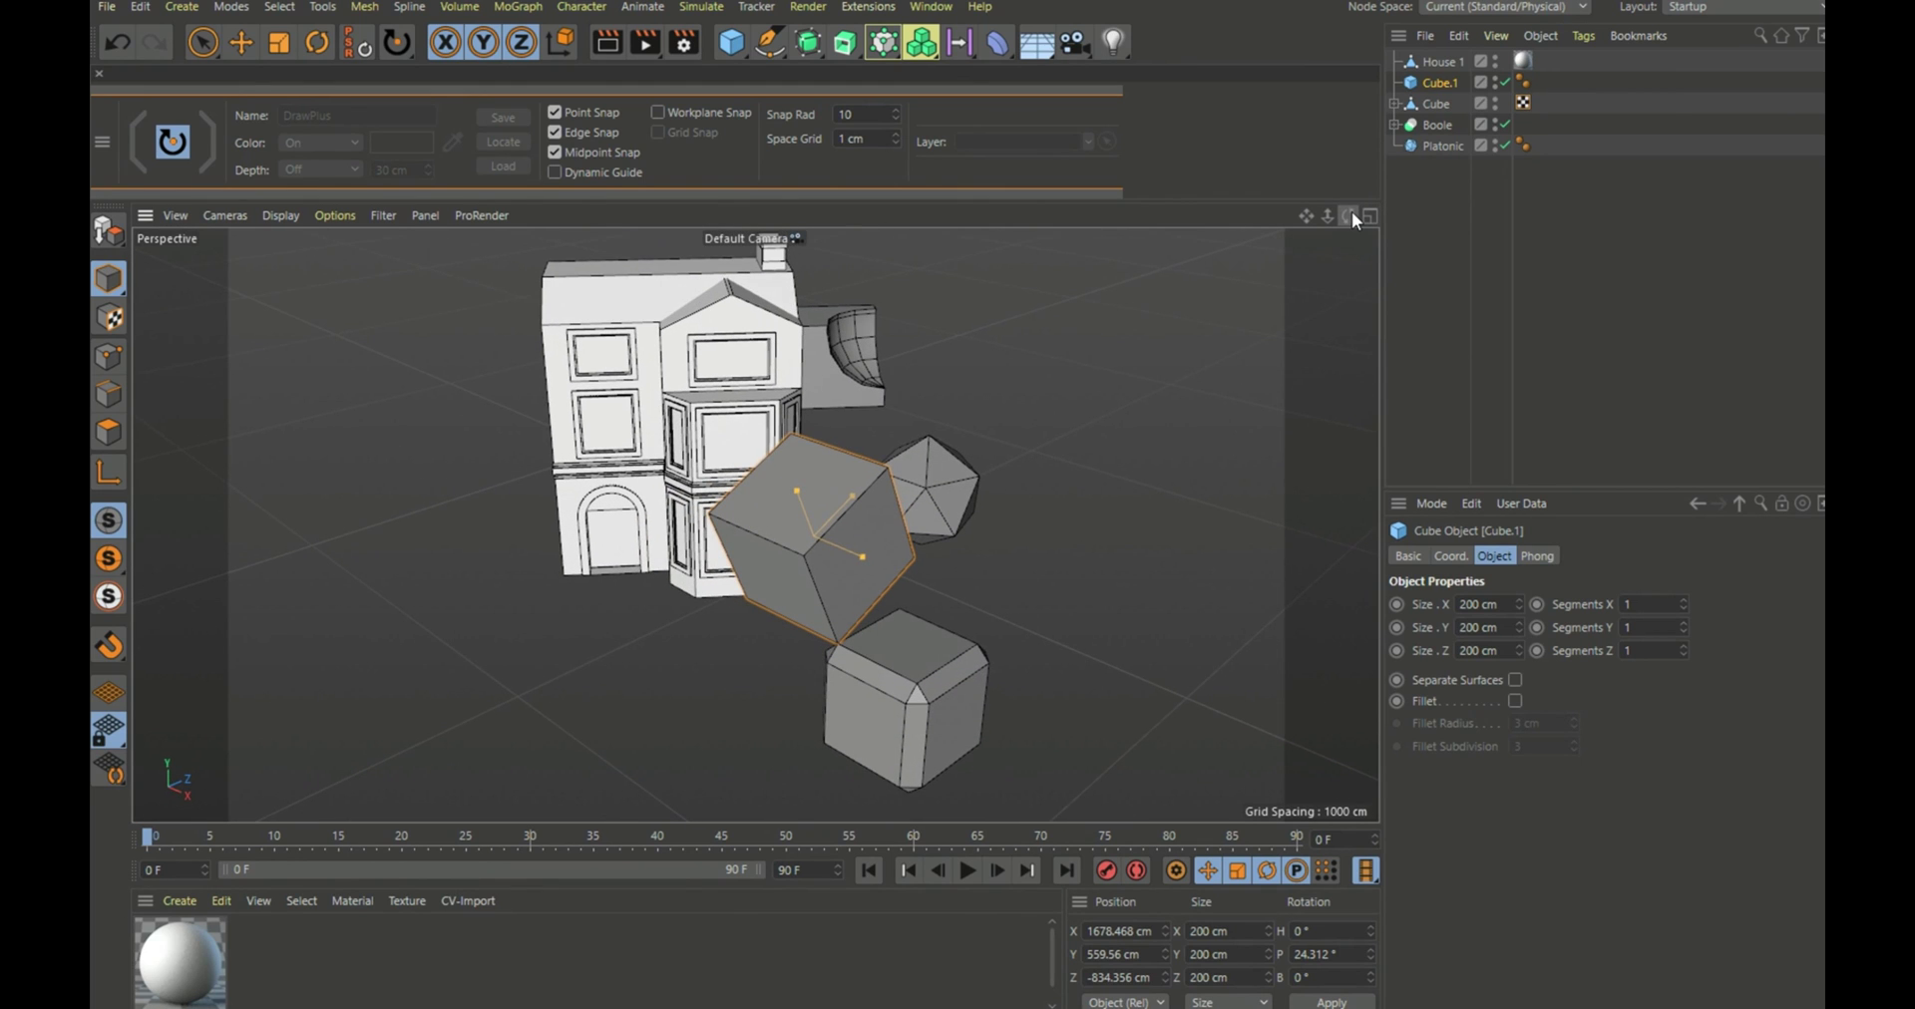